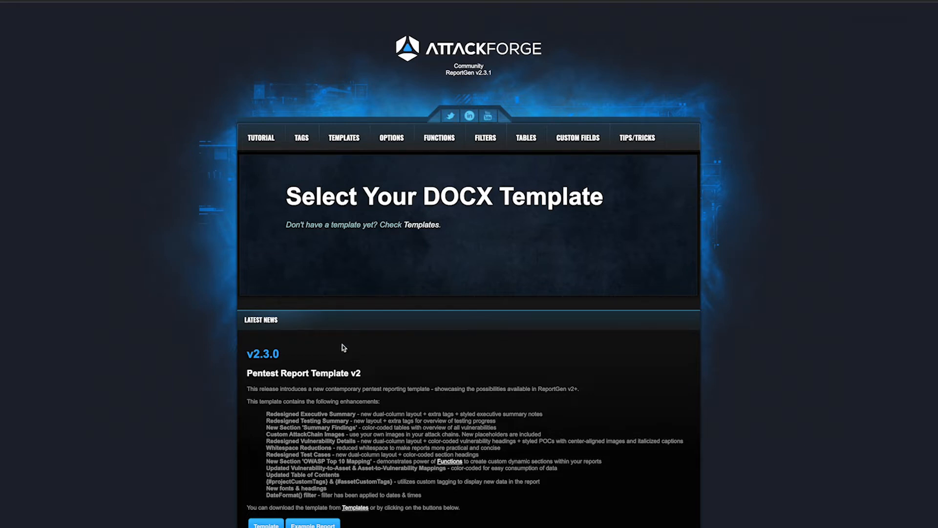
# Review the Latest News release notes for the v2.3.0, v2.2.0 and v2.1.0 ReportGen versions
pyautogui.scroll(-3, 344, 347)
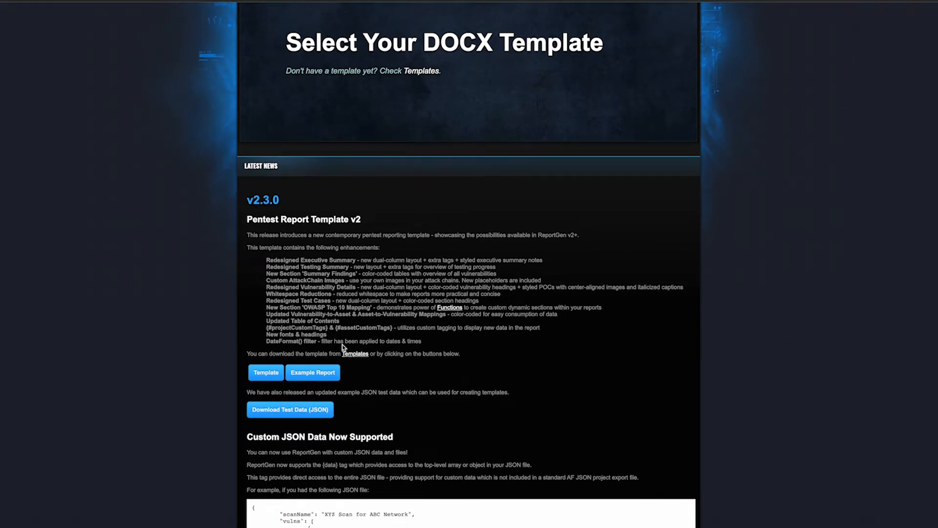
pyautogui.scroll(-14, 343, 347)
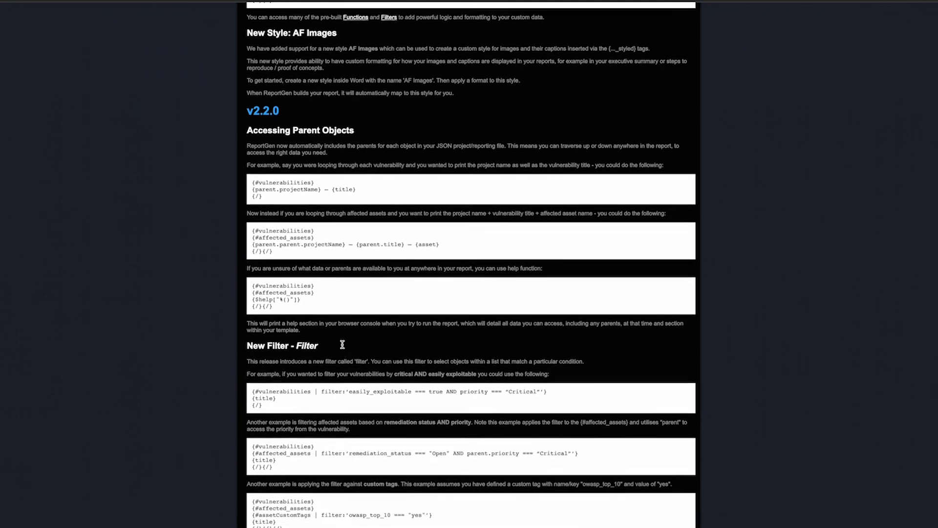
pyautogui.scroll(-7, 343, 344)
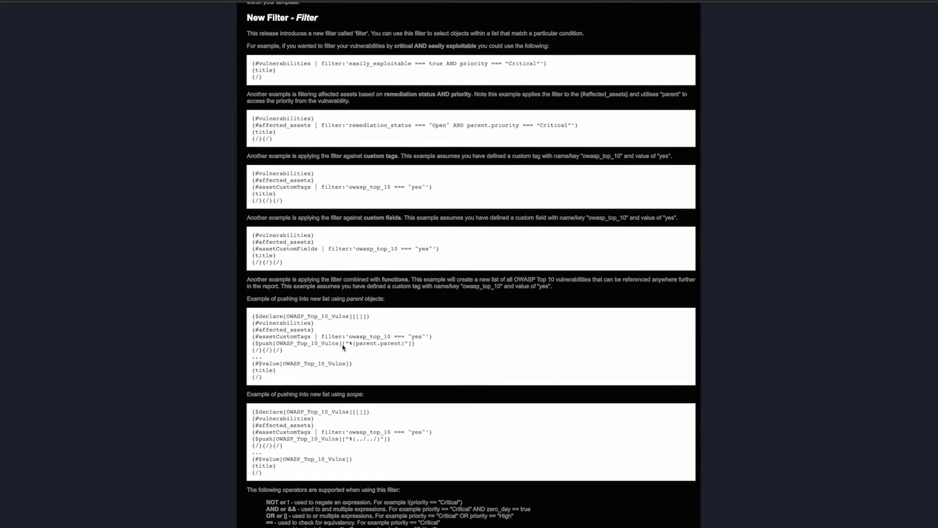
pyautogui.scroll(-5, 344, 347)
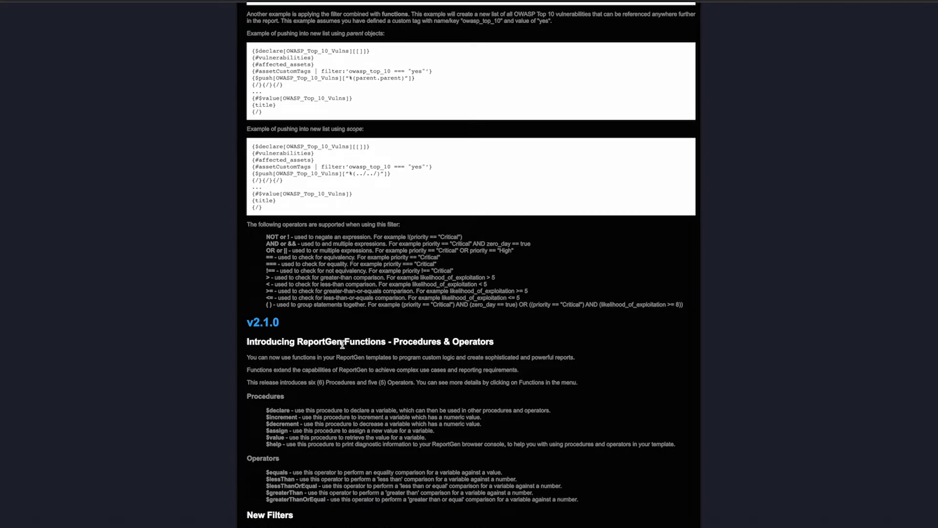
pyautogui.scroll(-4, 342, 345)
pyautogui.scroll(3, 342, 345)
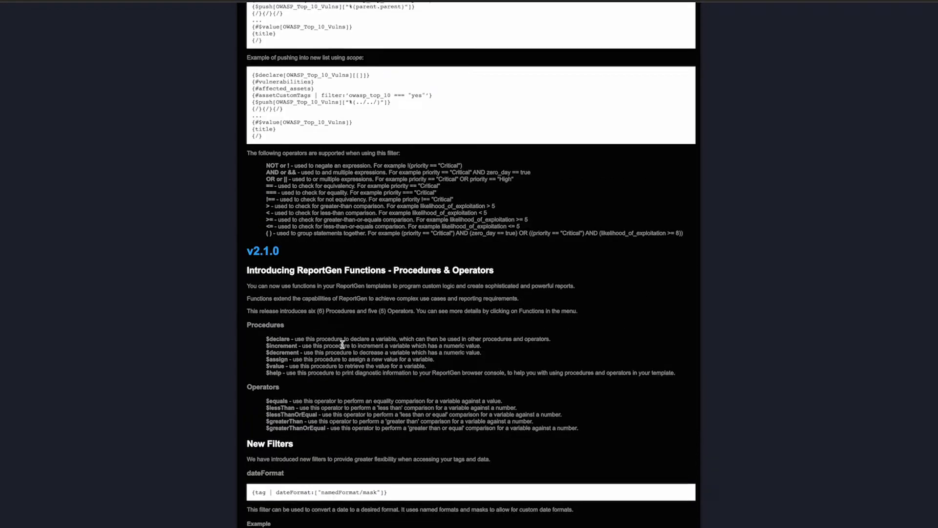
pyautogui.scroll(20, 342, 344)
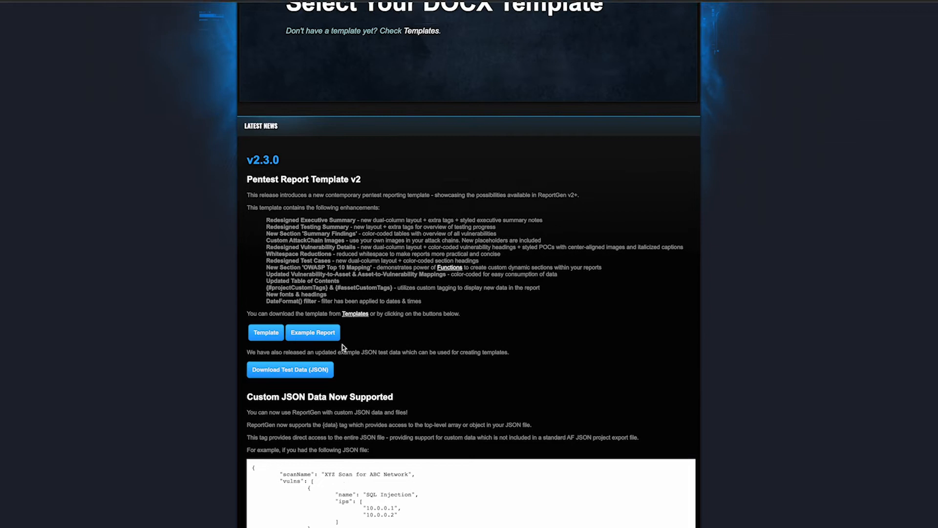
pyautogui.scroll(4, 343, 348)
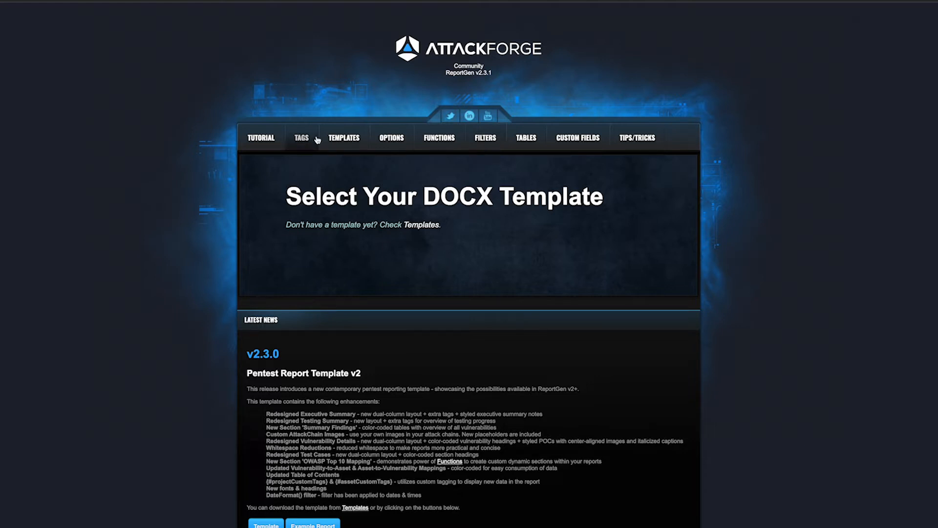
# Display the available report templates and open the example report for Pentest Report v2
pyautogui.click(350, 144)
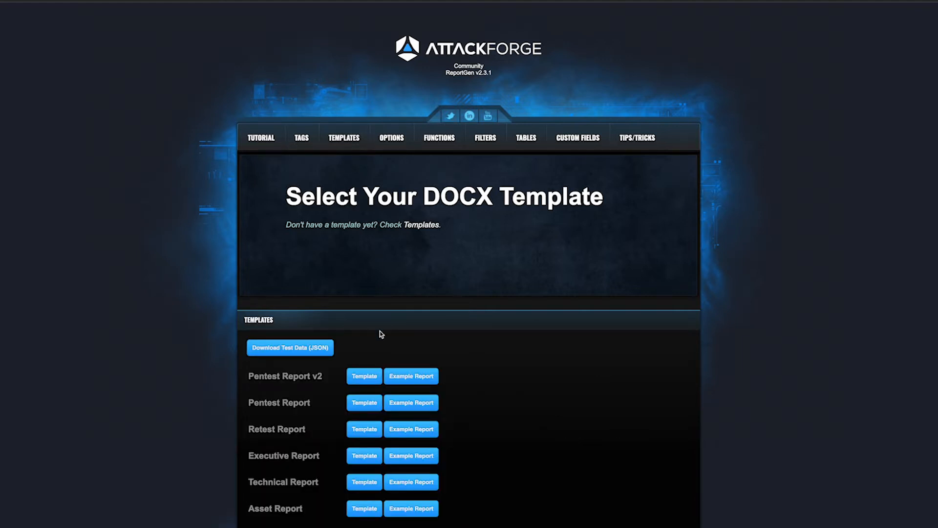
pyautogui.scroll(-1, 381, 332)
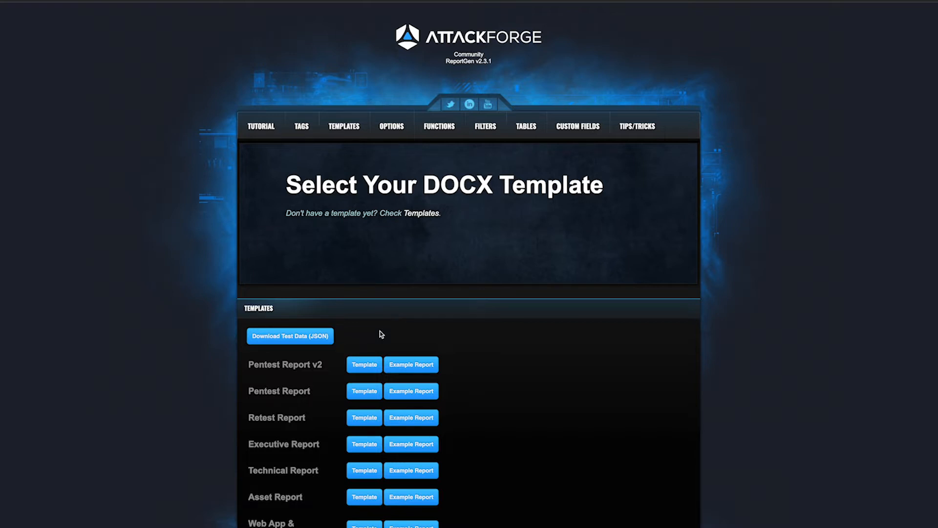
pyautogui.scroll(-1, 380, 330)
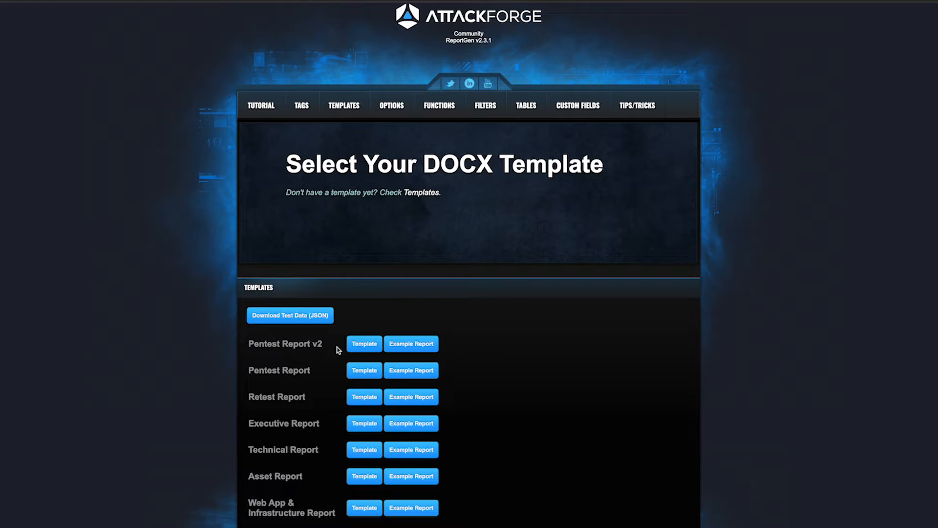
pyautogui.click(412, 345)
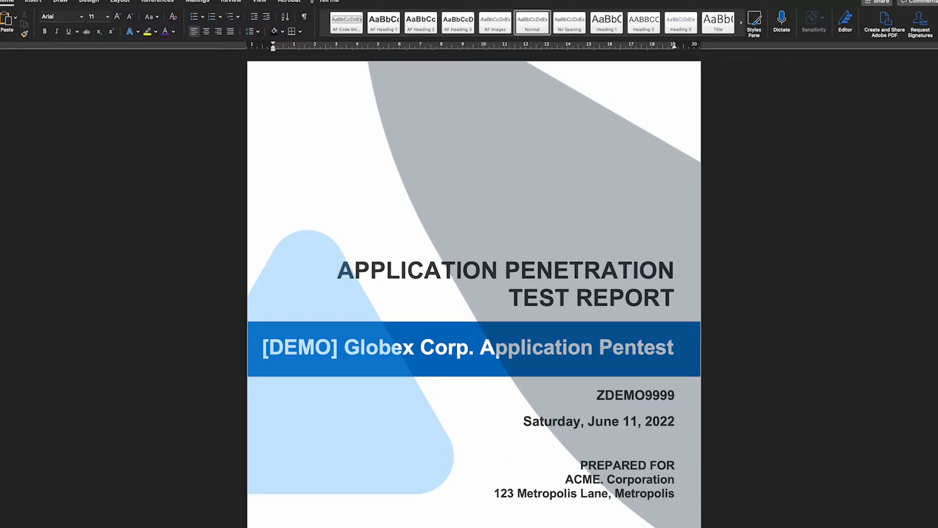
# Examine the example report's cover page, table of contents and executive summary in Word at a reduced zoom
pyautogui.click(840, 526)
pyautogui.click(840, 527)
pyautogui.click(840, 526)
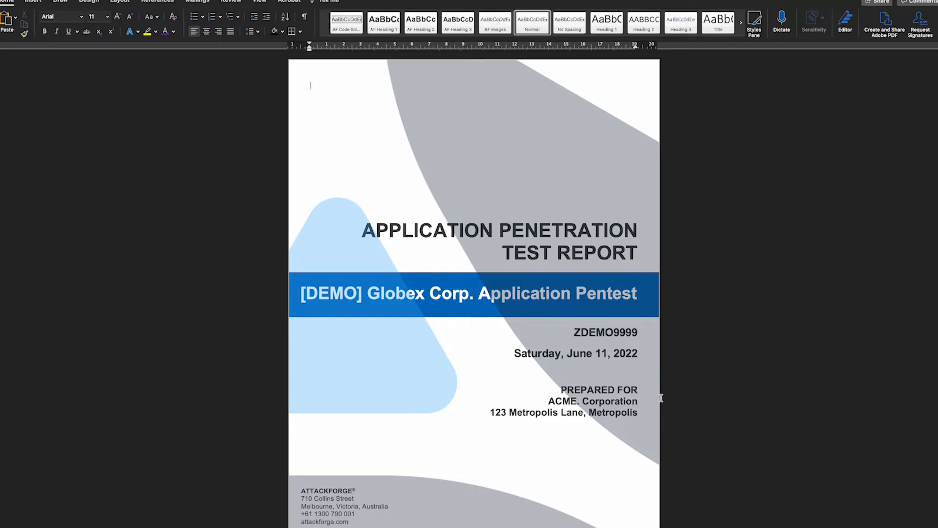
pyautogui.scroll(-10, 660, 397)
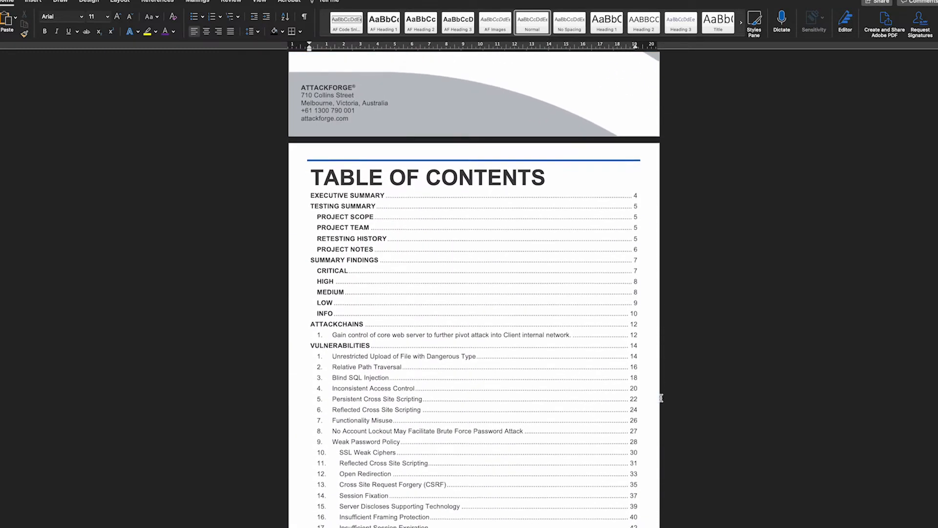
pyautogui.scroll(-10, 661, 398)
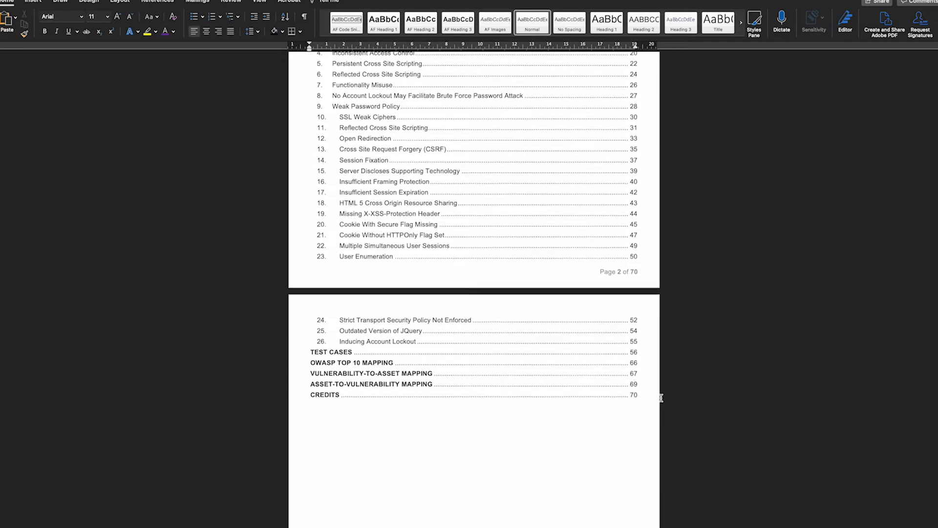
pyautogui.scroll(-10, 661, 397)
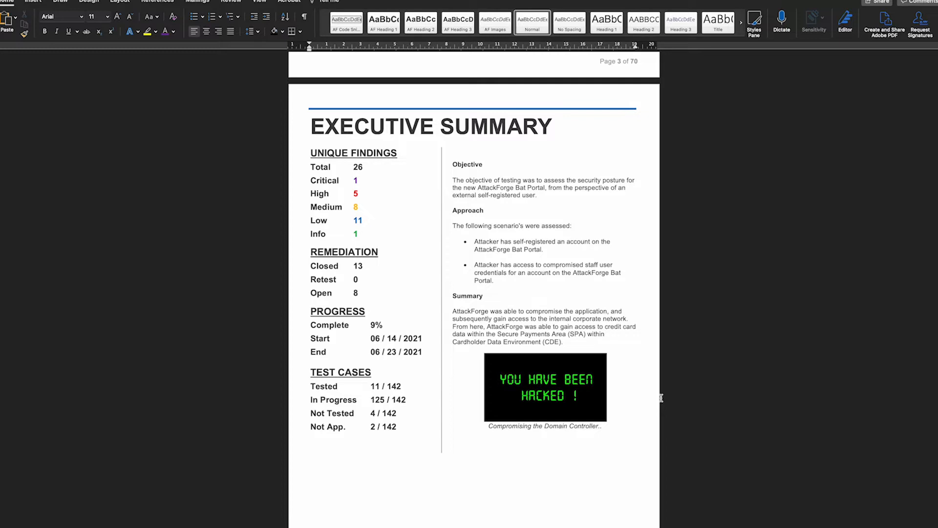
pyautogui.scroll(-3, 660, 397)
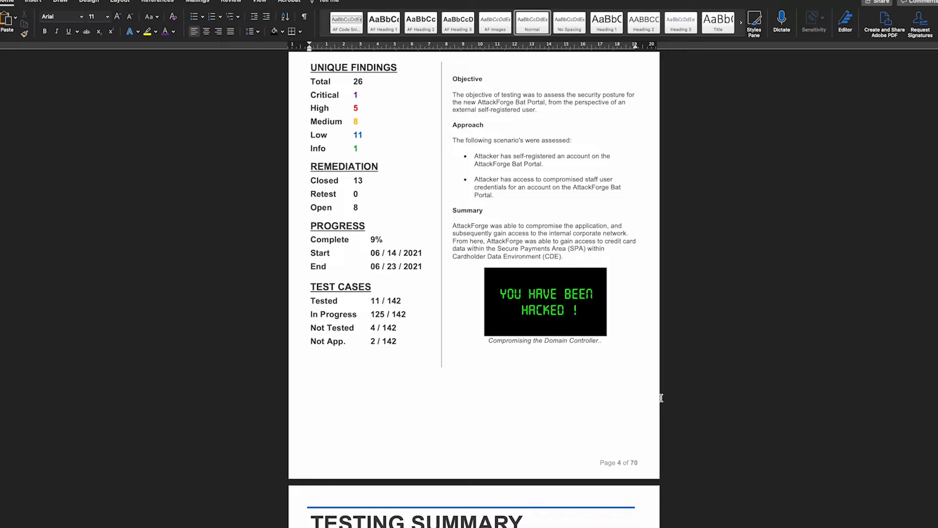
# Read the report's testing summary, including the project scope, team, retesting history and project notes
pyautogui.scroll(-15, 661, 398)
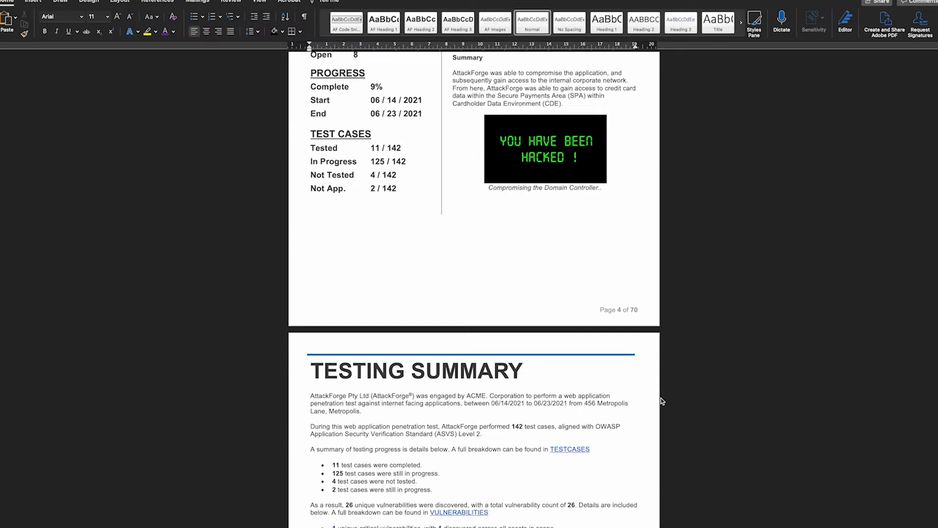
pyautogui.scroll(1, 660, 398)
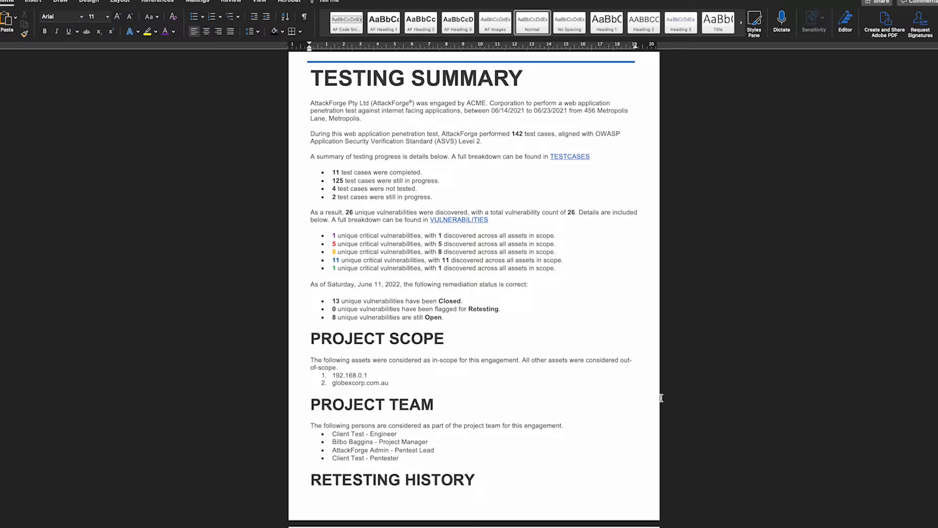
pyautogui.scroll(-5, 660, 397)
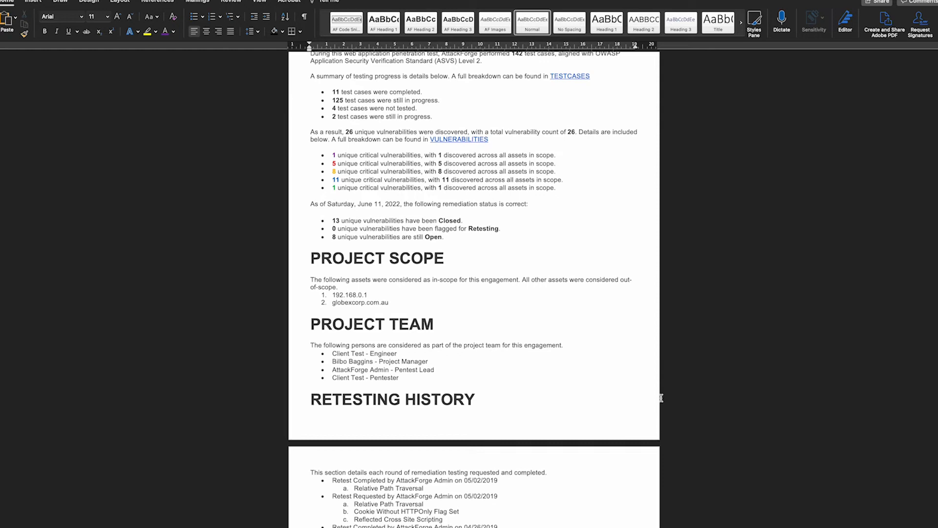
pyautogui.scroll(-1, 660, 398)
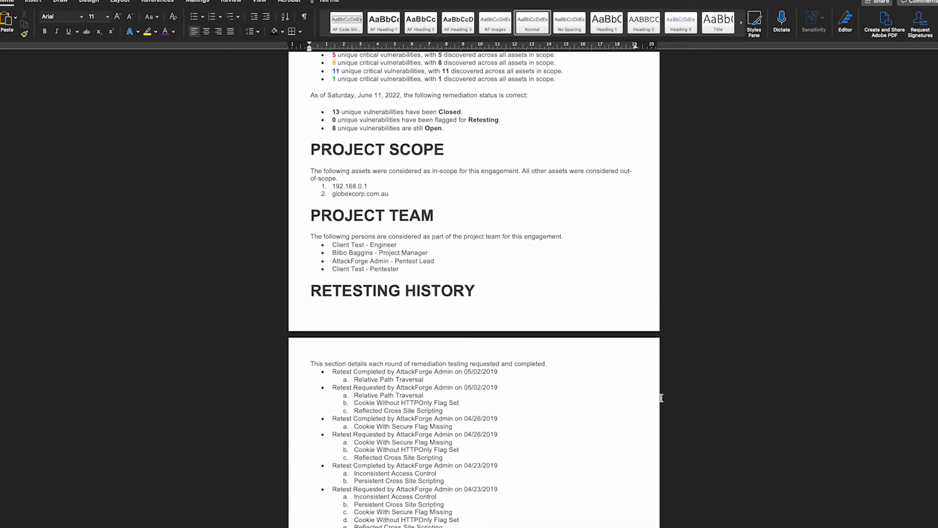
pyautogui.scroll(-4, 660, 398)
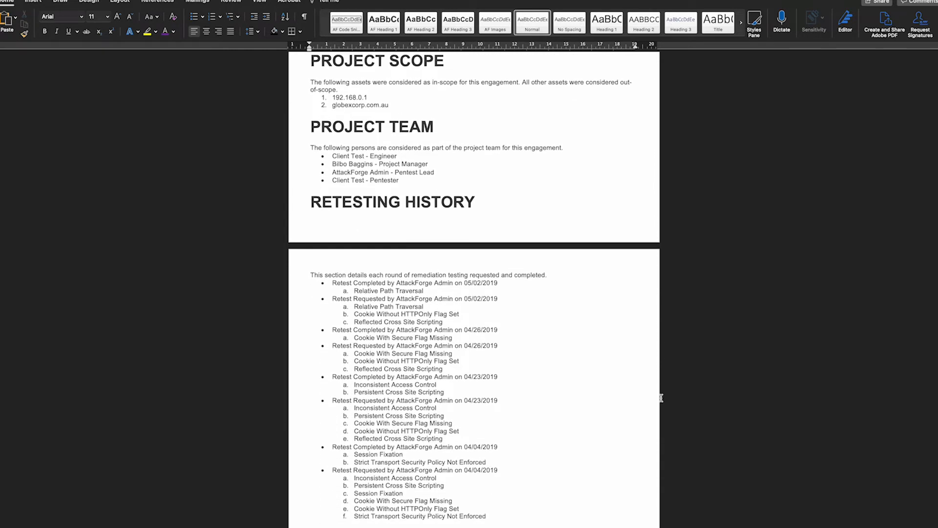
pyautogui.scroll(-16, 660, 397)
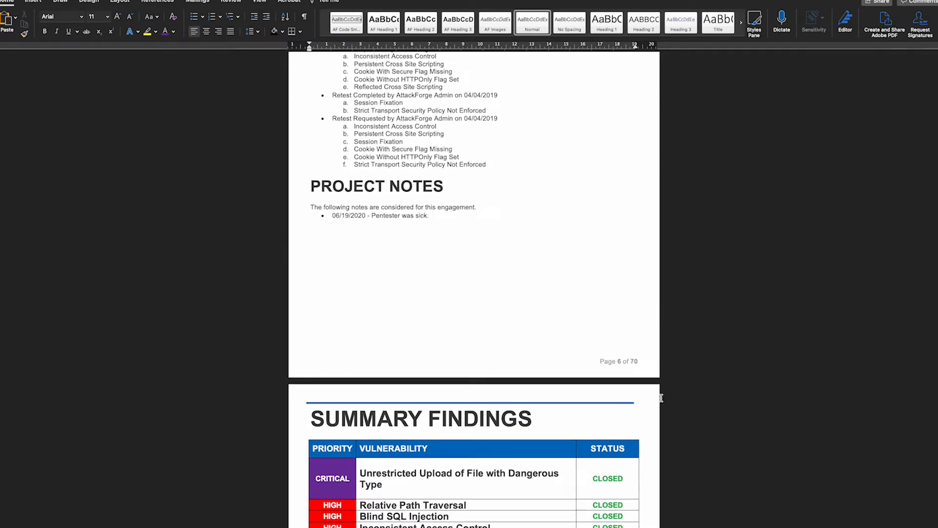
# Examine the color-coded summary findings table and the vulnerability lists grouped by priority, up to the AttackChains section
pyautogui.scroll(-14, 660, 397)
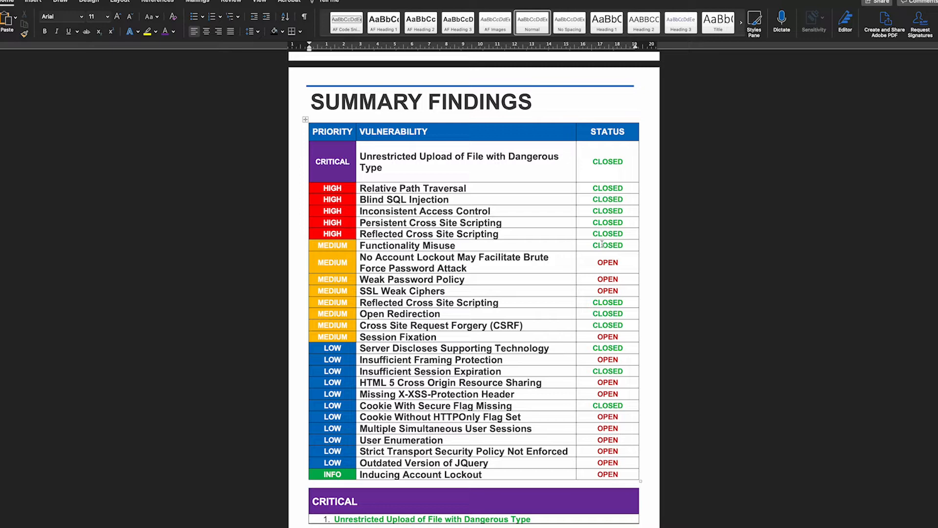
pyautogui.scroll(-10, 601, 244)
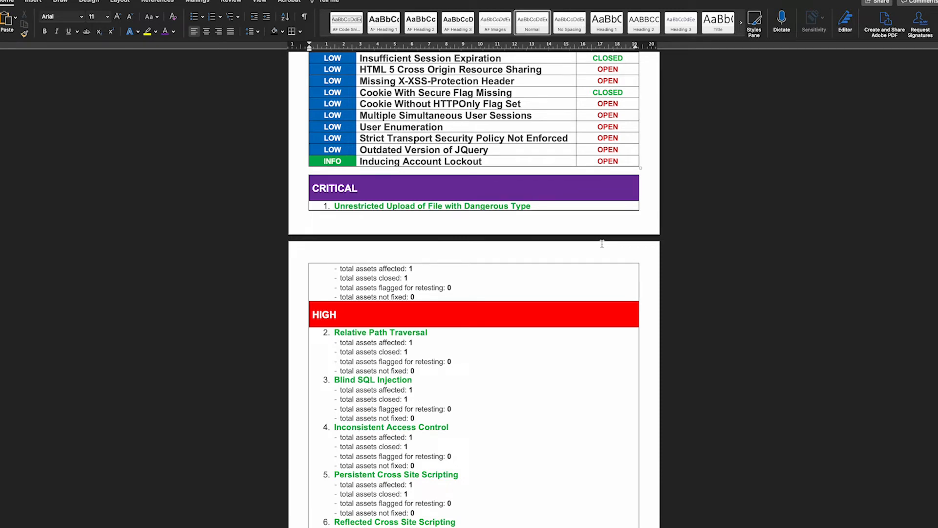
pyautogui.scroll(-2, 602, 243)
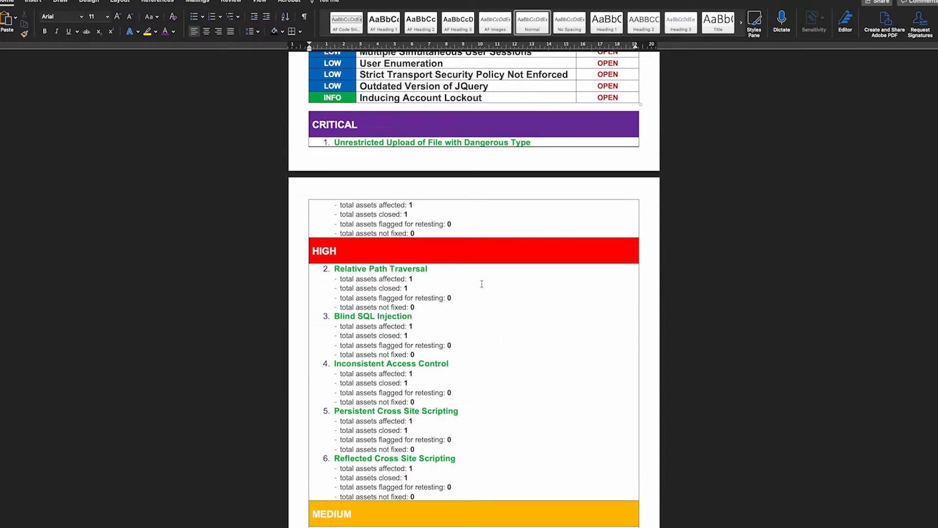
pyautogui.scroll(-12, 482, 281)
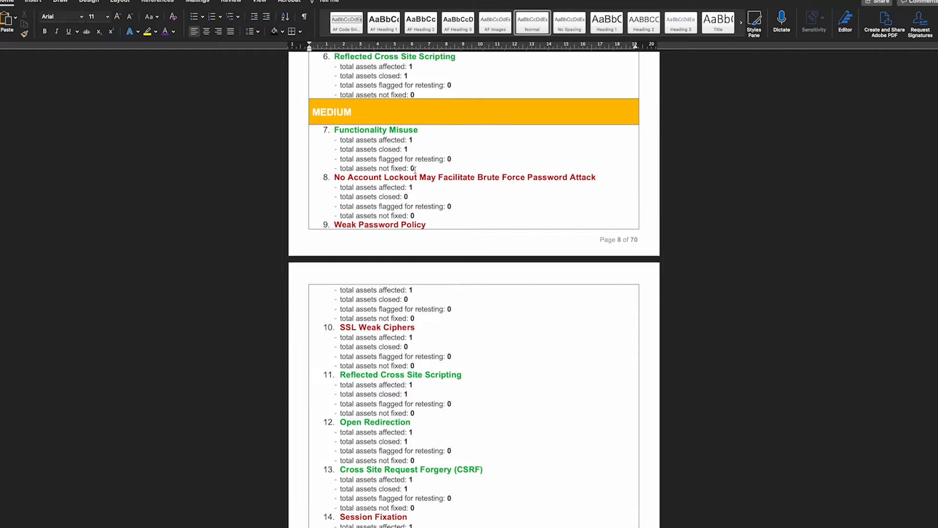
pyautogui.scroll(-10, 415, 170)
pyautogui.scroll(-20, 414, 170)
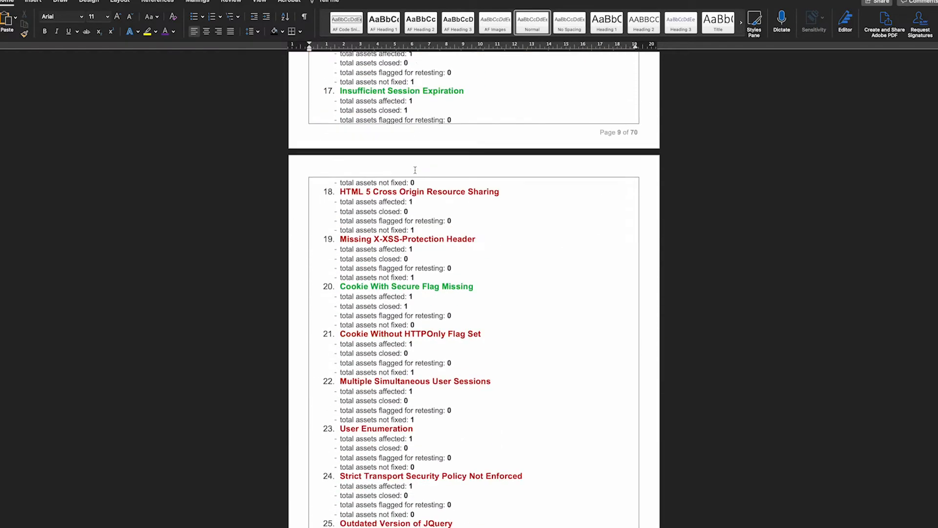
pyautogui.scroll(-8, 415, 170)
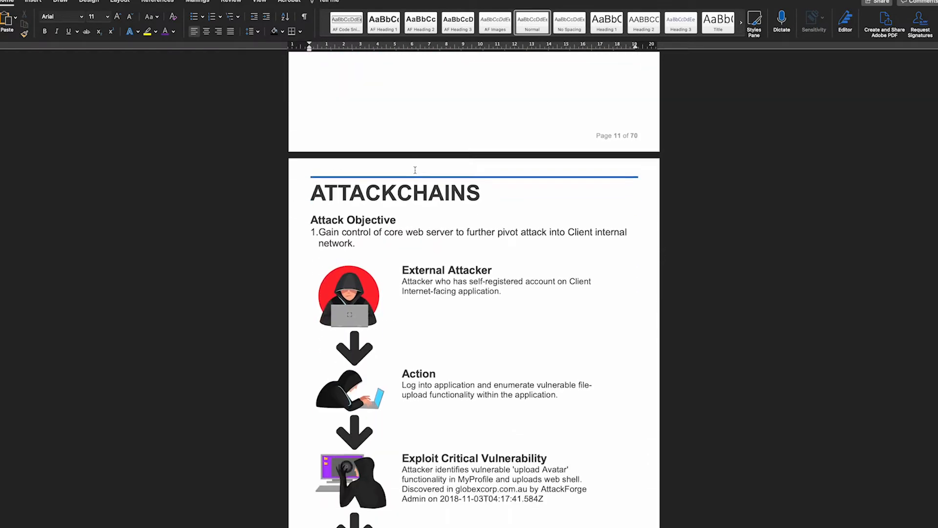
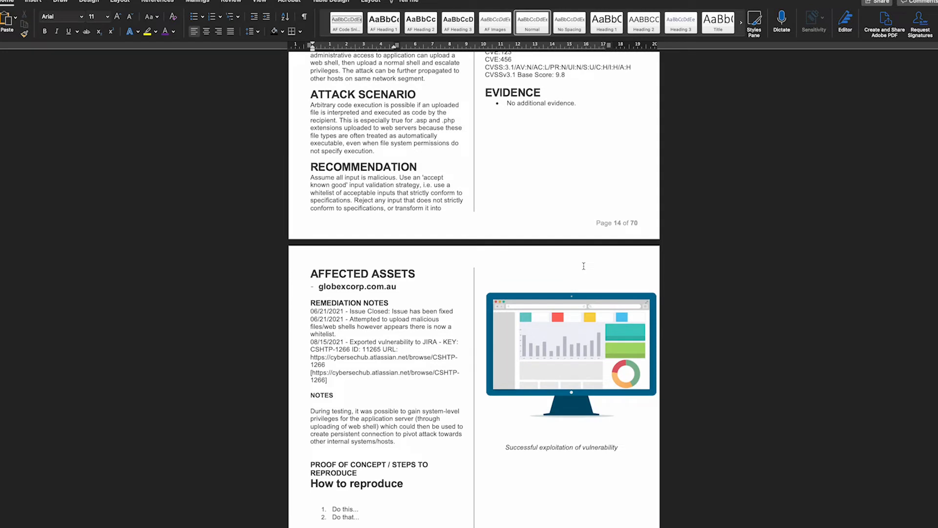
# Review the first vulnerability's description, affected assets, remediation notes and proof-of-concept layout
pyautogui.scroll(-2, 358, 284)
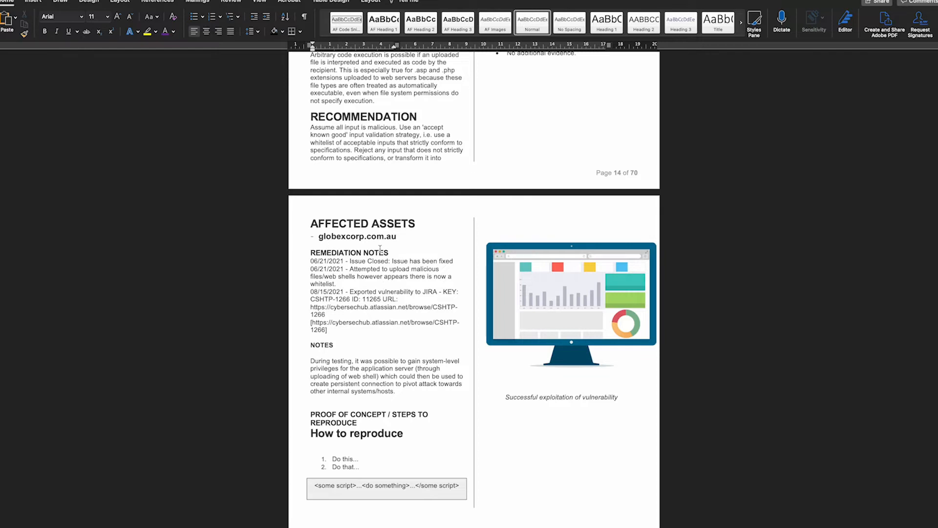
pyautogui.scroll(14, 381, 249)
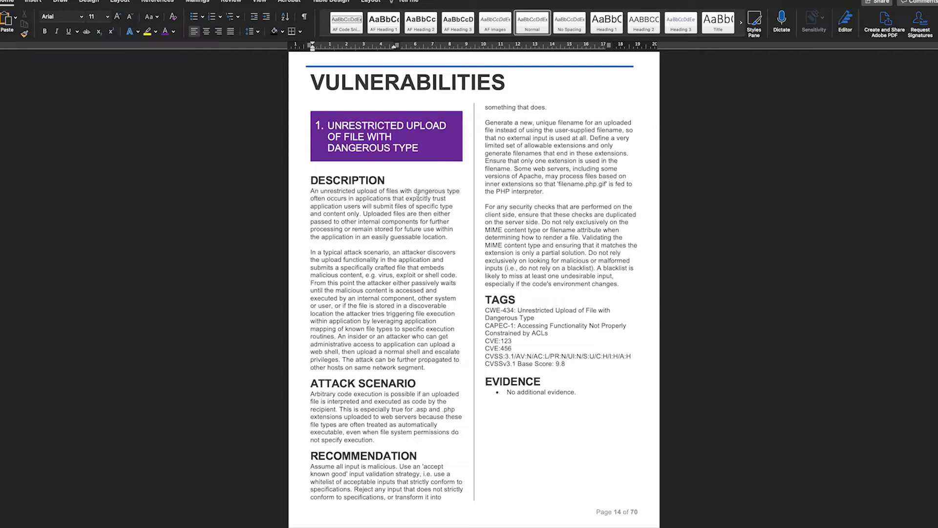
pyautogui.scroll(-15, 418, 197)
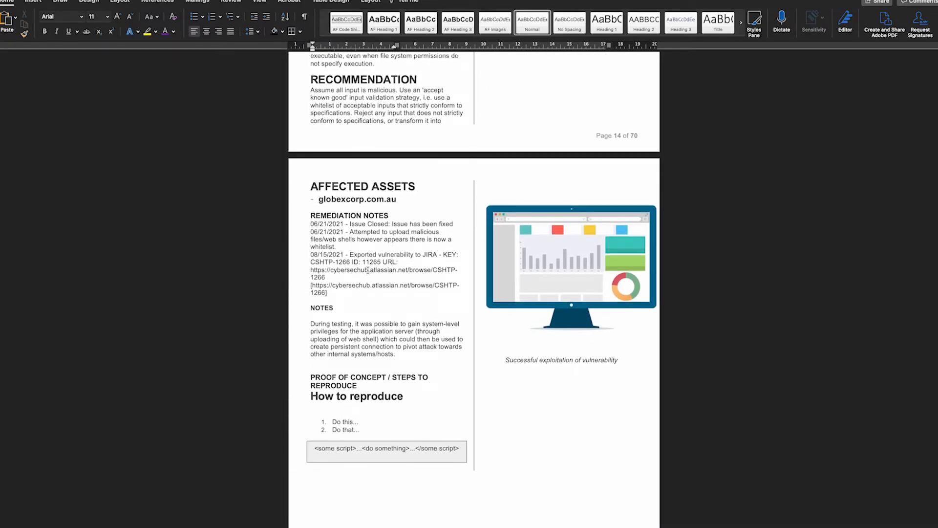
pyautogui.scroll(-2, 375, 276)
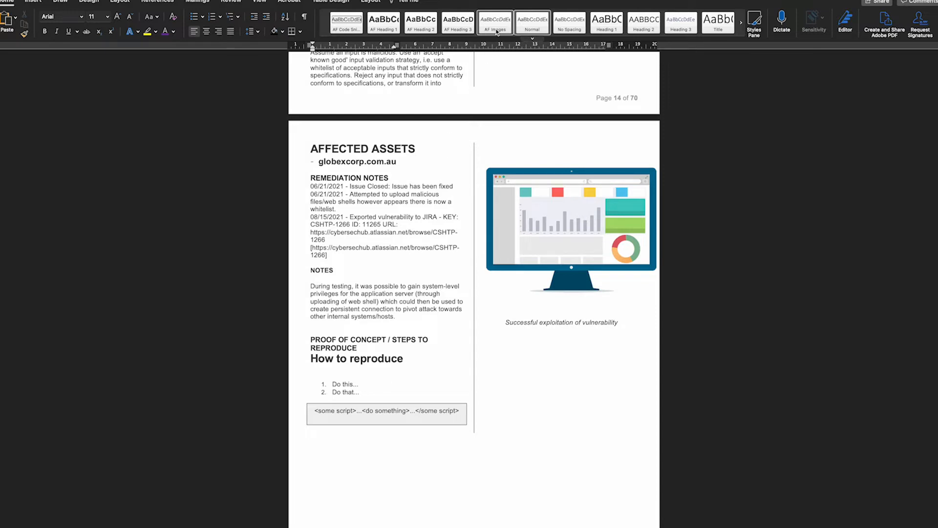
# Show the document's full list of styles and check the style used around the proof-of-concept image and its caption
pyautogui.click(754, 24)
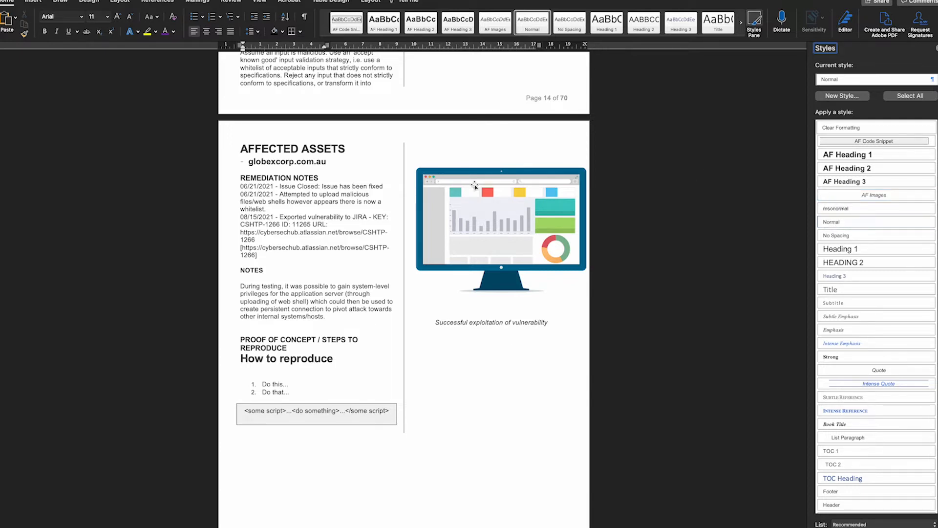
pyautogui.click(477, 209)
pyautogui.click(452, 347)
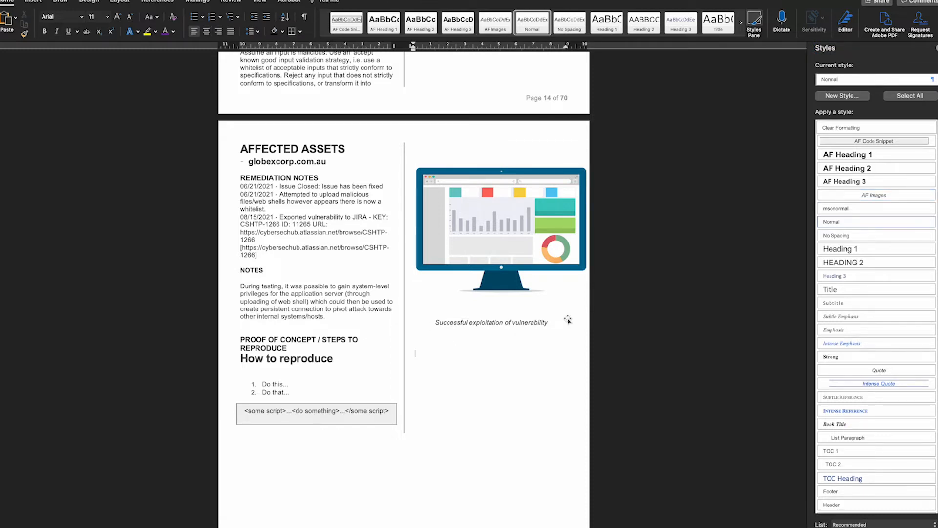
# Close the styles list and skim the remaining vulnerability write-ups through the Inducing Account Lockout finding, noting their priority-colored headings
pyautogui.click(935, 49)
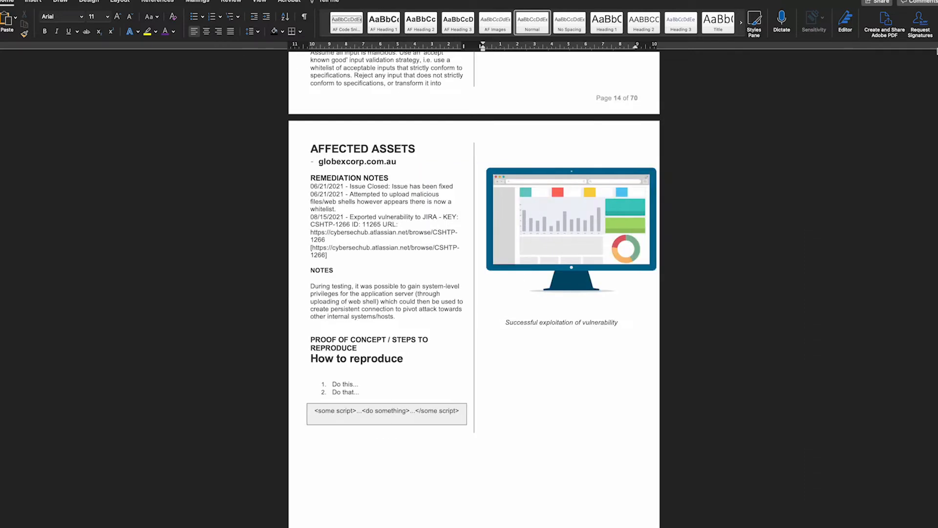
pyautogui.scroll(-20, 594, 240)
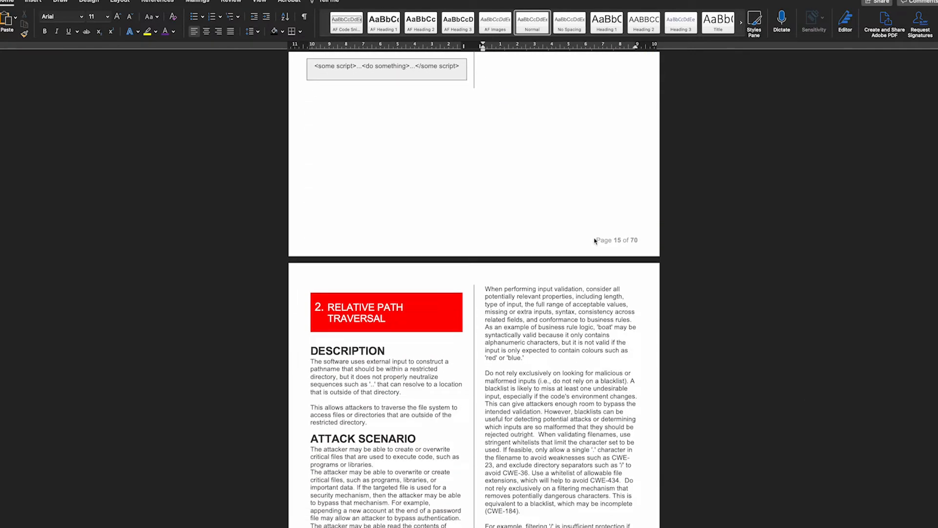
pyautogui.scroll(-20, 594, 238)
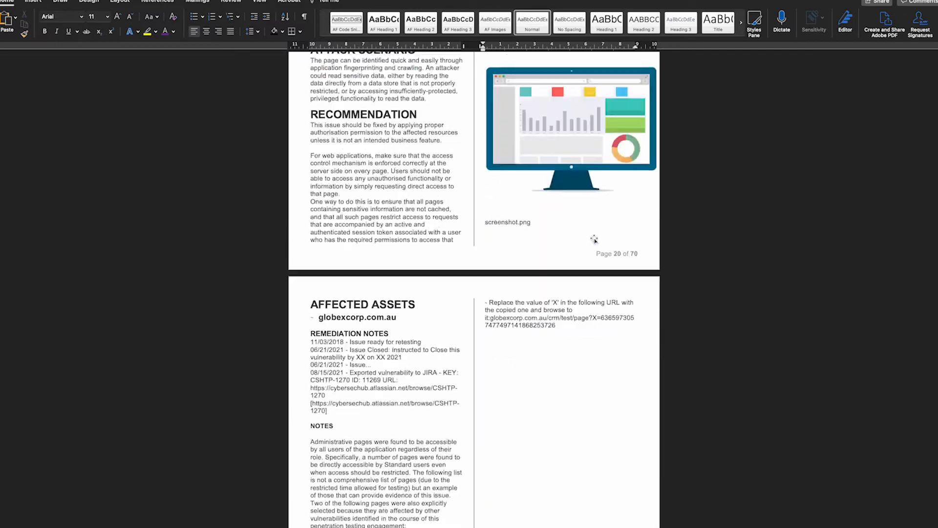
pyautogui.scroll(-20, 594, 238)
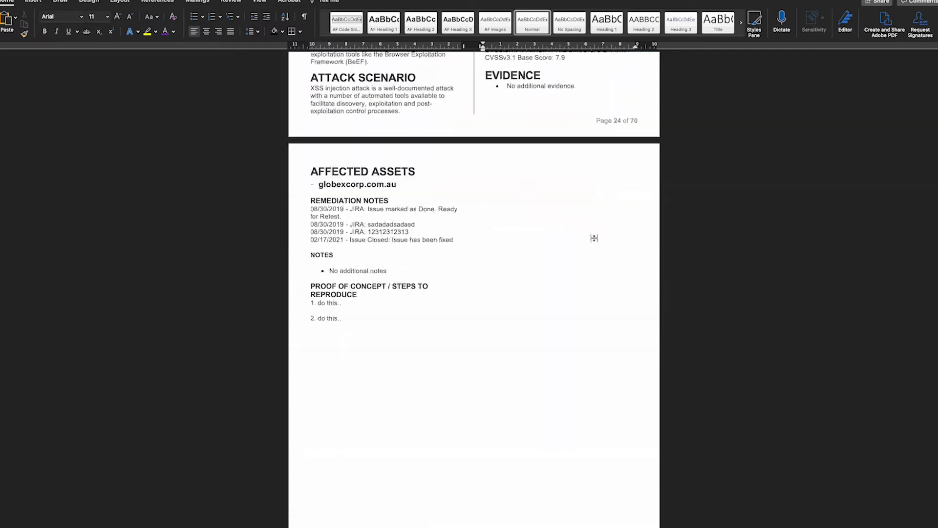
pyautogui.scroll(-20, 594, 238)
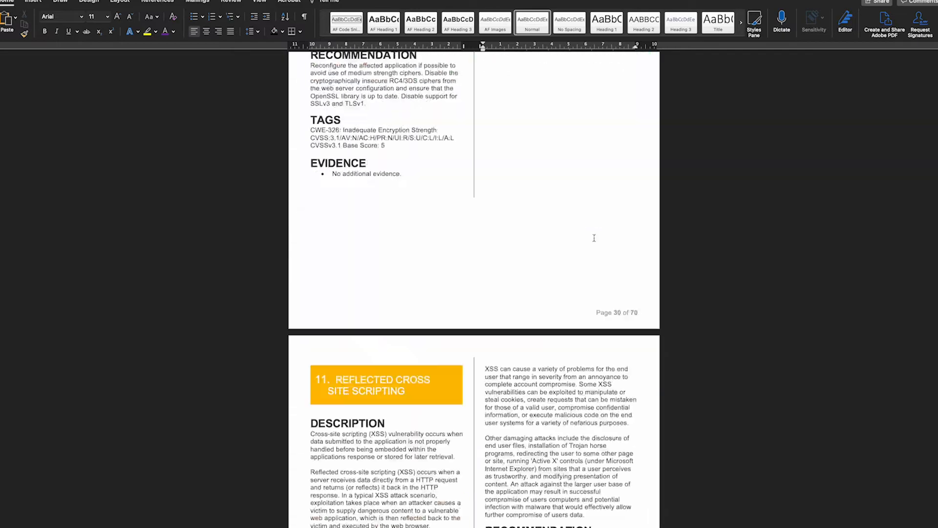
pyautogui.scroll(-20, 594, 238)
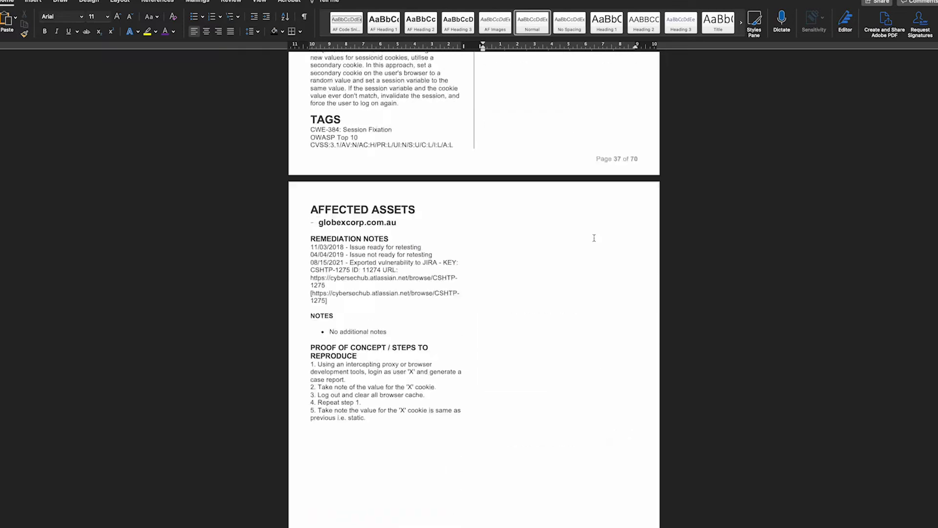
pyautogui.scroll(-20, 594, 238)
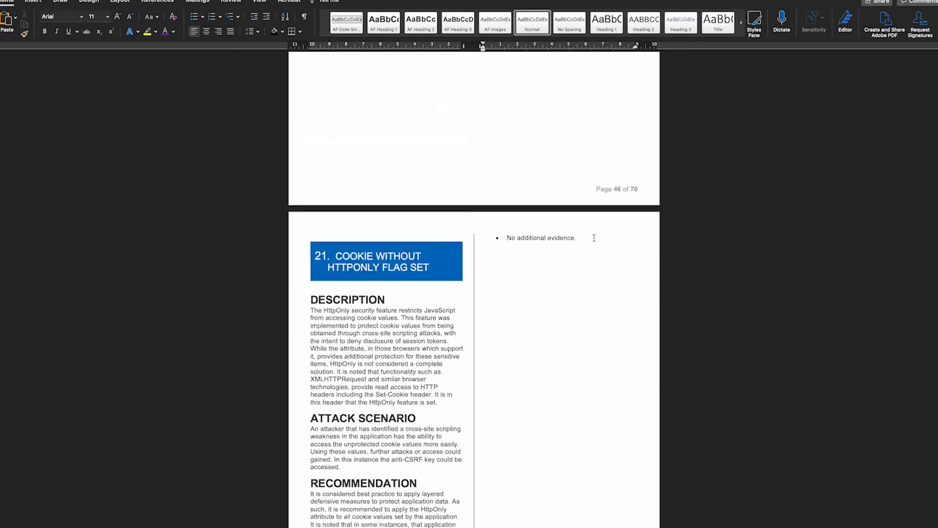
pyautogui.scroll(-20, 595, 238)
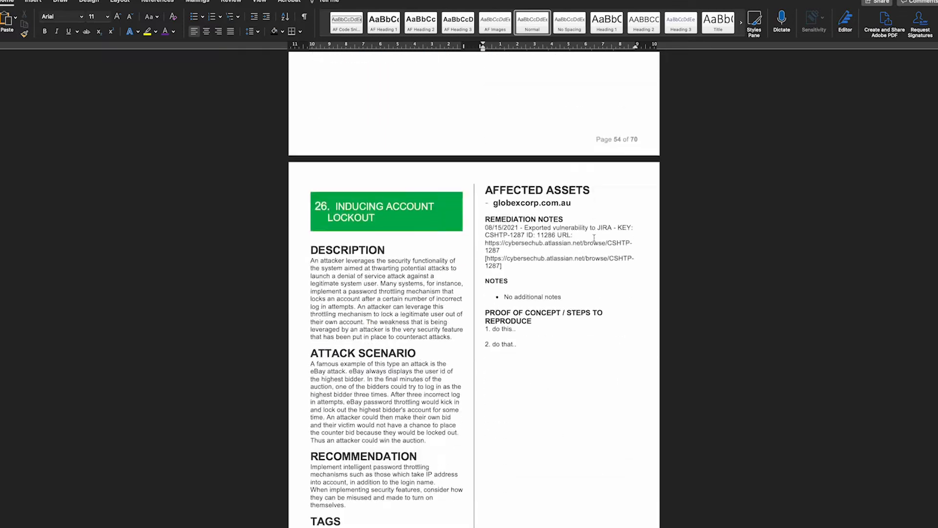
# Review the Test Cases section grouped by completed, in progress, not tested and not applicable, including notes and evidence
pyautogui.scroll(5, 594, 238)
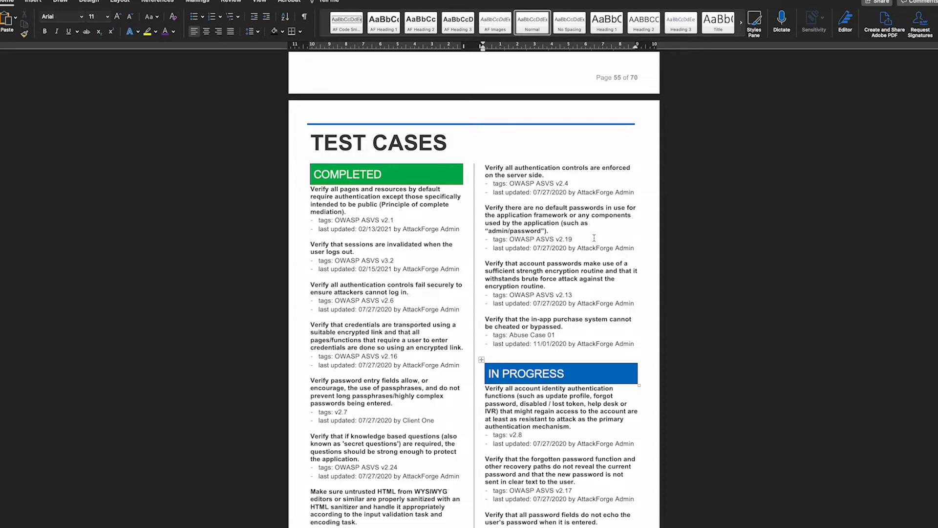
pyautogui.scroll(-12, 594, 238)
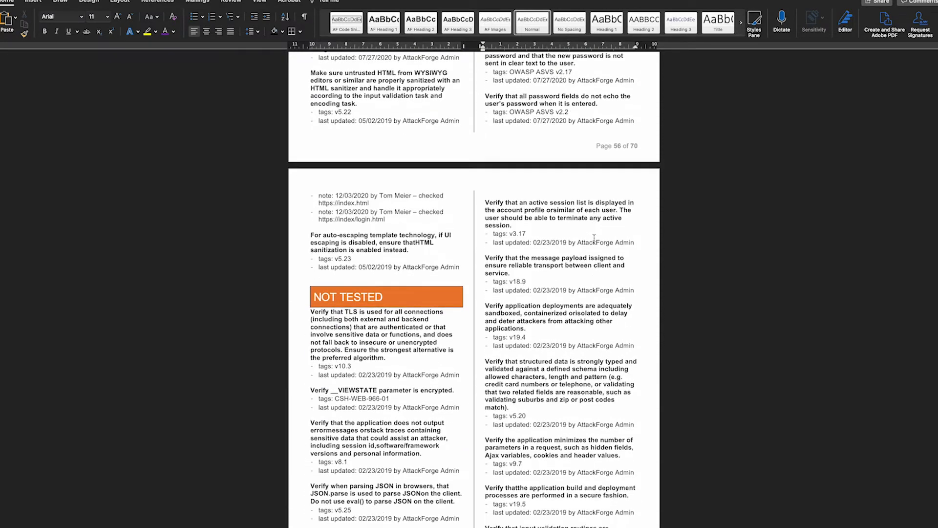
pyautogui.scroll(-15, 558, 250)
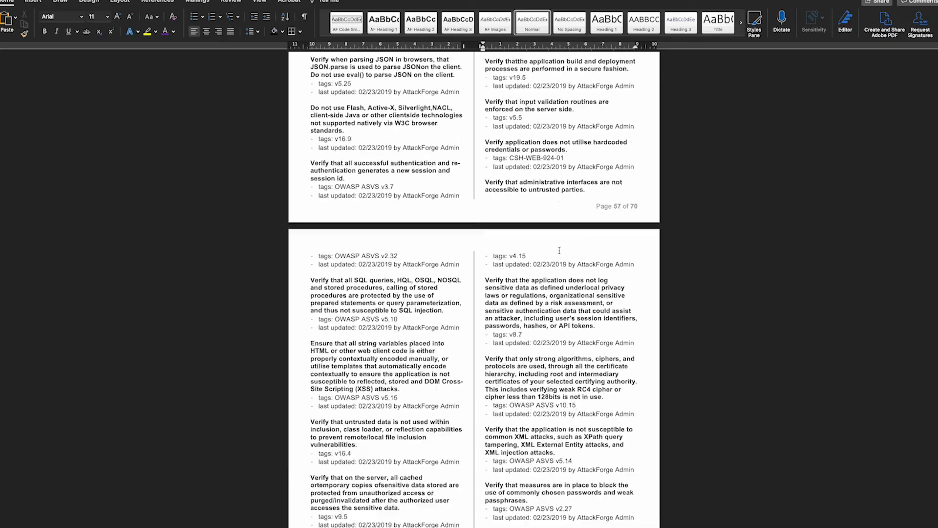
pyautogui.scroll(-18, 559, 250)
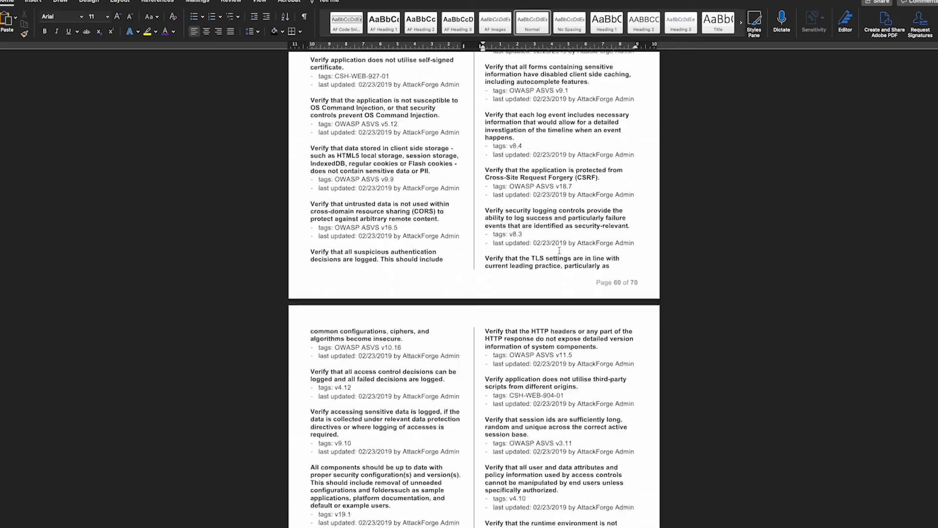
pyautogui.scroll(-15, 559, 250)
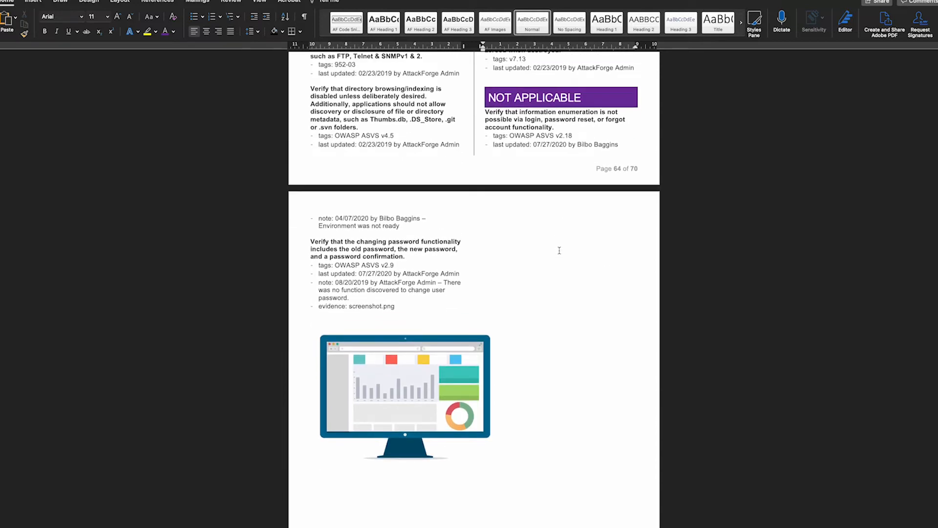
# Examine the OWASP Top 10 mapping table and the vulnerability-to-asset mapping list
pyautogui.scroll(-15, 558, 250)
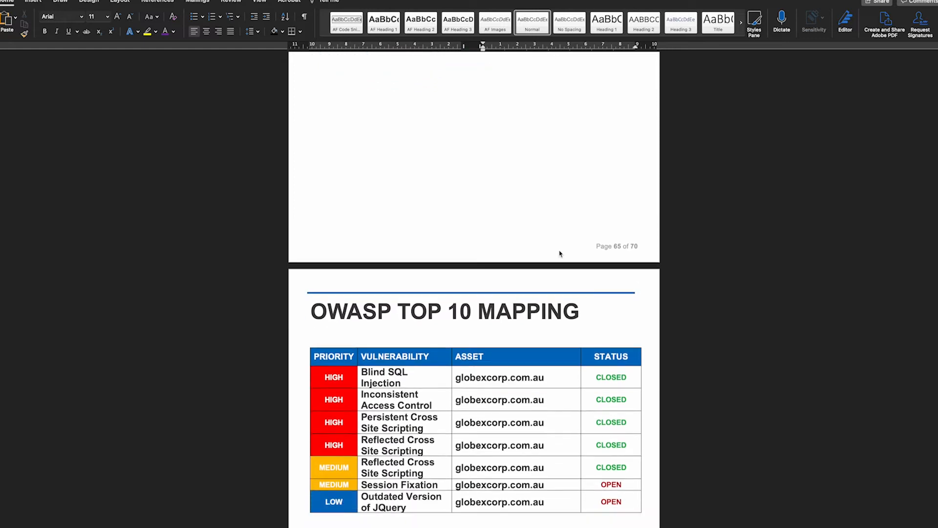
pyautogui.scroll(1, 559, 250)
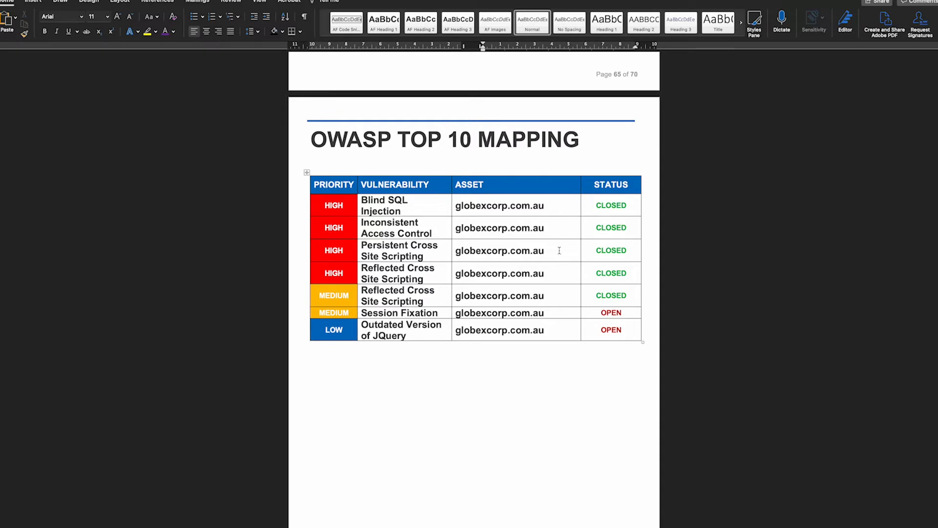
pyautogui.scroll(-10, 559, 250)
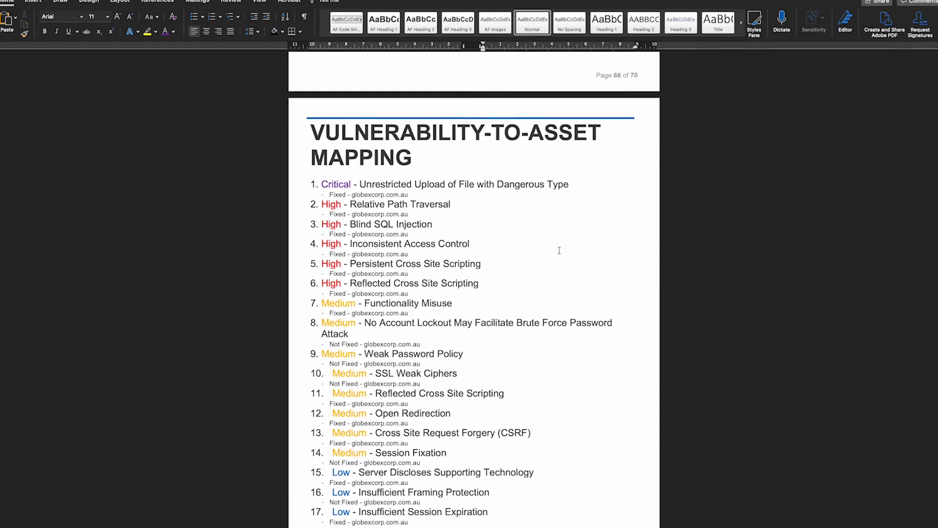
pyautogui.scroll(-1, 560, 250)
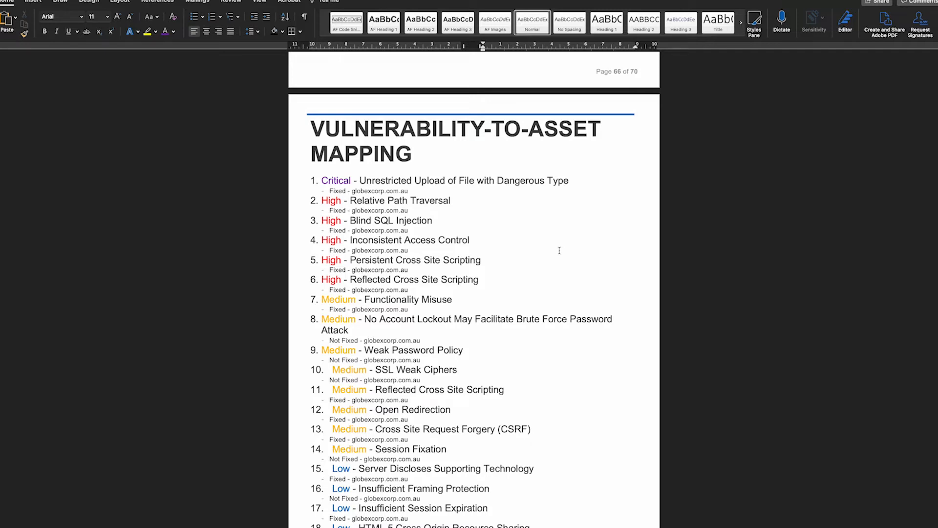
pyautogui.scroll(-10, 559, 250)
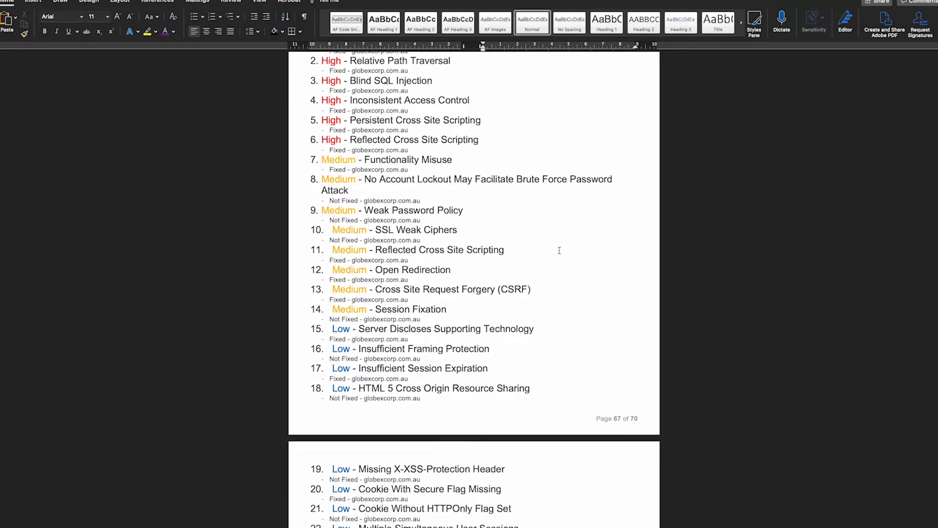
pyautogui.scroll(-10, 559, 250)
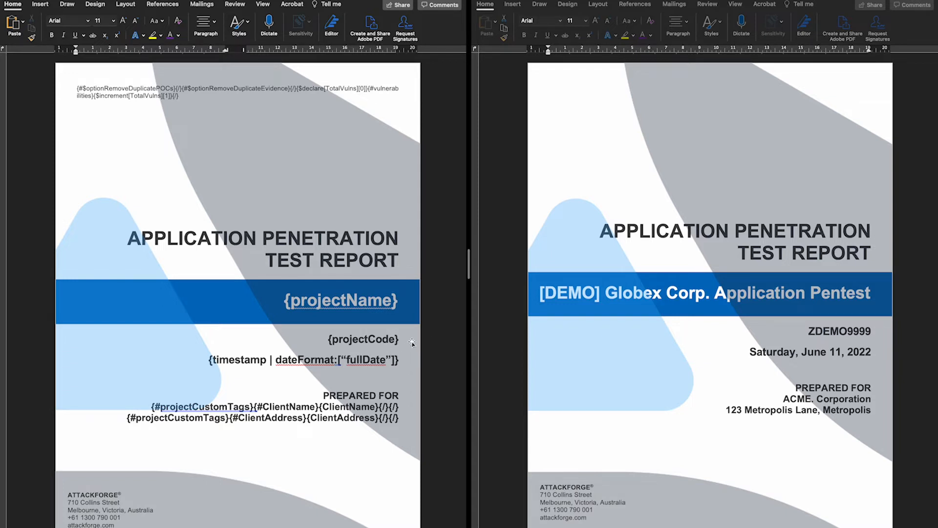
# Compare the Executive Summary tags in the template with the matching values in the generated report
pyautogui.scroll(-10, 445, 334)
pyautogui.scroll(-5, 445, 333)
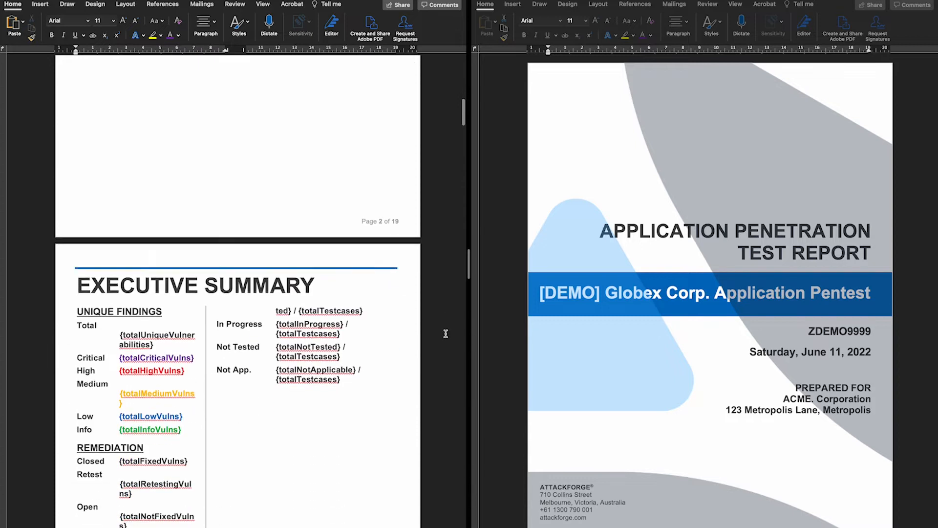
pyautogui.scroll(-15, 659, 328)
pyautogui.scroll(-10, 660, 331)
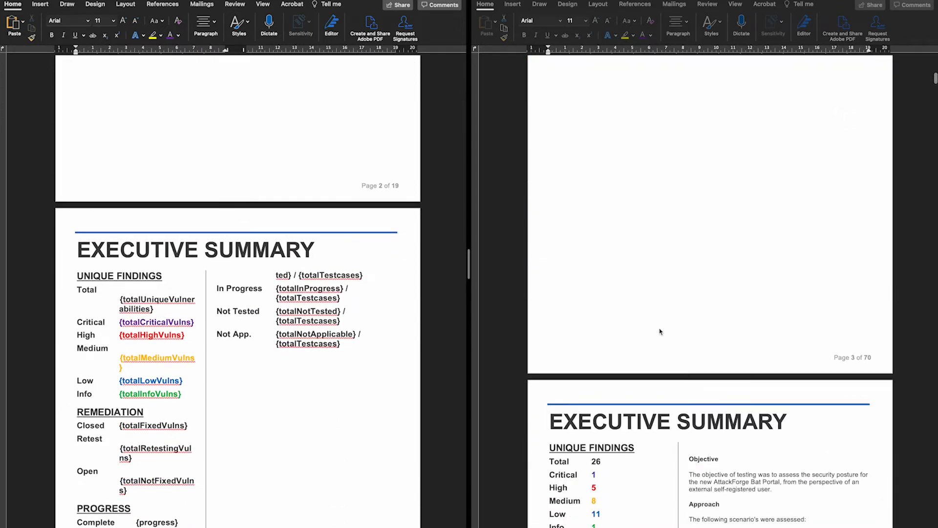
pyautogui.scroll(-3, 396, 390)
pyautogui.scroll(-1, 397, 390)
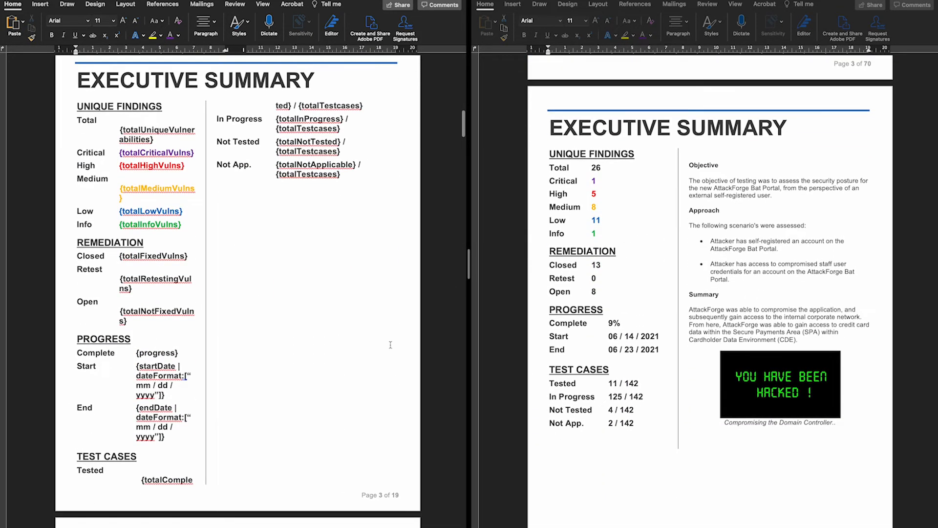
# Select the {totalHighVulns} tag in the template and check its font color without changing it
pyautogui.scroll(1, 377, 313)
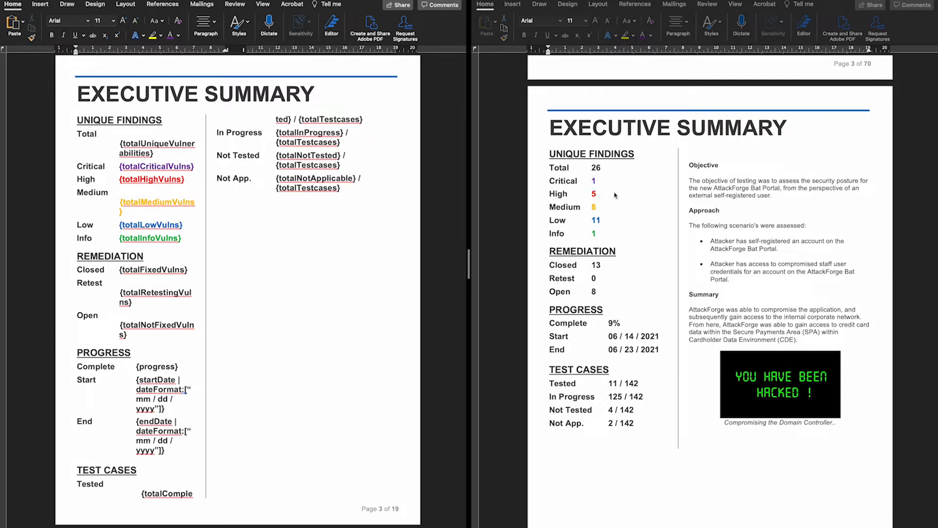
pyautogui.click(204, 189)
pyautogui.moveTo(189, 182); pyautogui.dragTo(149, 181)
pyautogui.click(178, 36)
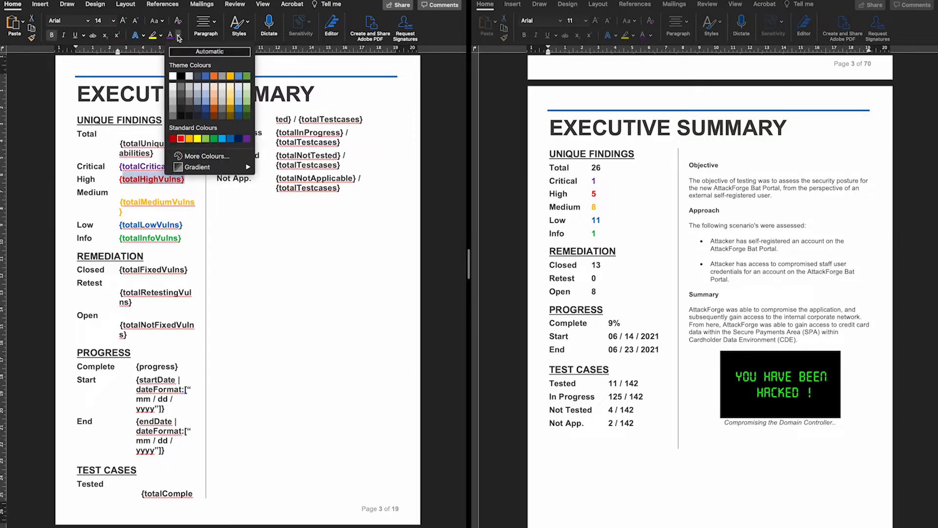
pyautogui.click(150, 191)
pyautogui.click(165, 189)
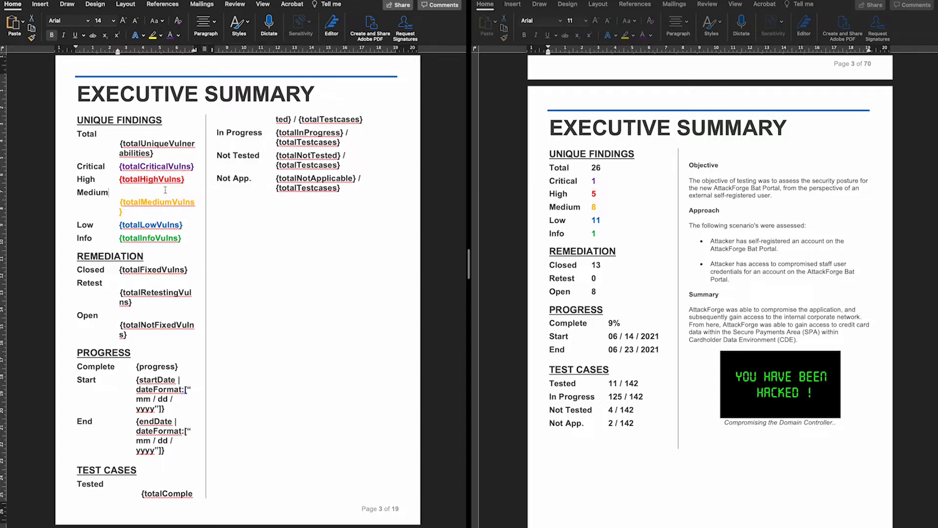
# Inspect the {totalCriticalVulns} tag under the template's unique findings, leaving its formatting as is
pyautogui.scroll(-1, 316, 223)
pyautogui.scroll(-1, 316, 223)
pyautogui.scroll(-1, 268, 282)
pyautogui.scroll(2, 268, 206)
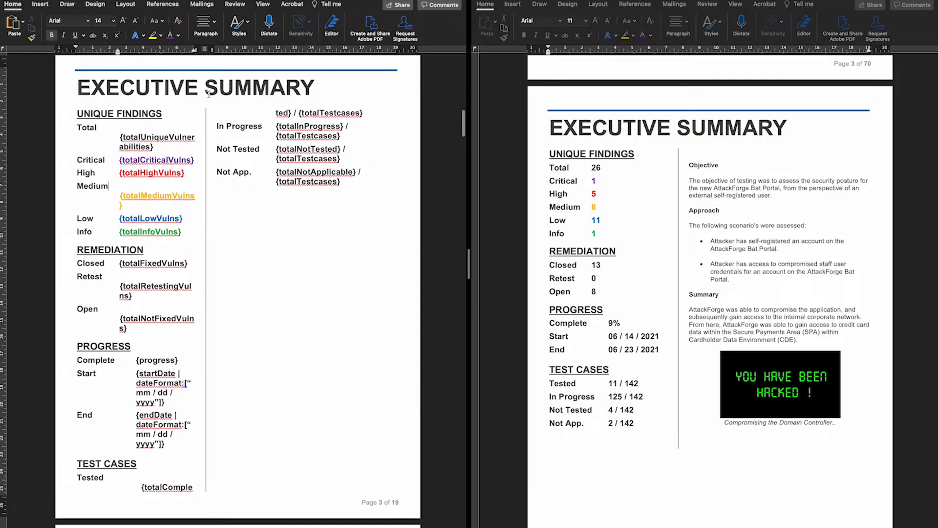
pyautogui.doubleClick(189, 160)
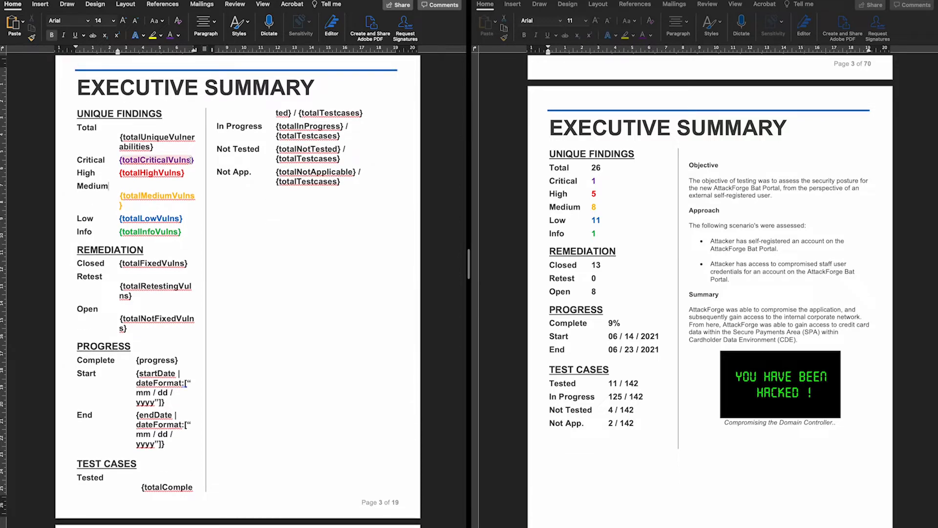
pyautogui.click(203, 204)
# Compare the Testing Summary tags in the template with the populated text in the generated report
pyautogui.scroll(-10, 198, 258)
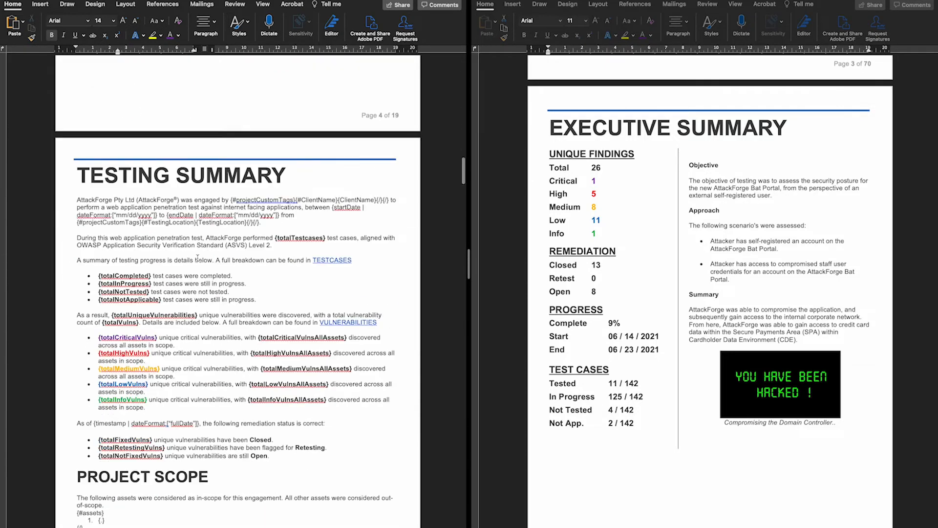
pyautogui.scroll(-3, 197, 258)
pyautogui.scroll(-10, 621, 189)
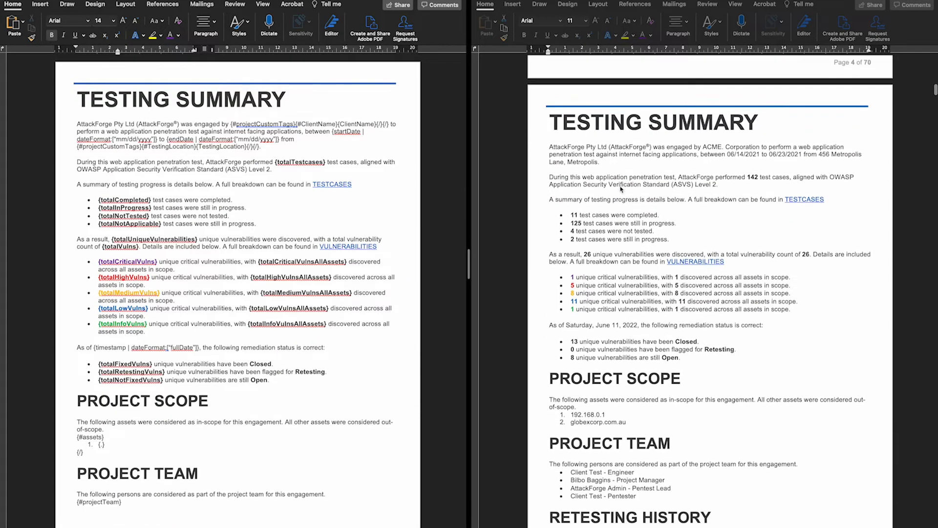
pyautogui.scroll(-1, 621, 189)
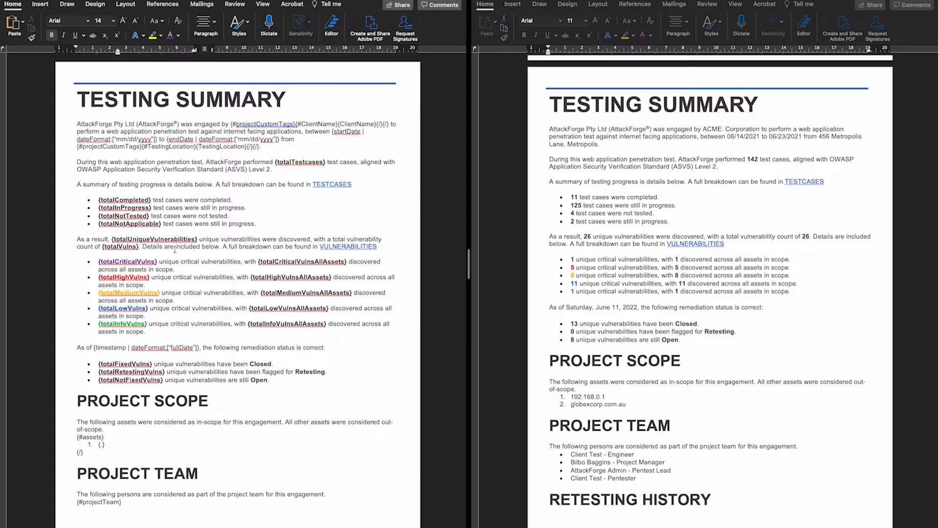
pyautogui.scroll(-1, 174, 249)
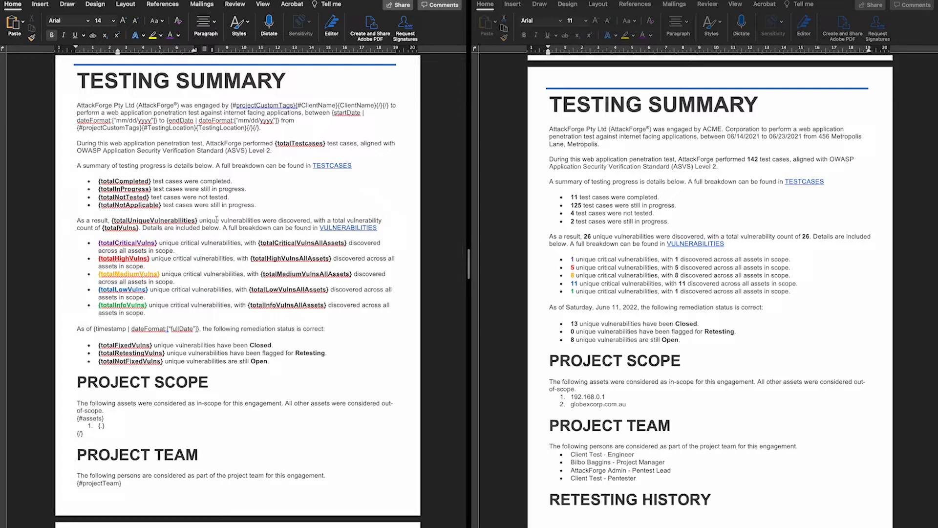
# Examine the template's project scope, team, retesting history and project notes loops against the generated report's sections
pyautogui.scroll(-8, 216, 219)
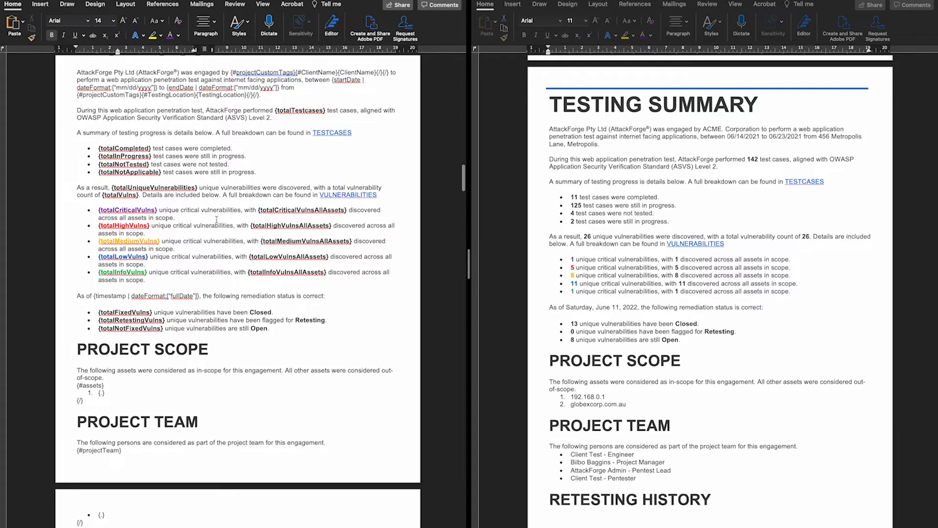
pyautogui.scroll(-9, 592, 253)
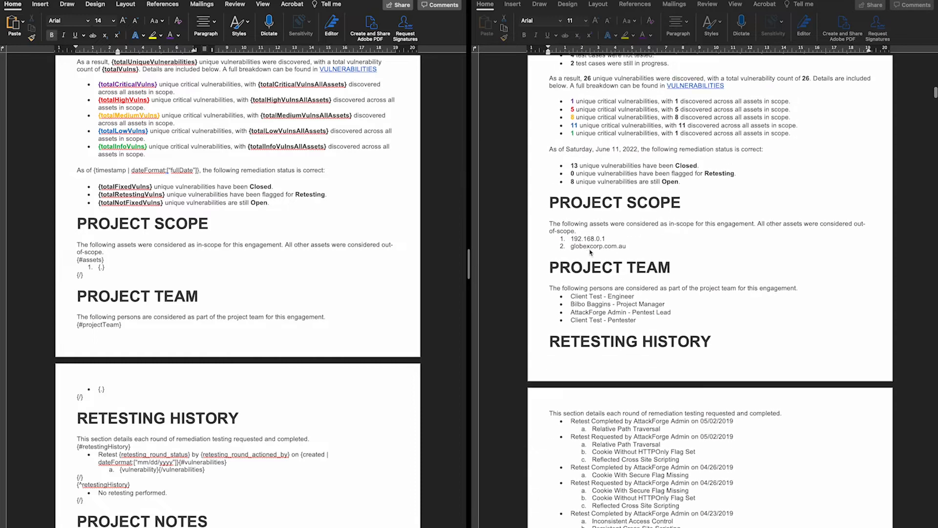
pyautogui.scroll(-5, 256, 290)
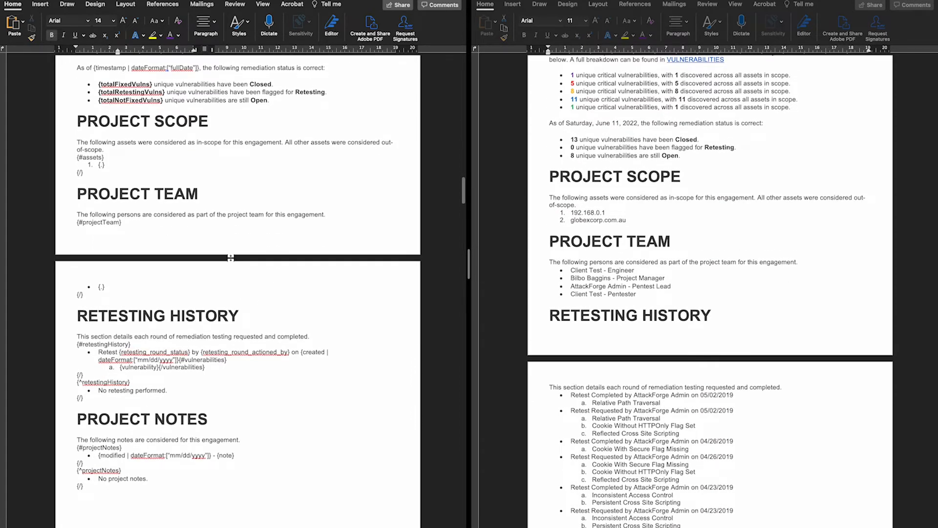
pyautogui.scroll(-5, 231, 257)
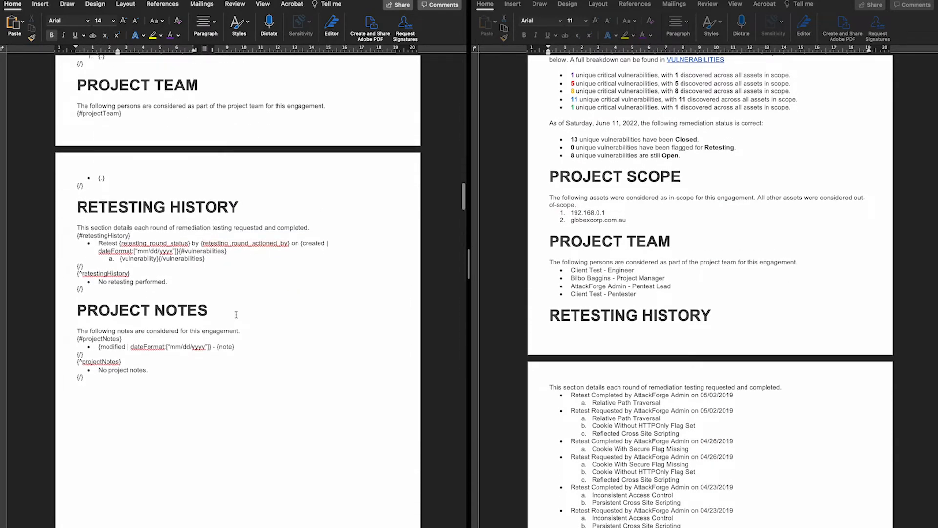
# Review the generated report's retesting history rounds and project notes against the matching template loops
pyautogui.scroll(-4, 609, 320)
pyautogui.scroll(-12, 609, 320)
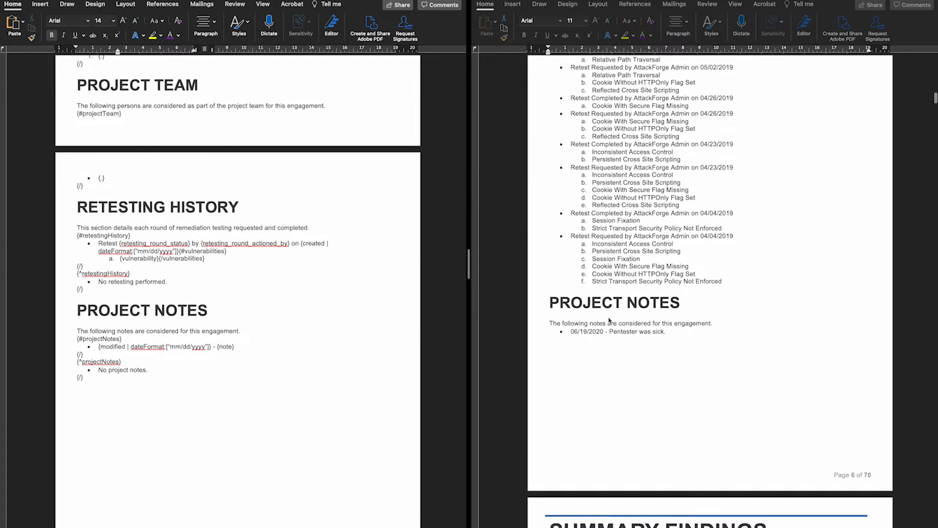
pyautogui.scroll(-2, 321, 329)
# Compare the template's Summary Findings table and per-priority vulnerability lists with the populated versions in the generated report
pyautogui.scroll(-20, 321, 329)
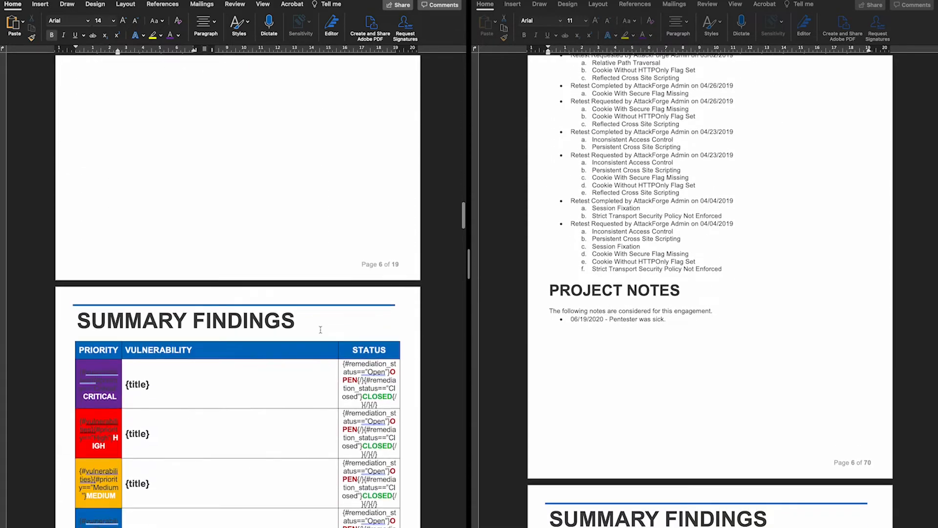
pyautogui.scroll(-19, 560, 286)
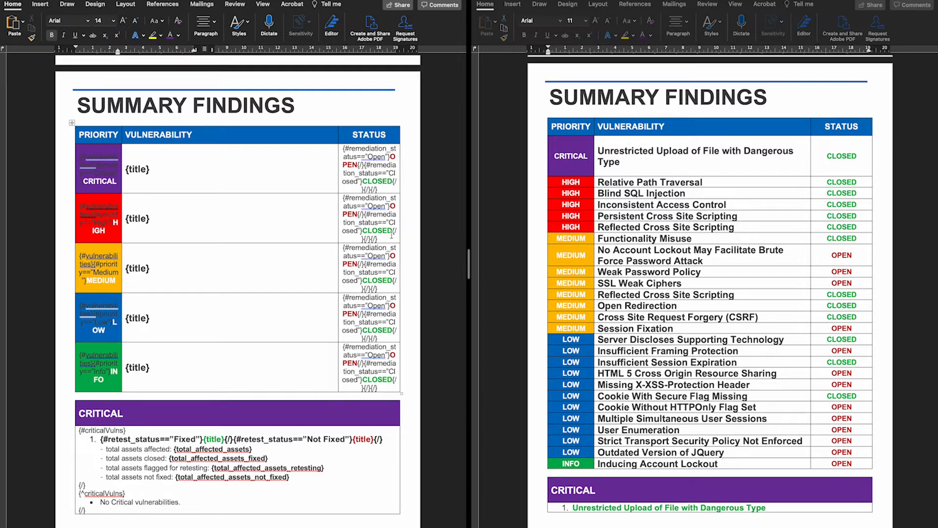
pyautogui.scroll(-5, 391, 235)
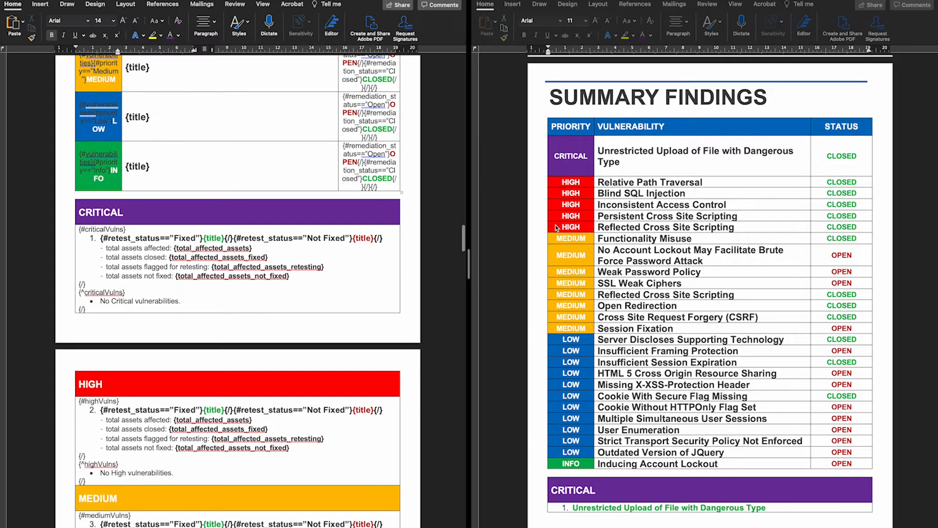
pyautogui.scroll(-5, 556, 227)
pyautogui.scroll(-1, 556, 227)
pyautogui.scroll(-1, 192, 228)
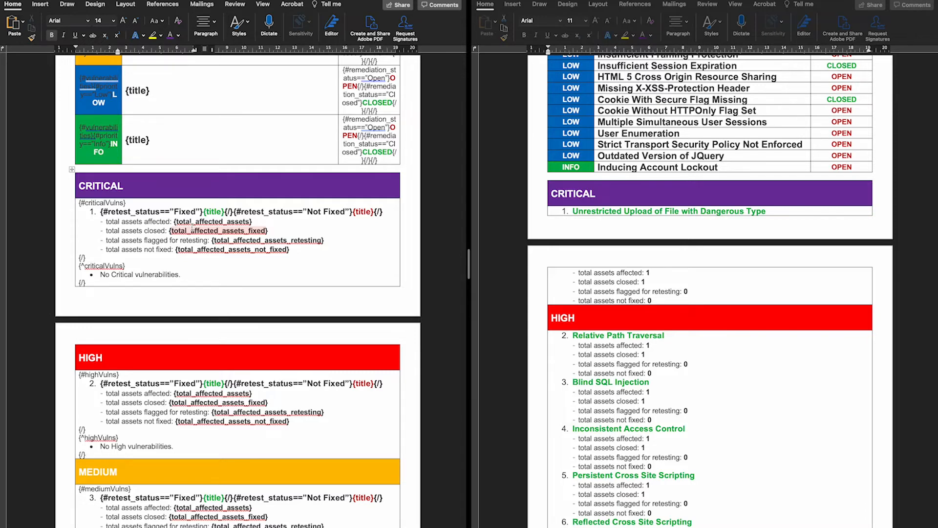
# Bring up the Attackchains section in both documents and compare the attack objective and link tags with the generated chain
pyautogui.scroll(-20, 192, 227)
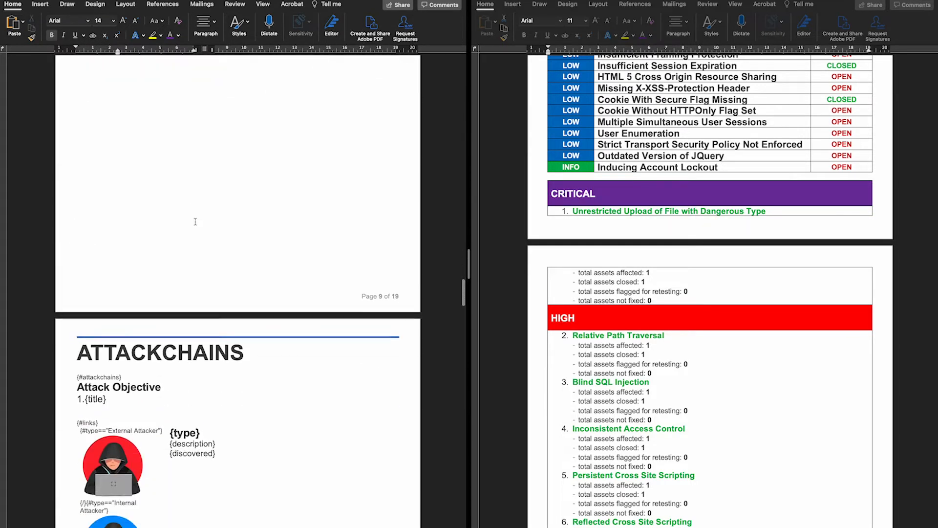
pyautogui.scroll(-5, 195, 222)
pyautogui.scroll(-20, 520, 283)
pyautogui.scroll(-15, 520, 283)
pyautogui.scroll(-2, 367, 322)
pyautogui.scroll(-4, 367, 322)
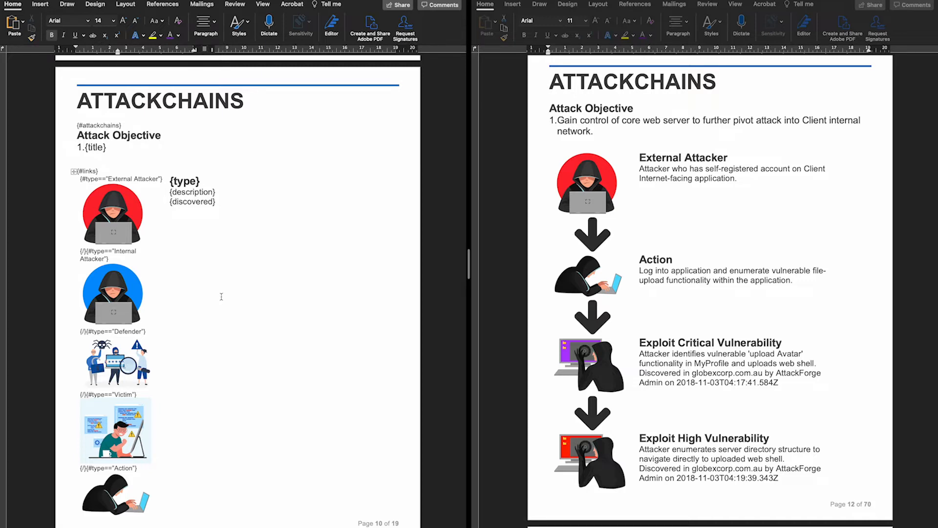
# Examine the template's conditional attack chain icons, from the exploit types through Captured Flag, against the rest of the report's chain
pyautogui.scroll(-15, 222, 297)
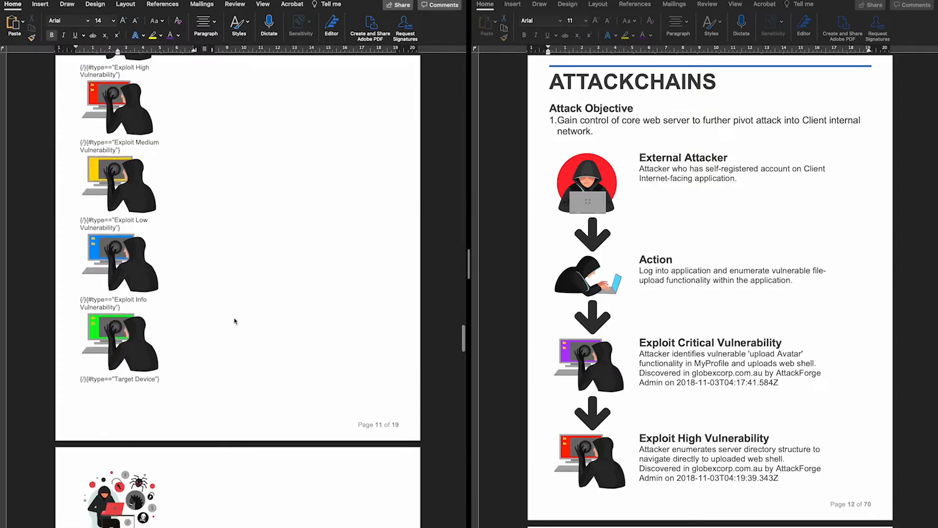
pyautogui.scroll(3, 235, 320)
pyautogui.scroll(3, 140, 152)
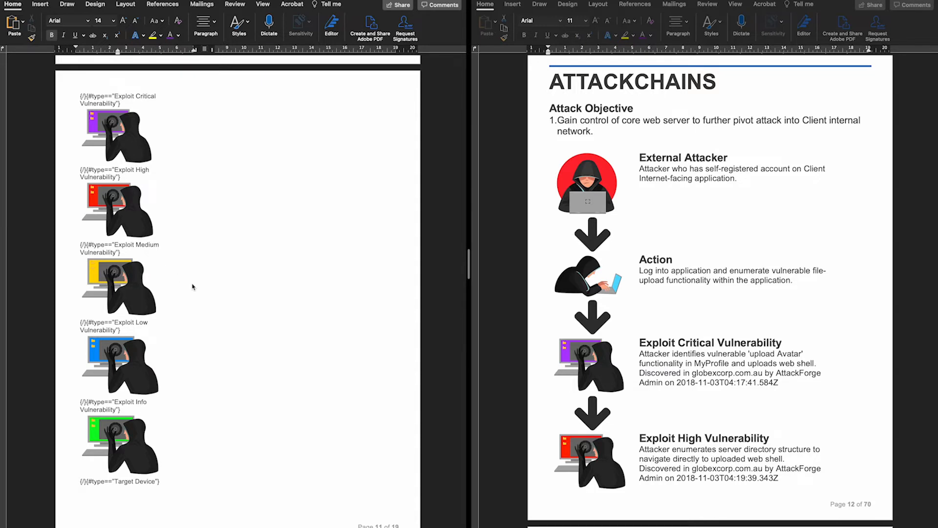
pyautogui.scroll(-15, 193, 286)
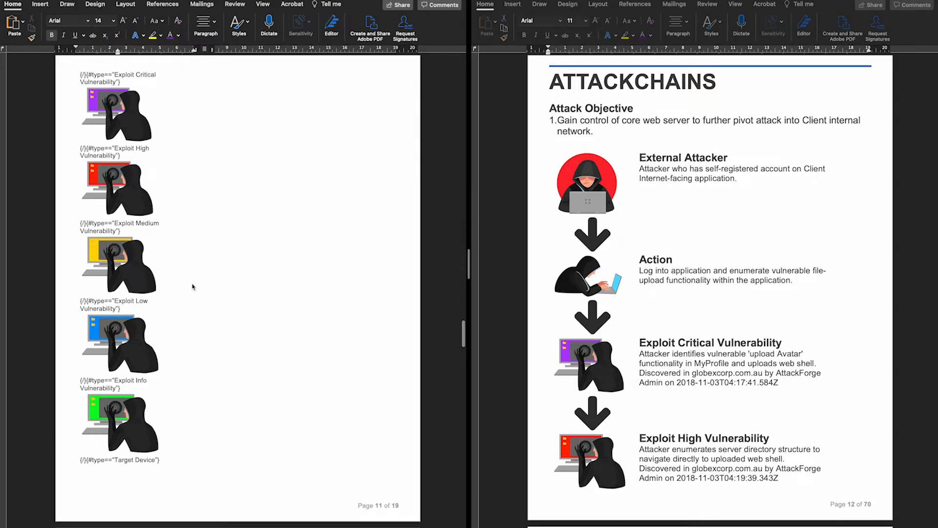
pyautogui.scroll(-15, 653, 248)
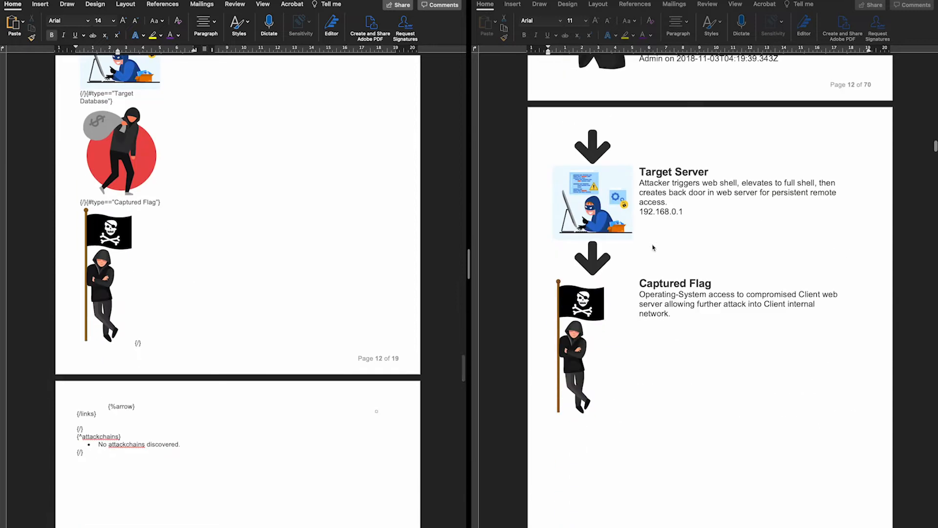
# Compare the template's Vulnerabilities page tags with the report's first vulnerability, including its affected assets, notes and proof of concept
pyautogui.scroll(-20, 415, 306)
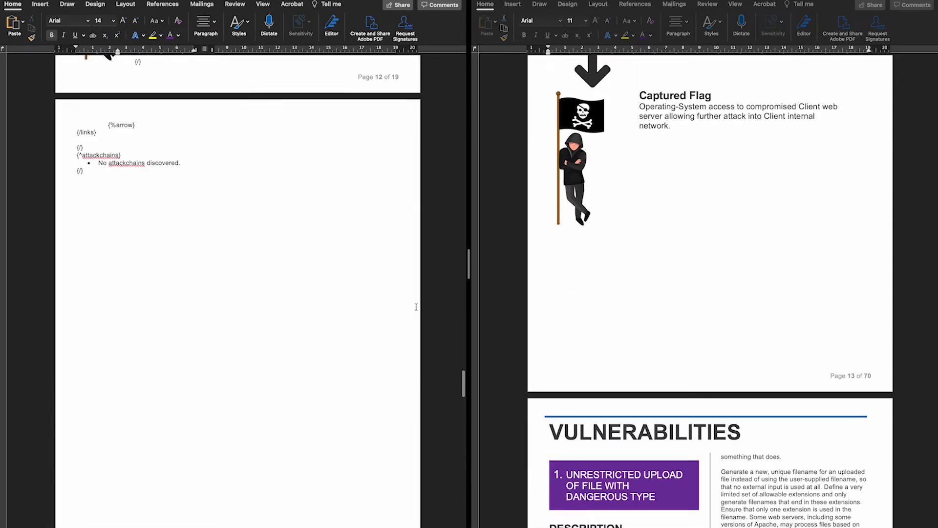
pyautogui.scroll(-2, 415, 306)
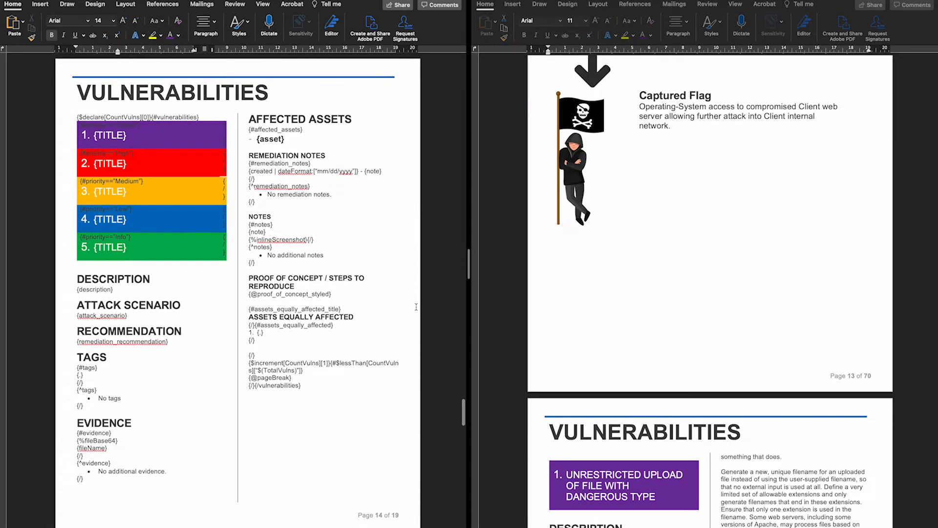
pyautogui.scroll(-10, 575, 285)
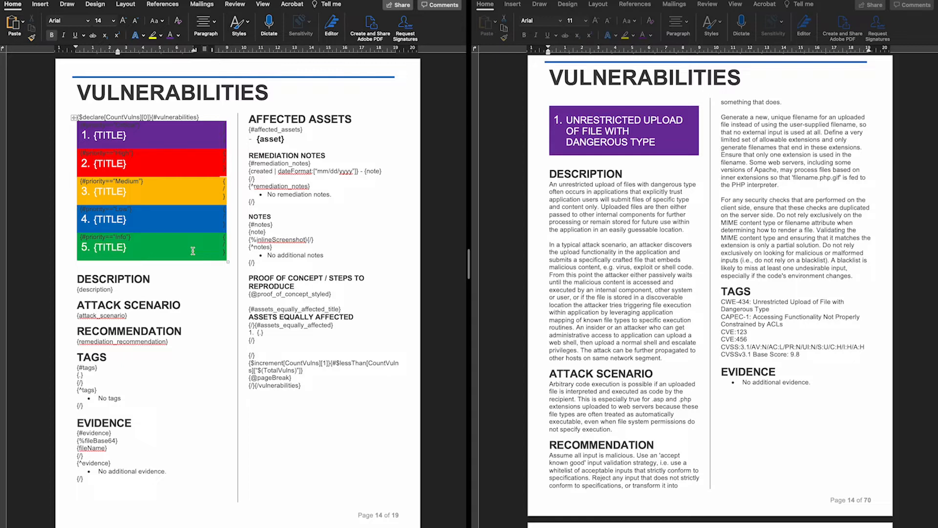
pyautogui.scroll(-1, 193, 251)
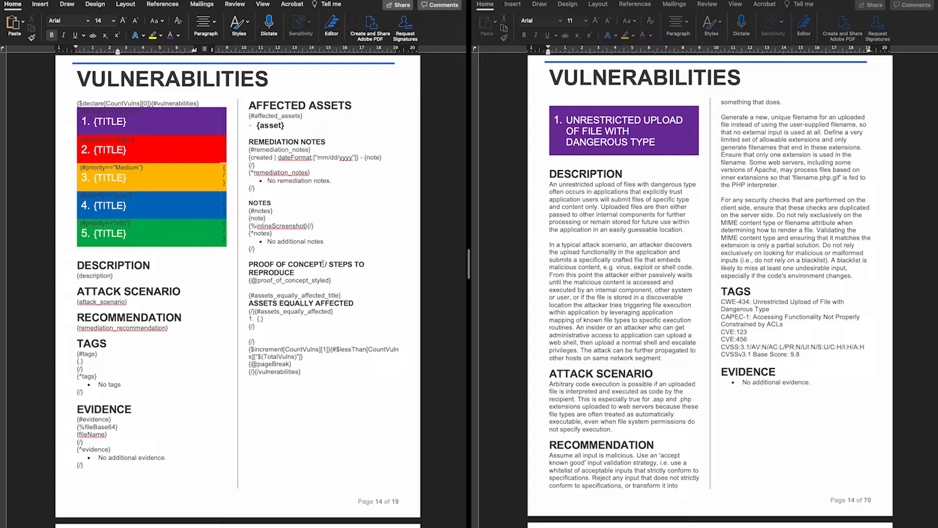
pyautogui.scroll(-7, 647, 232)
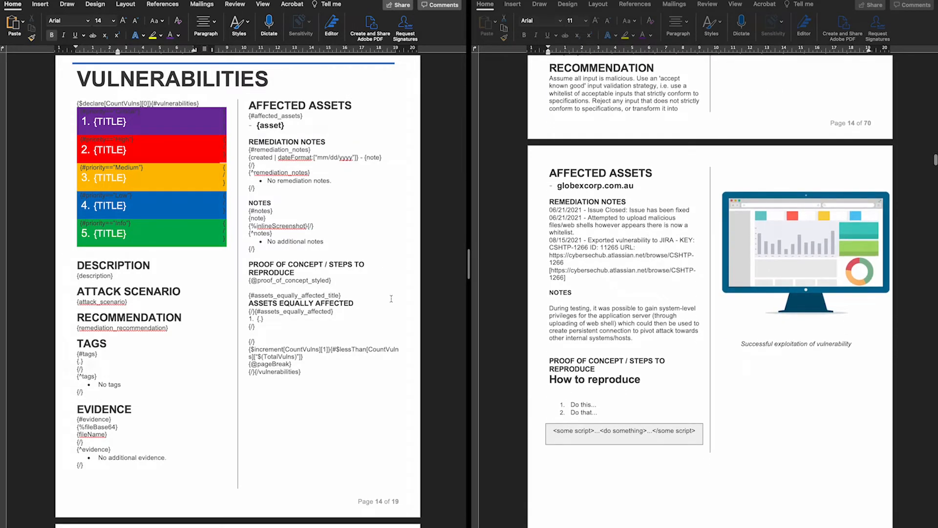
pyautogui.scroll(-1, 343, 324)
pyautogui.scroll(2, 343, 323)
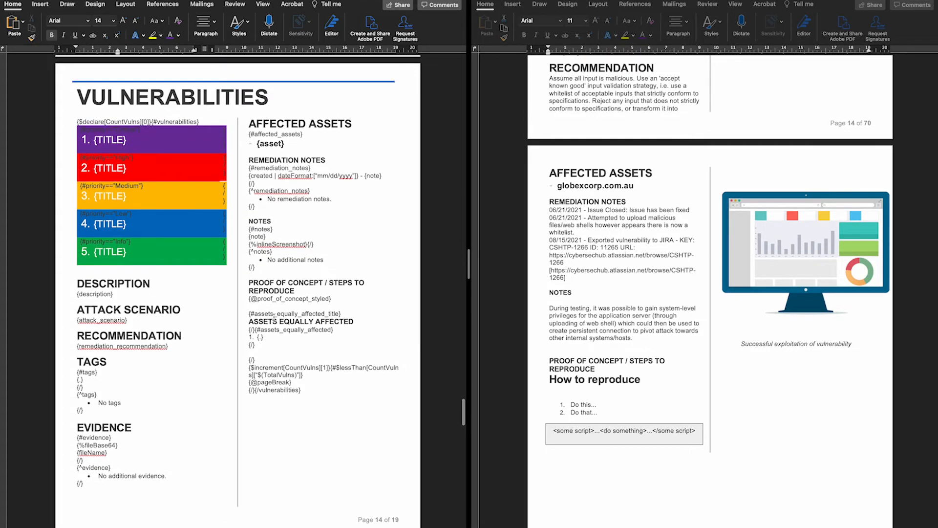
# Locate the Test Cases section in both documents and compare the template's status loops with the report's test case listings
pyautogui.scroll(-10, 284, 353)
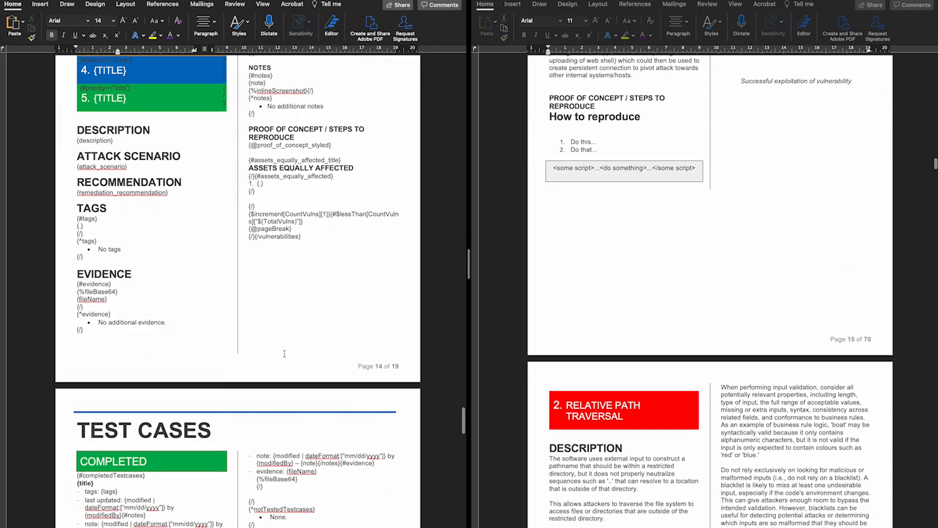
pyautogui.scroll(-15, 696, 271)
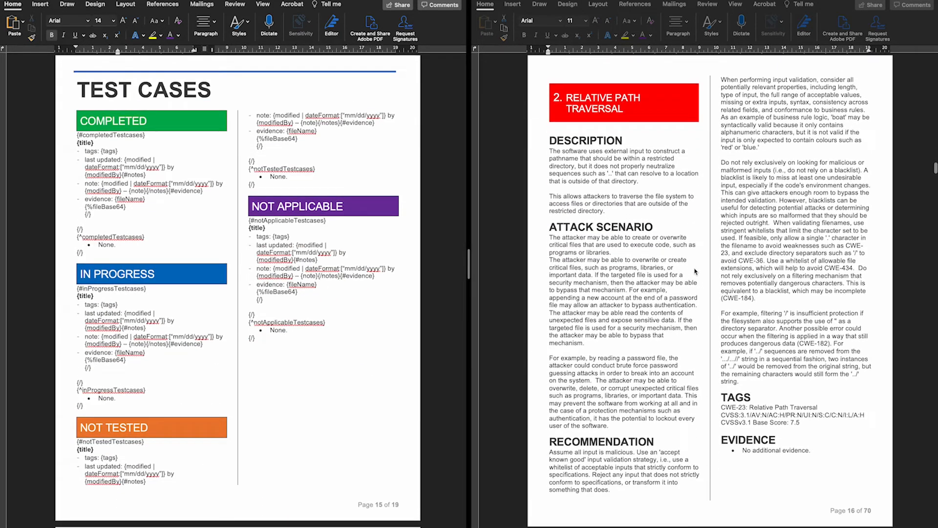
pyautogui.scroll(-20, 695, 271)
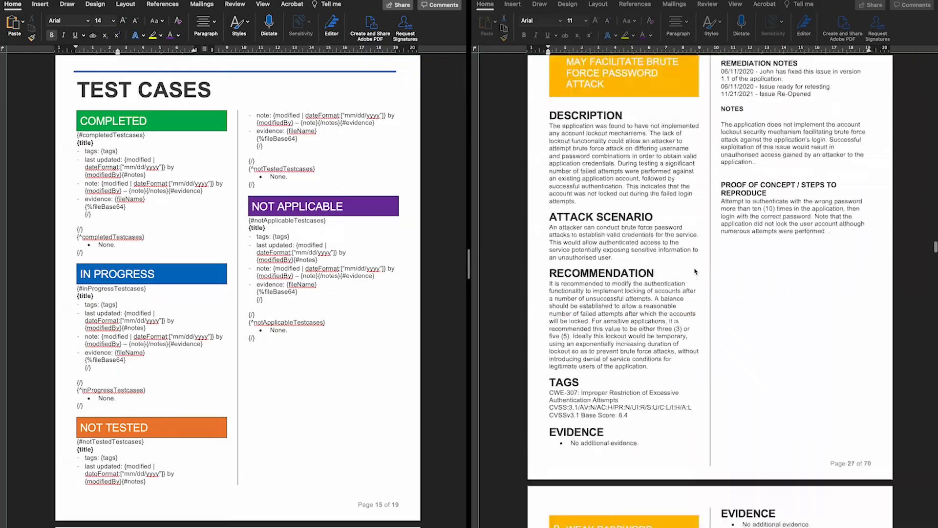
pyautogui.scroll(-20, 695, 271)
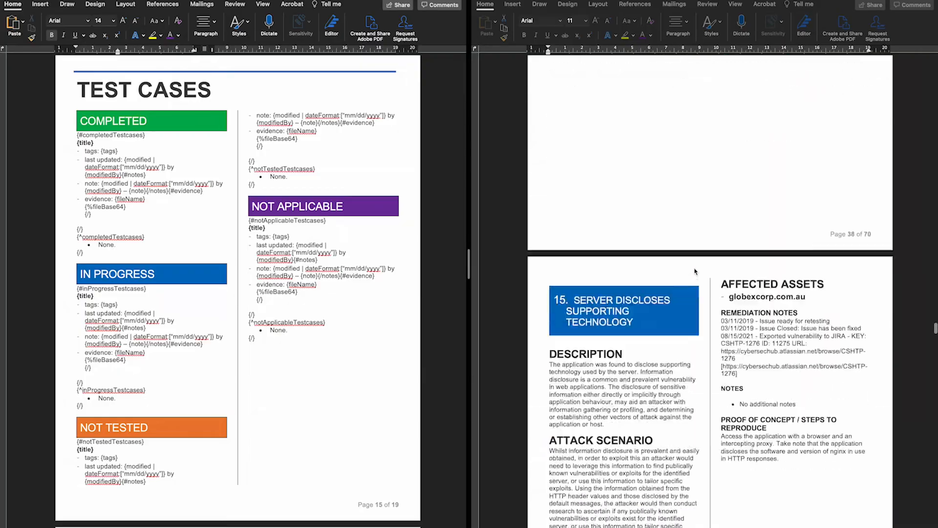
pyautogui.scroll(-20, 695, 272)
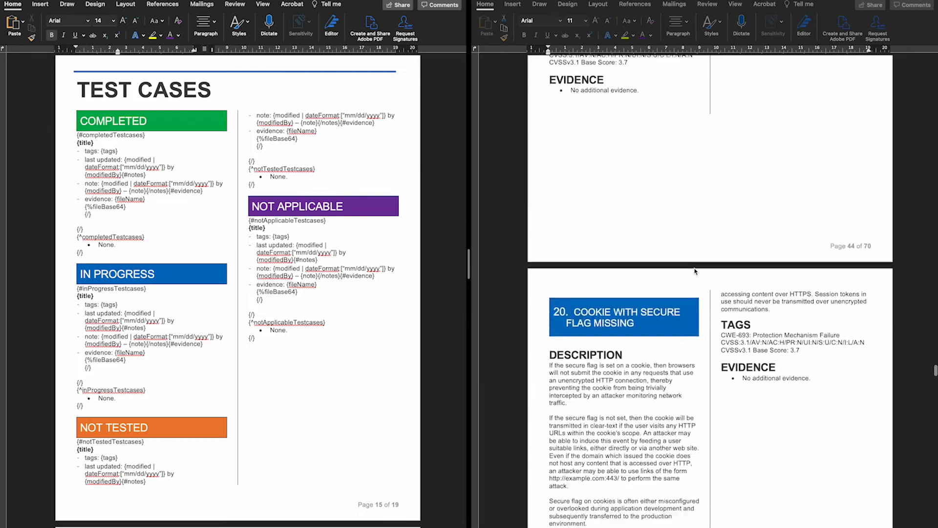
pyautogui.scroll(-20, 695, 271)
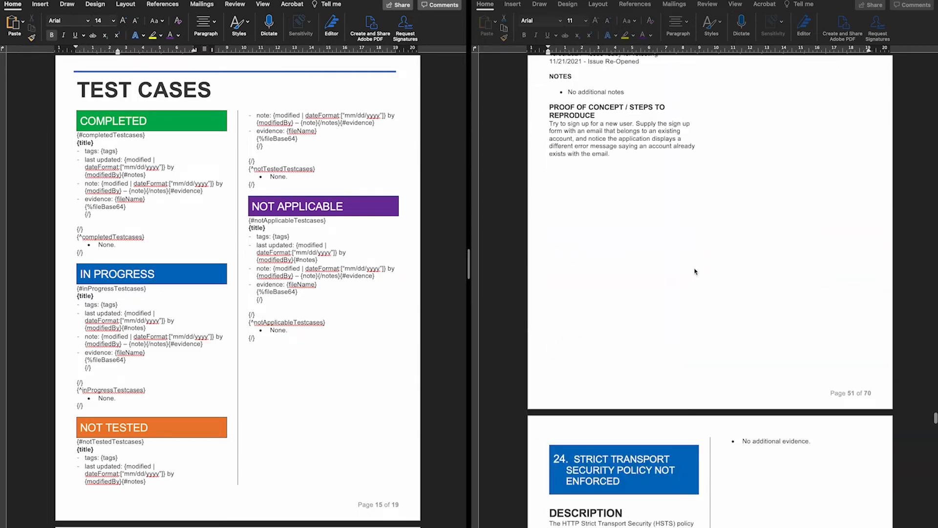
pyautogui.scroll(-20, 696, 271)
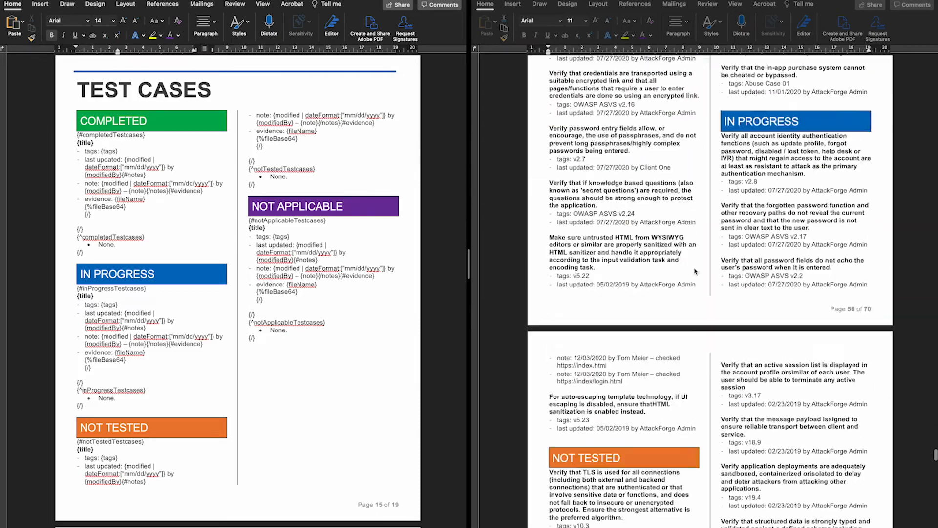
pyautogui.scroll(10, 696, 271)
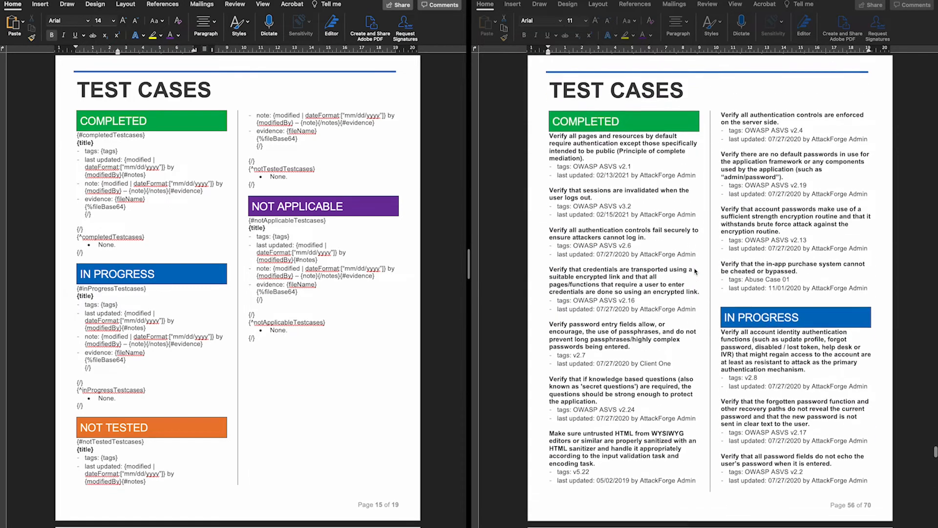
pyautogui.scroll(1, 695, 271)
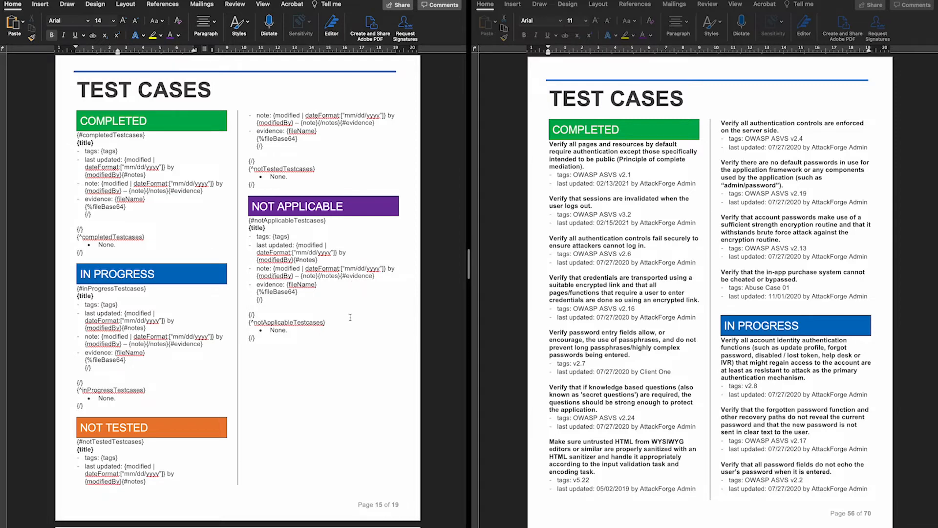
# Compare the OWASP Top 10 Mapping table in the template with the populated table in the generated report
pyautogui.scroll(-10, 350, 317)
pyautogui.scroll(-5, 638, 277)
pyautogui.scroll(-20, 637, 277)
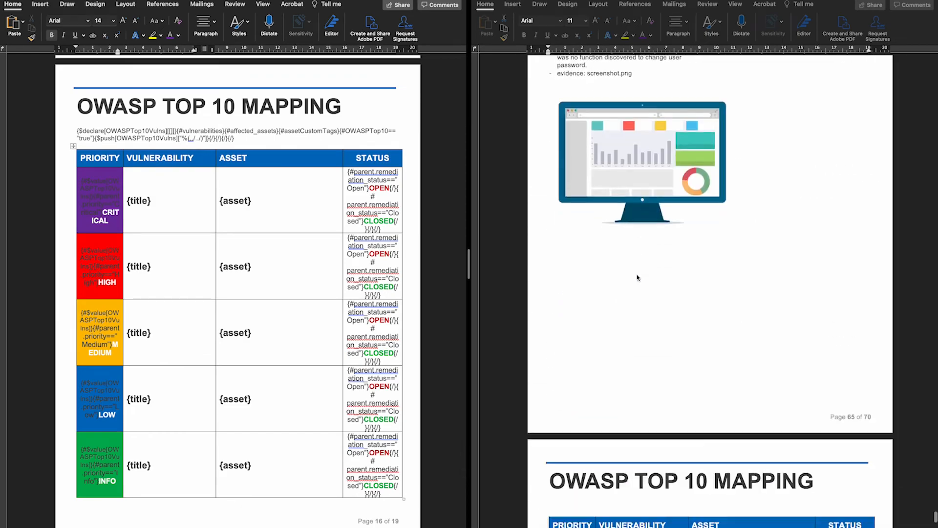
pyautogui.scroll(-8, 638, 277)
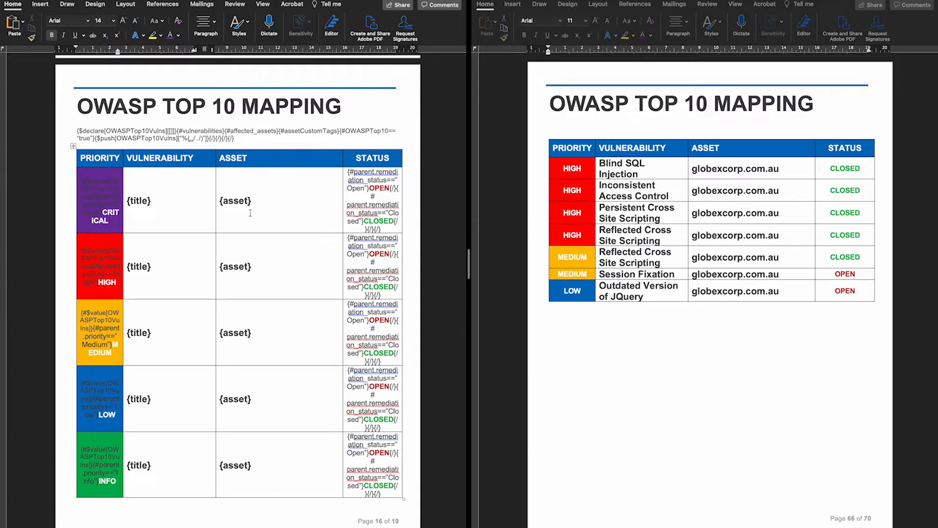
# Inspect the OWASPTop10Vulns declaration and the OWASPTop10 custom tag condition above the template's OWASP mapping table, leaving the text as is
pyautogui.moveTo(76, 131); pyautogui.dragTo(159, 133)
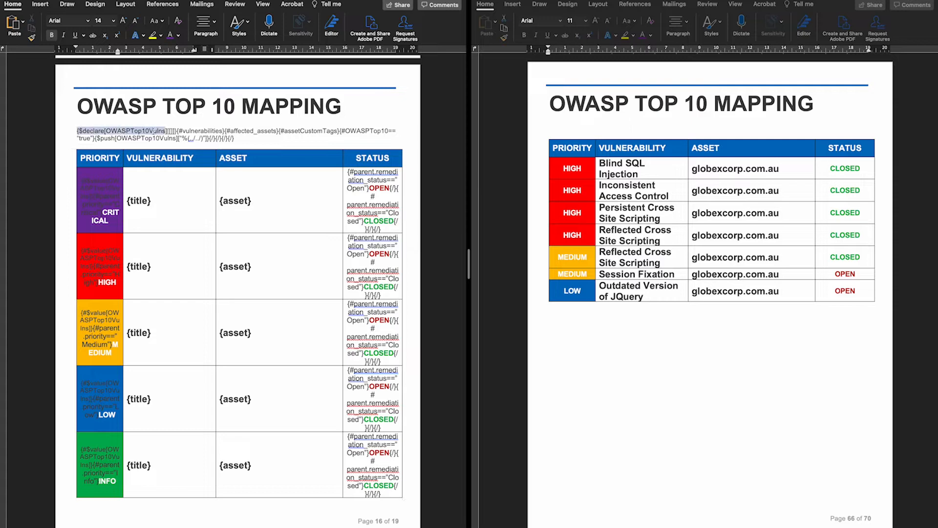
pyautogui.click(261, 132)
pyautogui.moveTo(283, 128); pyautogui.dragTo(388, 131)
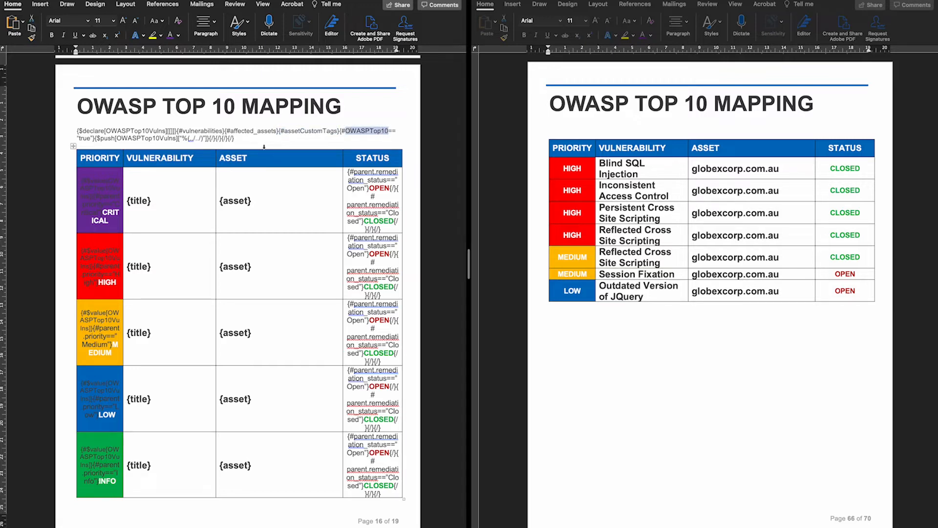
pyautogui.click(291, 194)
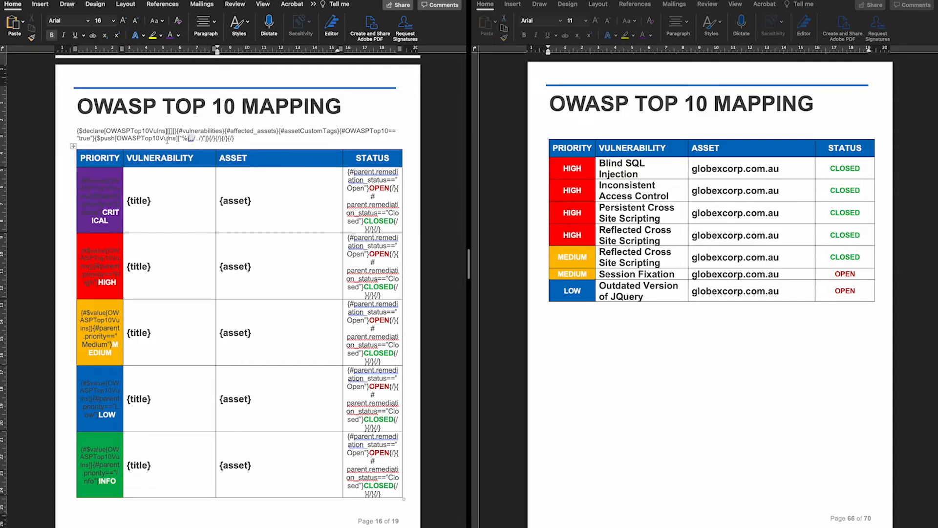
pyautogui.moveTo(106, 130); pyautogui.dragTo(165, 131)
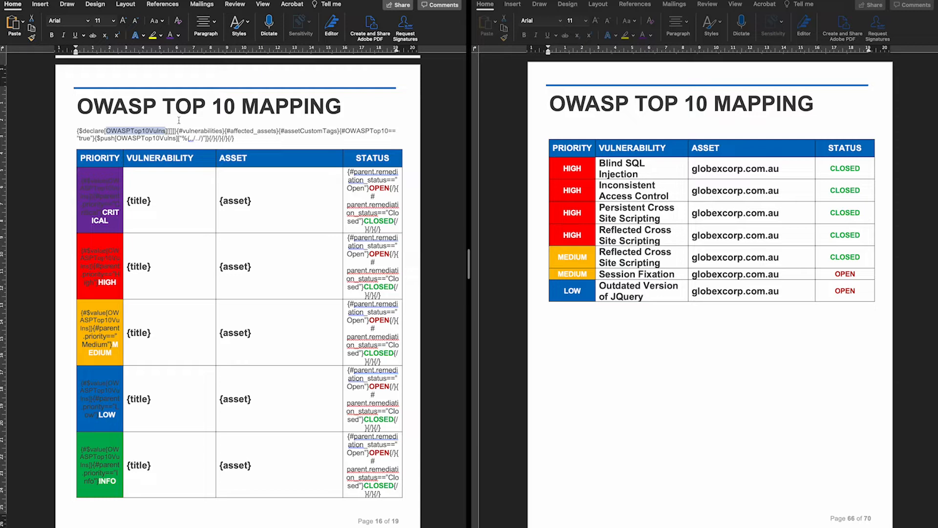
pyautogui.click(352, 138)
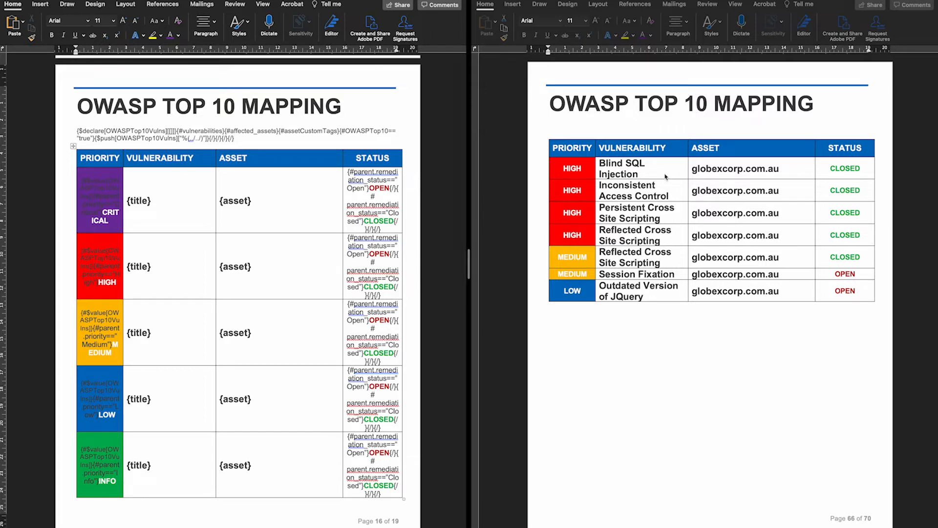
# Compare the template's Vulnerability-to-Asset Mapping loop with the corresponding list in the generated report
pyautogui.scroll(-10, 430, 243)
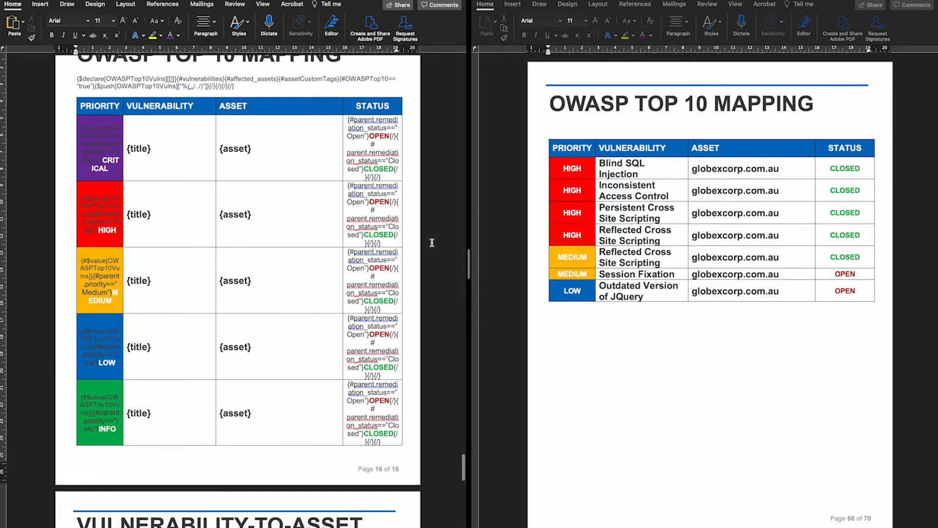
pyautogui.scroll(-10, 629, 217)
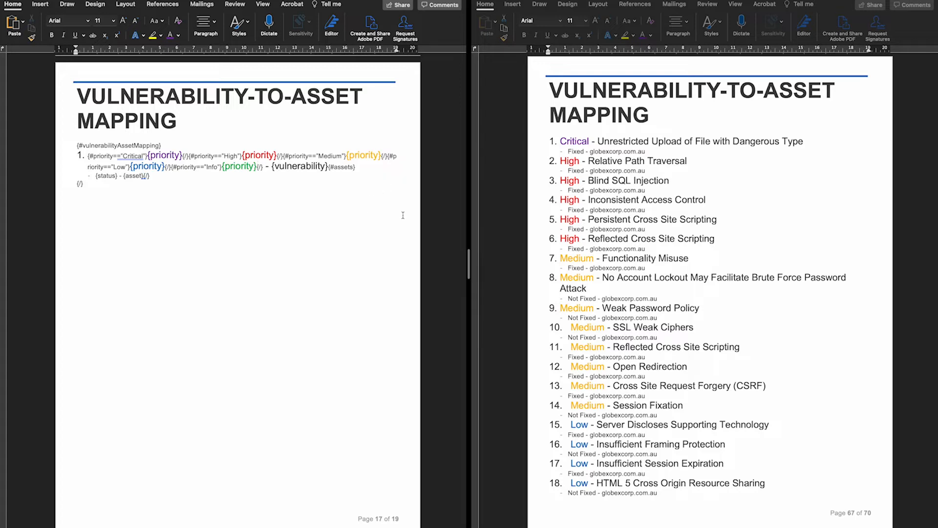
# Compare the template's Asset-to-Vulnerability Mapping loop with the corresponding asset and vulnerability list in the generated report
pyautogui.scroll(-10, 238, 293)
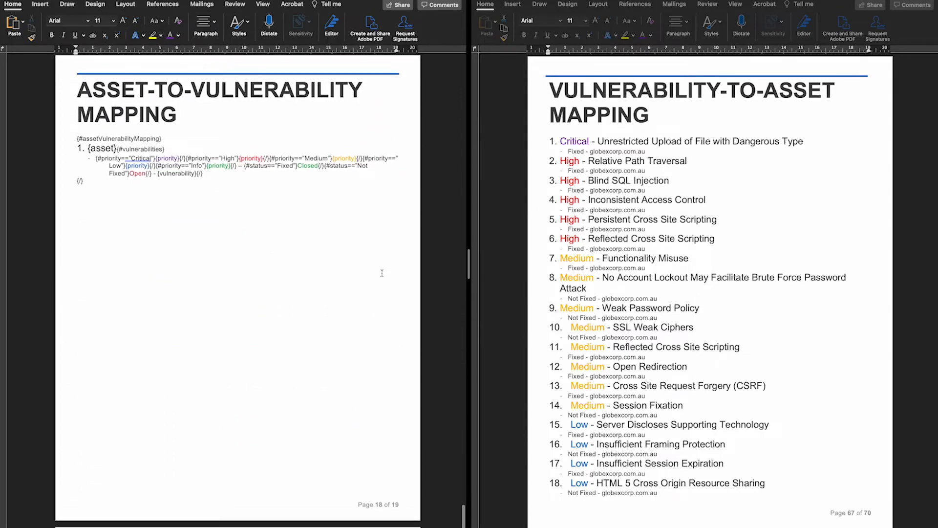
pyautogui.scroll(-15, 611, 286)
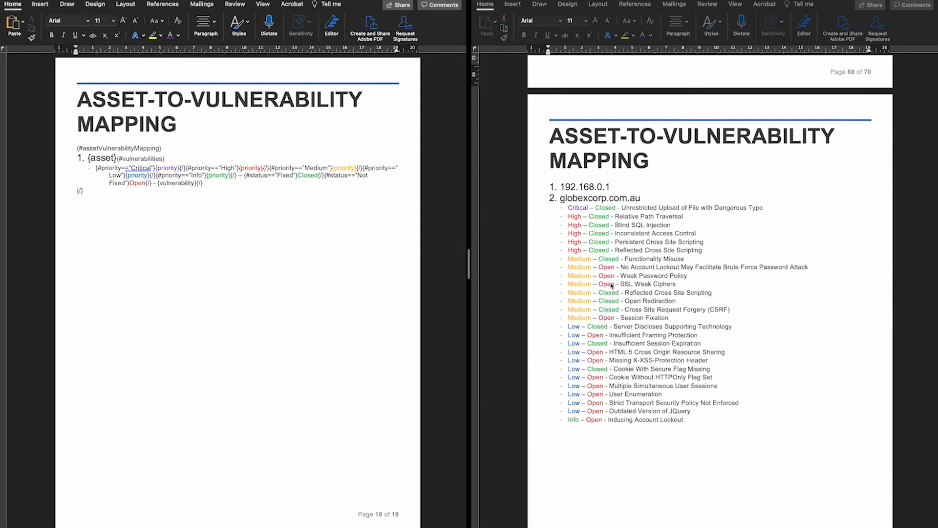
pyautogui.scroll(-1, 610, 285)
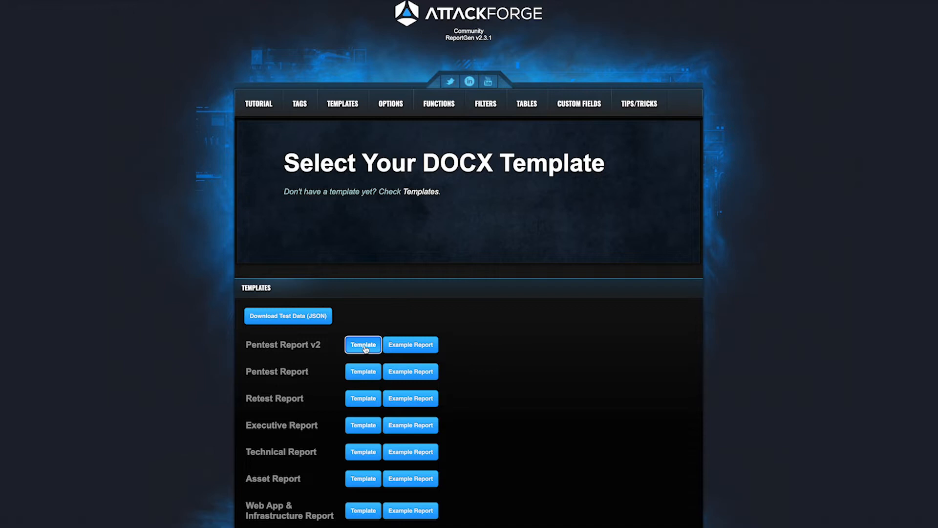
# Download the JSON test data and examine its project, custom tags, executive_summary and testing_summary sections in a text editor
pyautogui.click(306, 319)
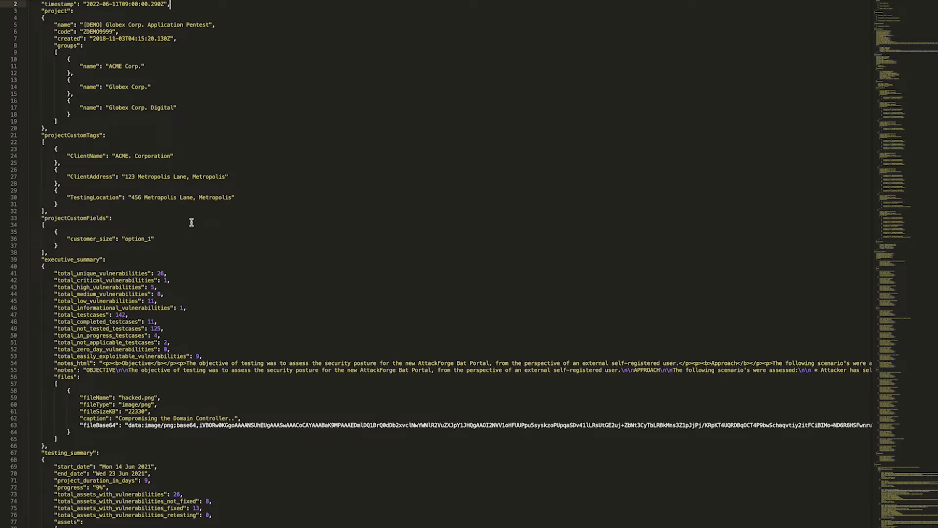
pyautogui.scroll(-4, 192, 222)
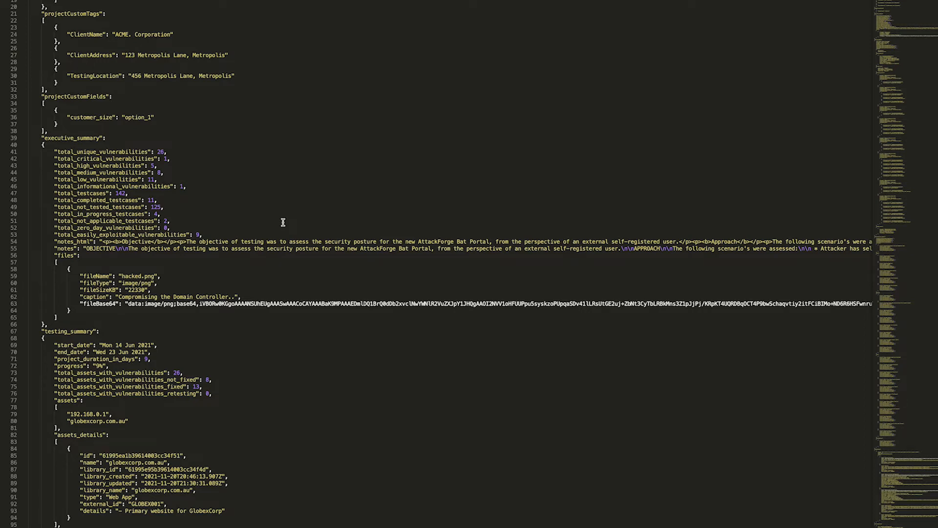
pyautogui.scroll(-10, 283, 222)
pyautogui.scroll(-3, 283, 222)
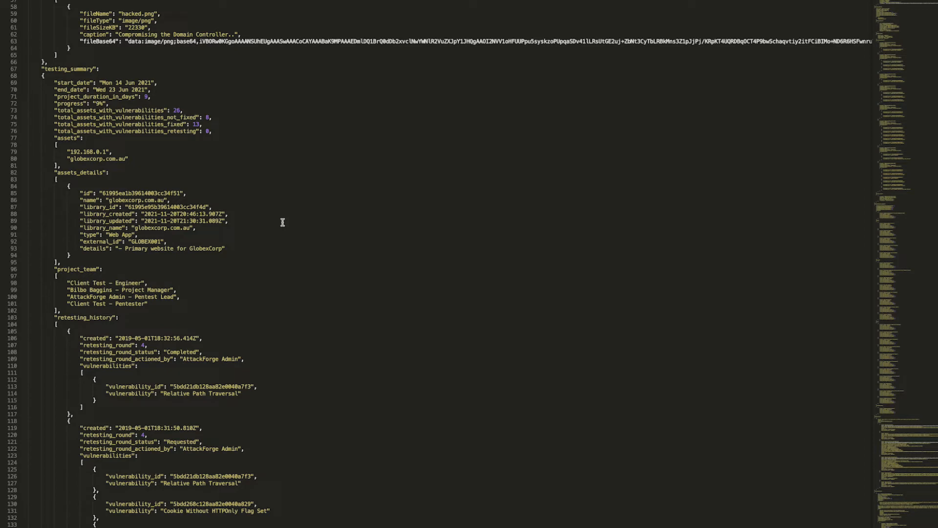
pyautogui.scroll(-10, 282, 222)
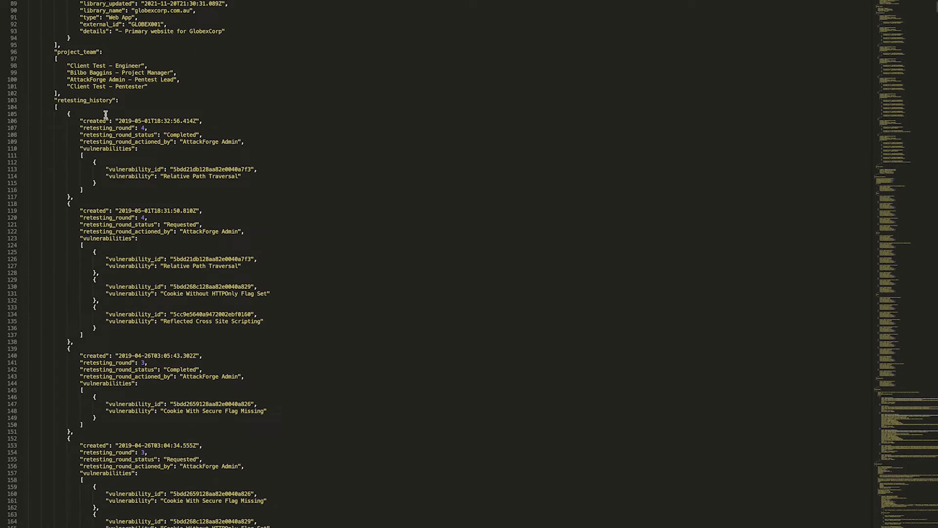
# Collapse the retesting_history, vulnerabilities_summary and attackchains sections of the JSON test data
pyautogui.click(22, 107)
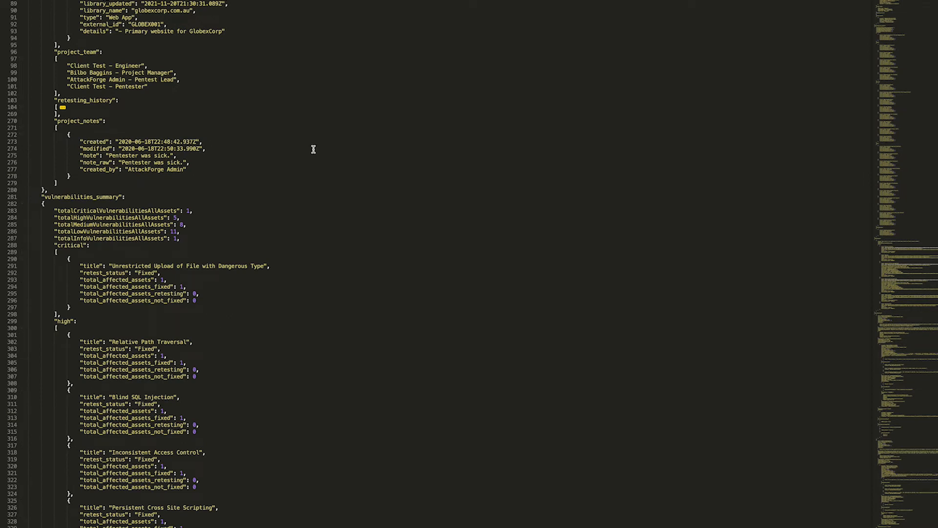
pyautogui.scroll(-2, 313, 149)
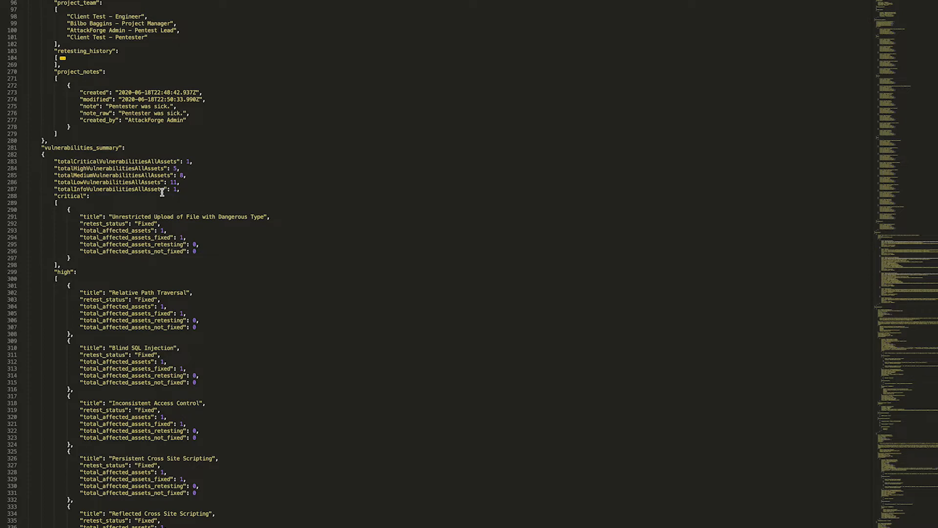
pyautogui.click(22, 154)
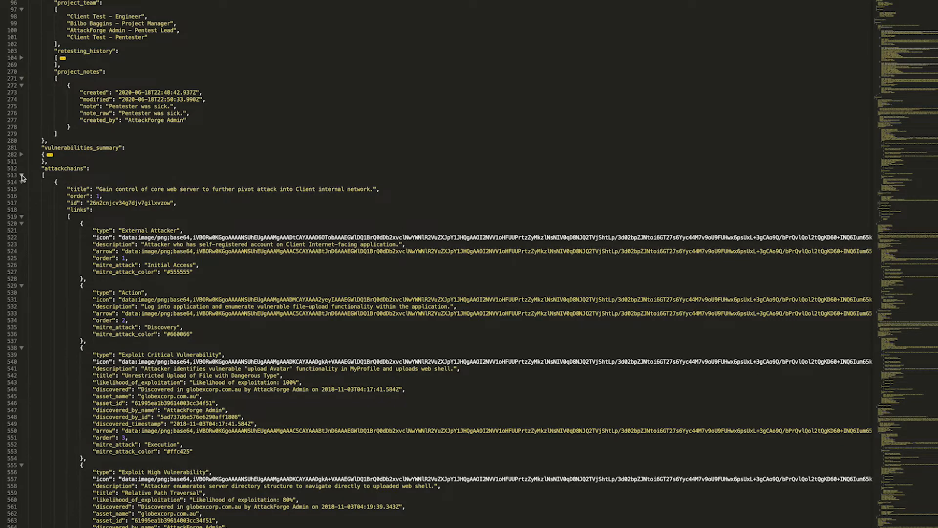
pyautogui.click(21, 175)
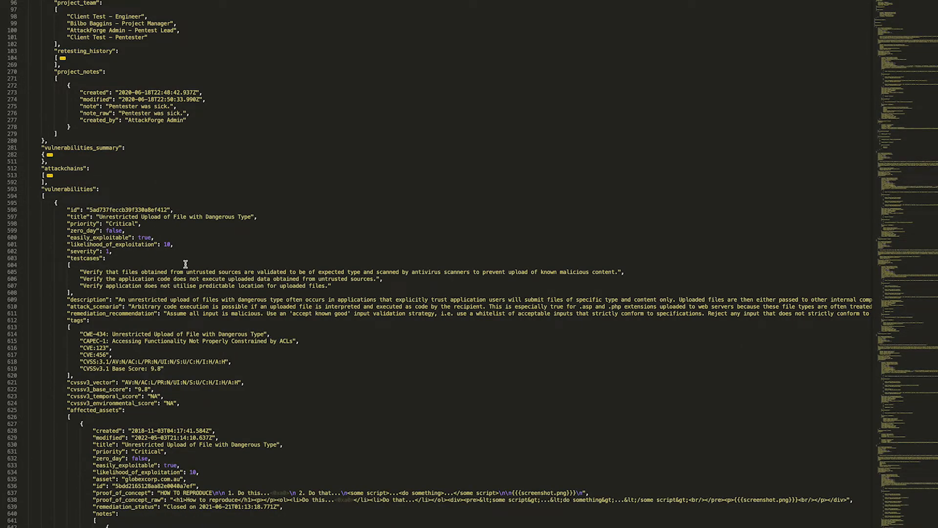
# Examine the first entry of the vulnerabilities array, from its title, priority and tags to its affected_assets notes and custom fields
pyautogui.scroll(-2, 186, 264)
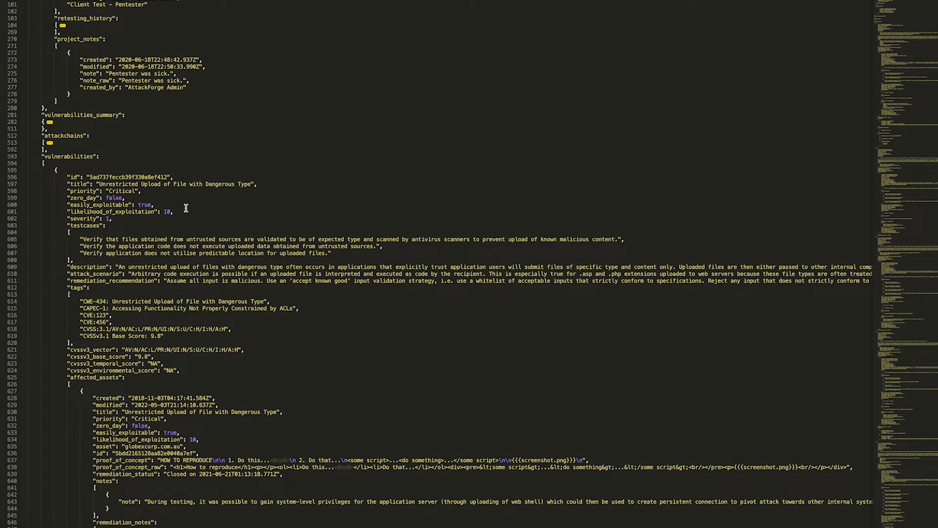
pyautogui.scroll(-1, 185, 209)
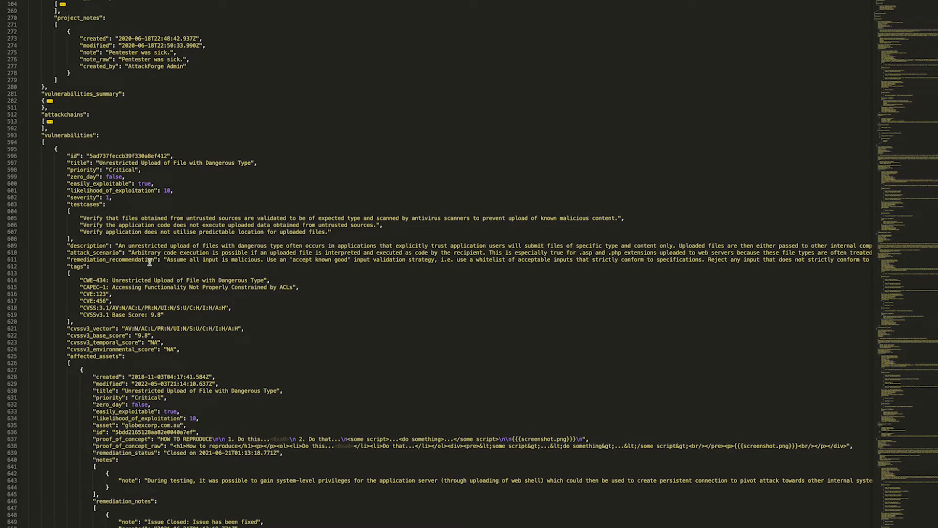
pyautogui.scroll(-4, 149, 262)
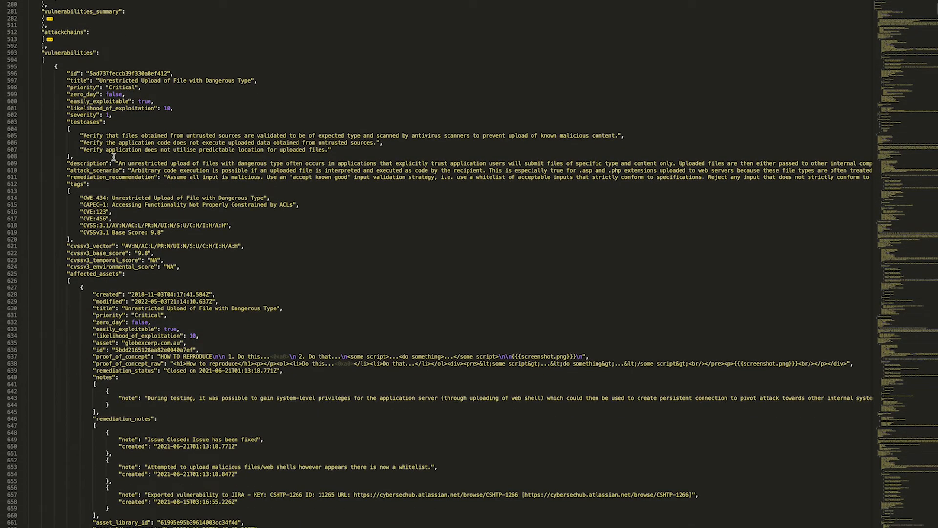
pyautogui.scroll(-3, 126, 142)
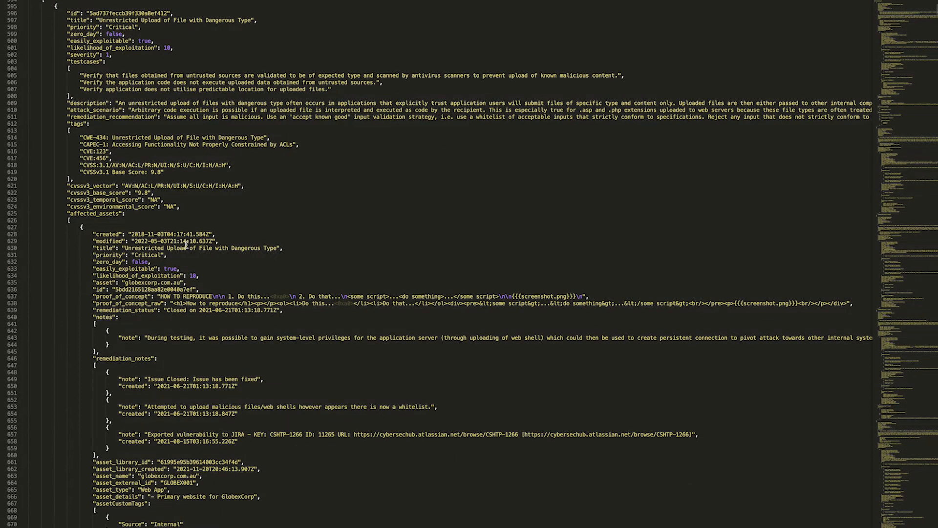
pyautogui.scroll(-2, 186, 244)
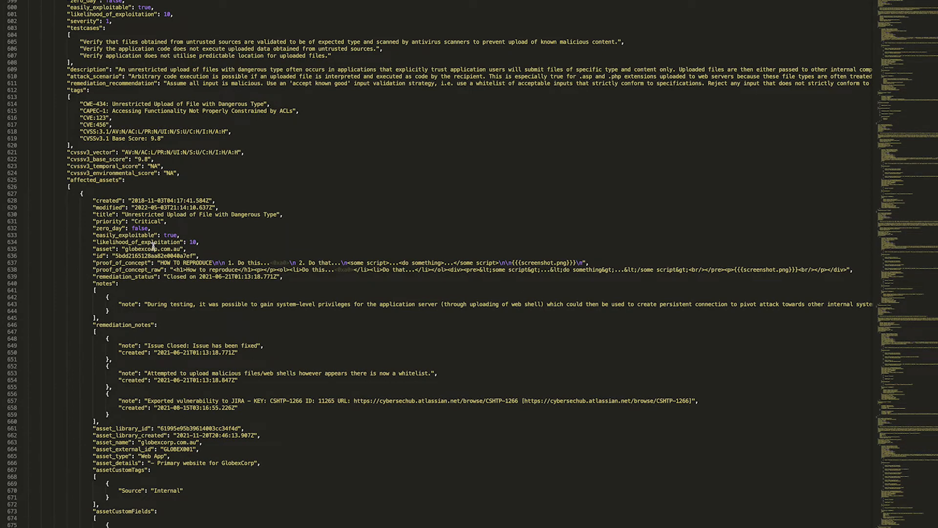
pyautogui.scroll(-1, 152, 247)
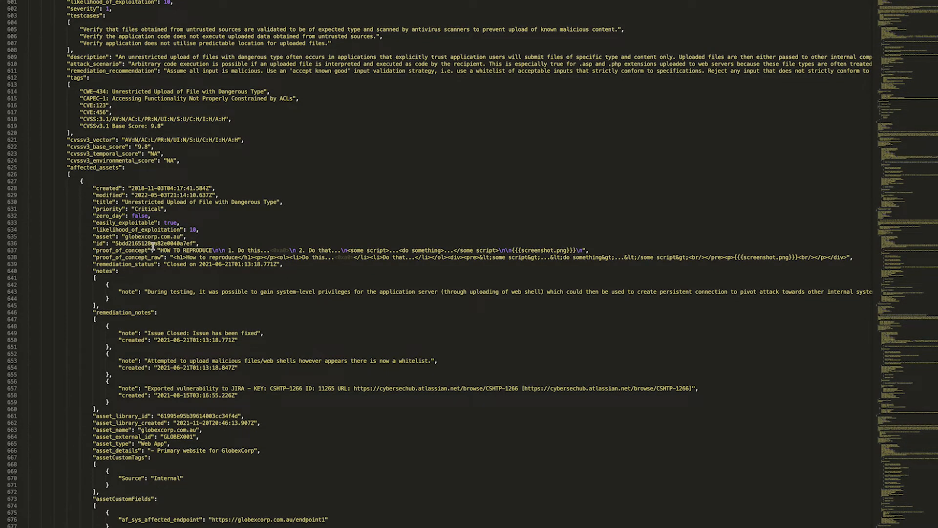
pyautogui.scroll(-1, 152, 247)
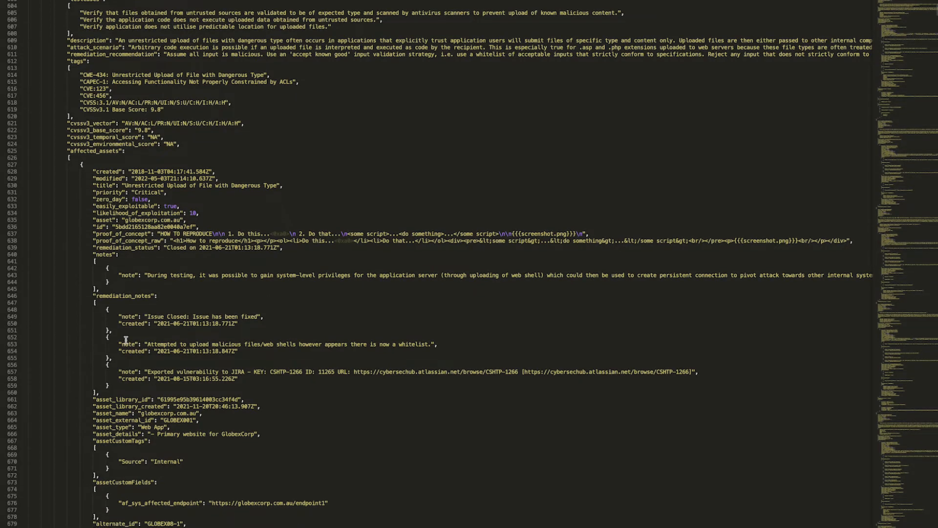
pyautogui.scroll(-2, 158, 313)
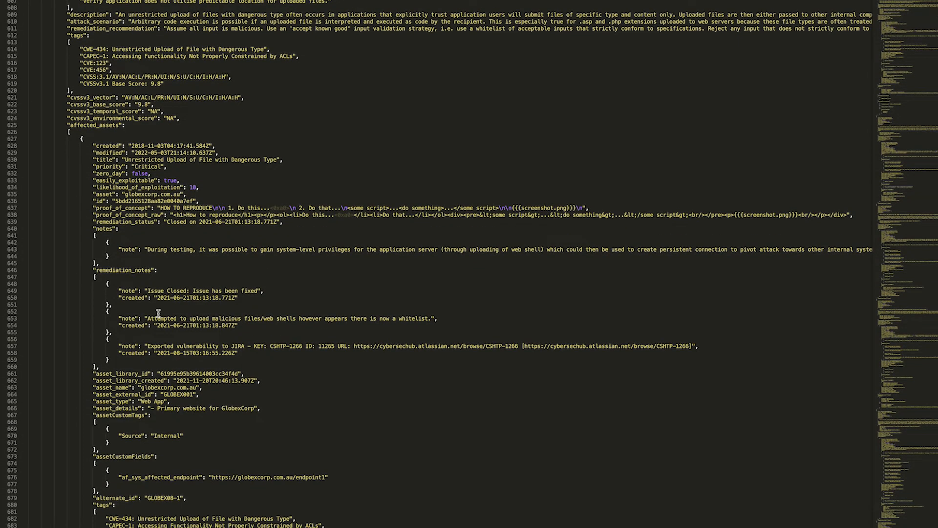
# Collapse the vulnerabilities, testcases, vulnerability_to_asset_mapping and asset_to_vulnerability_mapping arrays in the JSON test data
pyautogui.scroll(10, 115, 191)
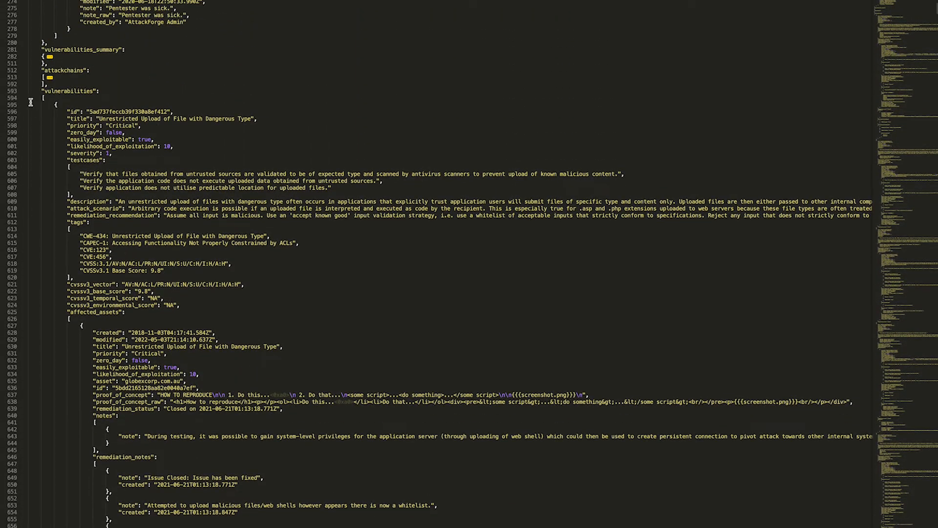
pyautogui.click(30, 100)
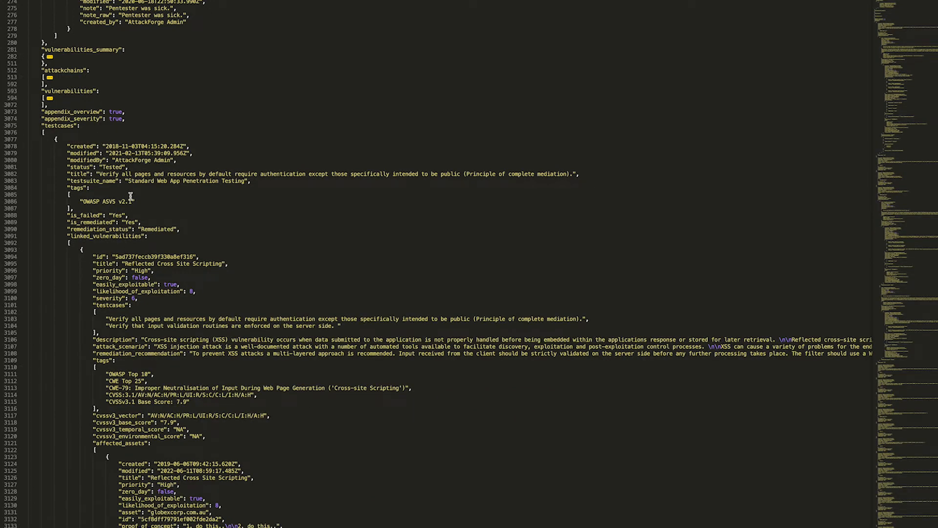
pyautogui.scroll(-1, 130, 195)
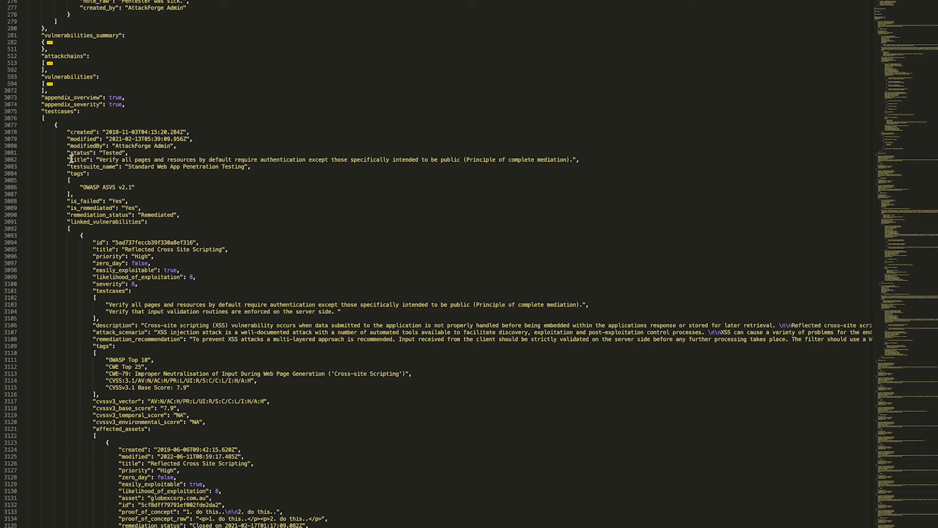
pyautogui.click(21, 119)
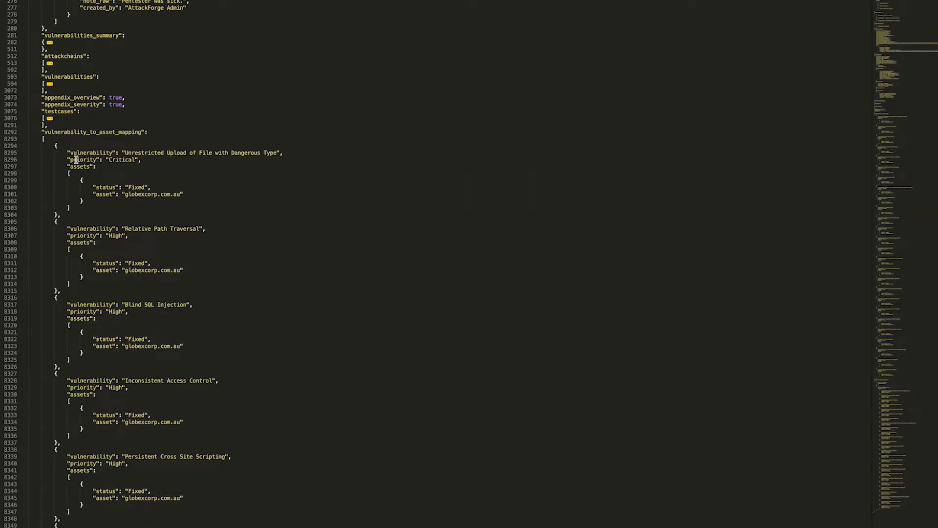
pyautogui.click(21, 139)
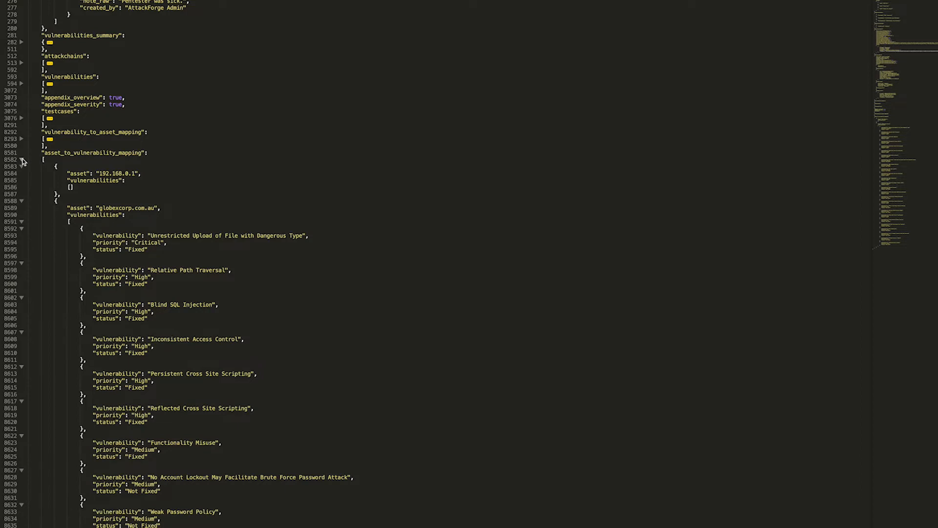
pyautogui.click(21, 160)
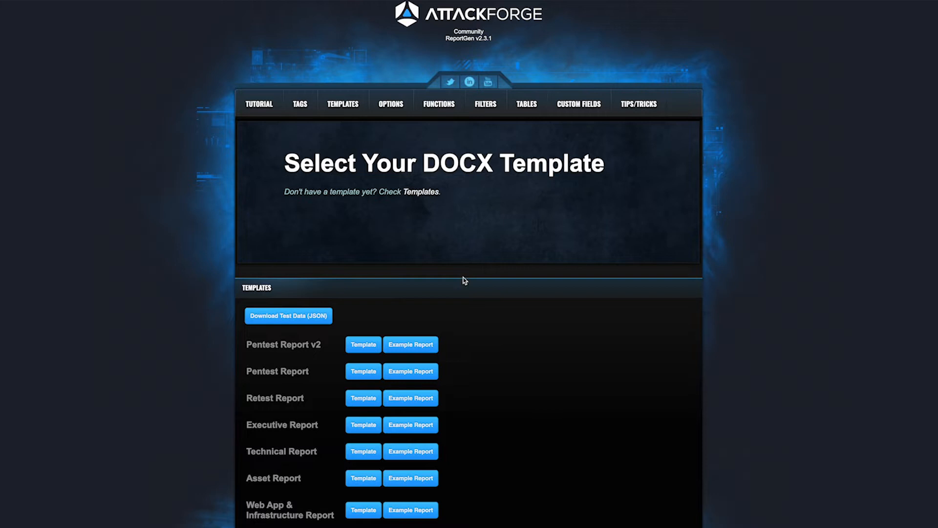
# Load af-pentest-report-v2-template.docx from the Desktop folder as the DOCX template in ReportGen
pyautogui.click(437, 168)
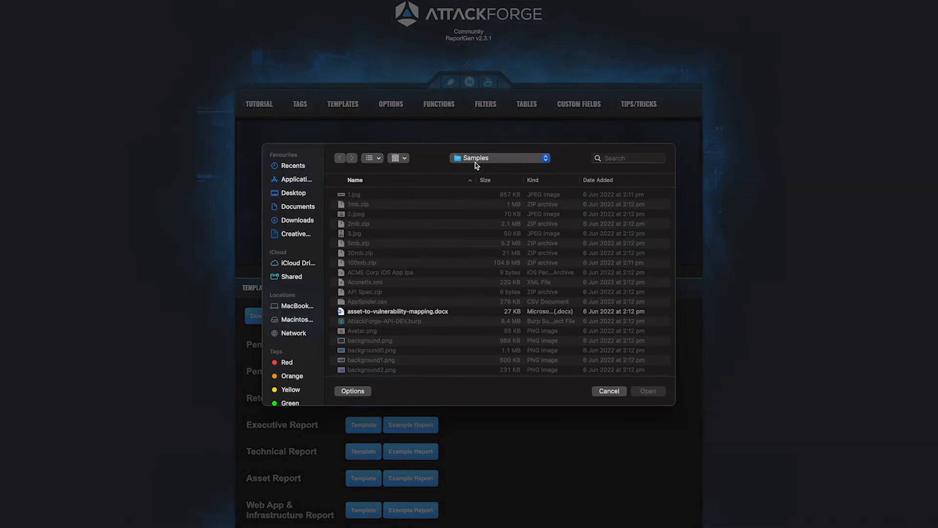
pyautogui.click(490, 161)
pyautogui.click(490, 172)
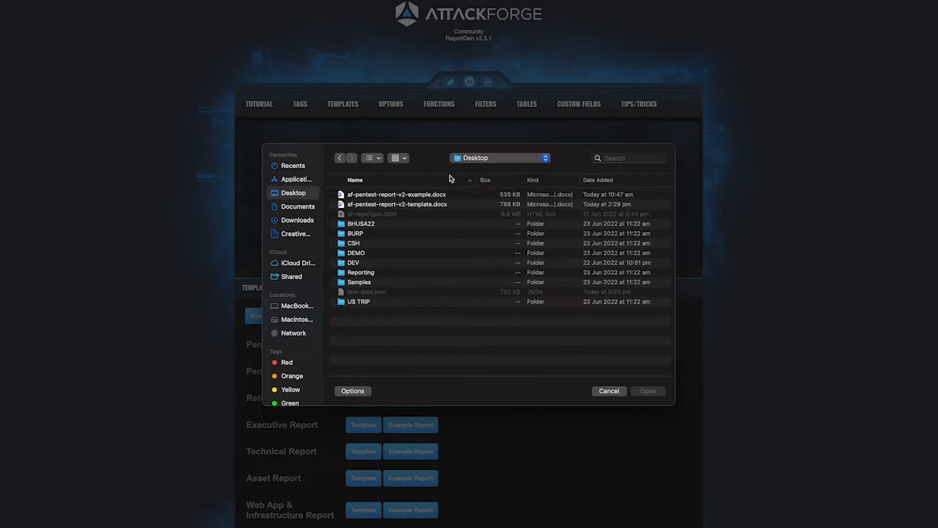
pyautogui.click(419, 205)
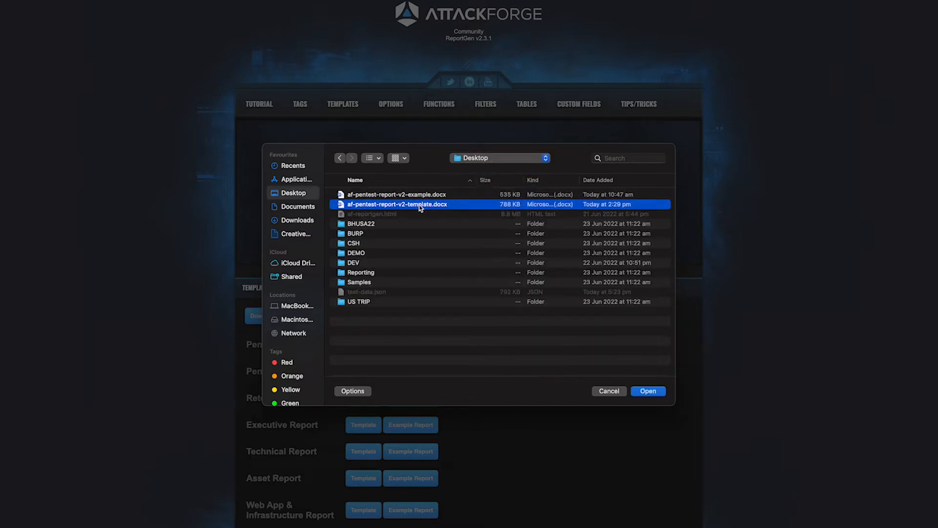
pyautogui.click(646, 392)
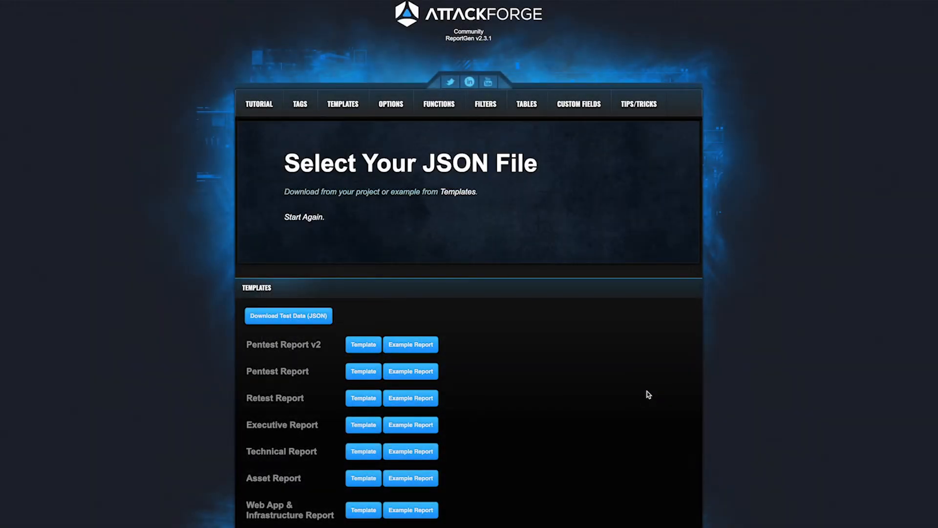
# Load test-data.json from the Desktop folder as the JSON file to generate the report
pyautogui.click(431, 174)
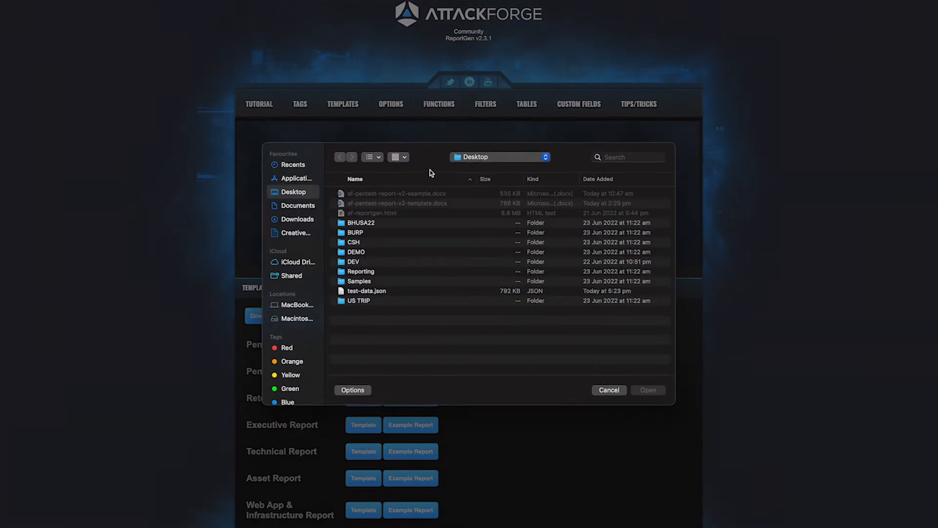
pyautogui.click(385, 292)
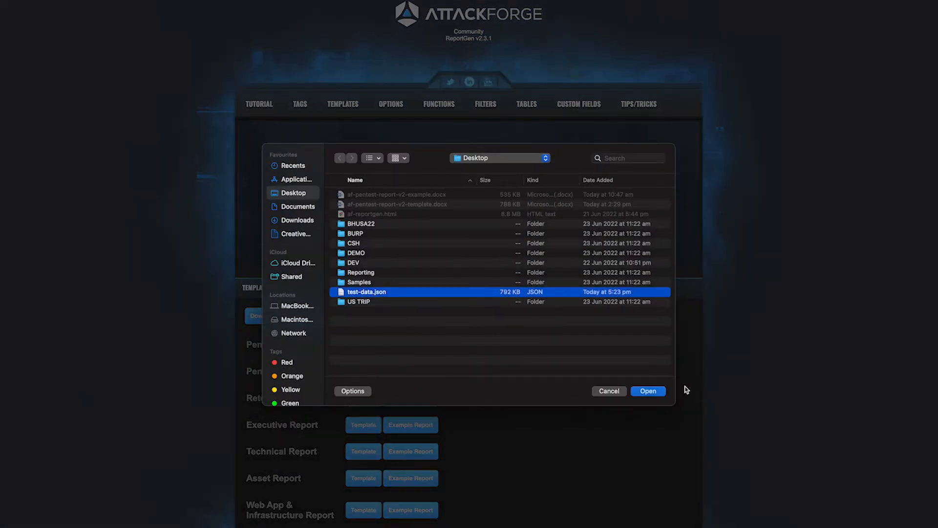
pyautogui.click(654, 391)
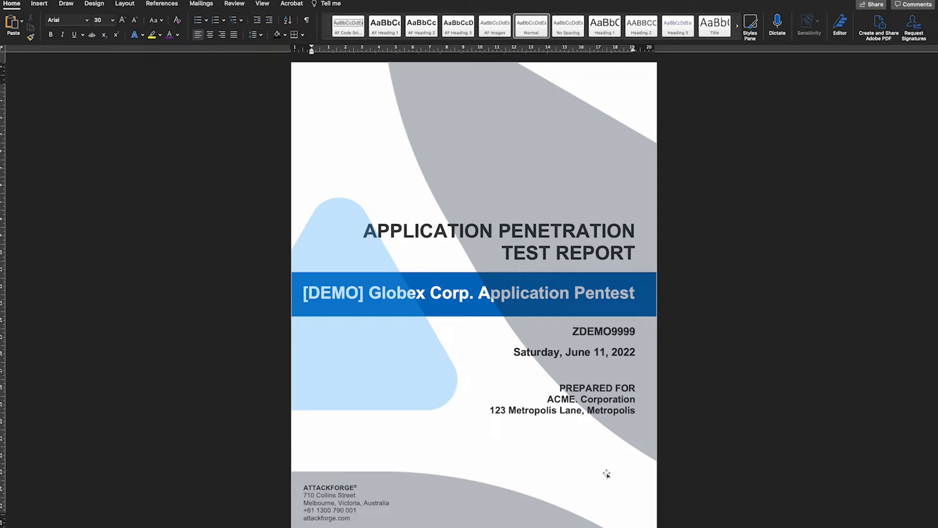
# Review the cover page and the full table of contents of the generated penetration test report in Word
pyautogui.scroll(-10, 607, 473)
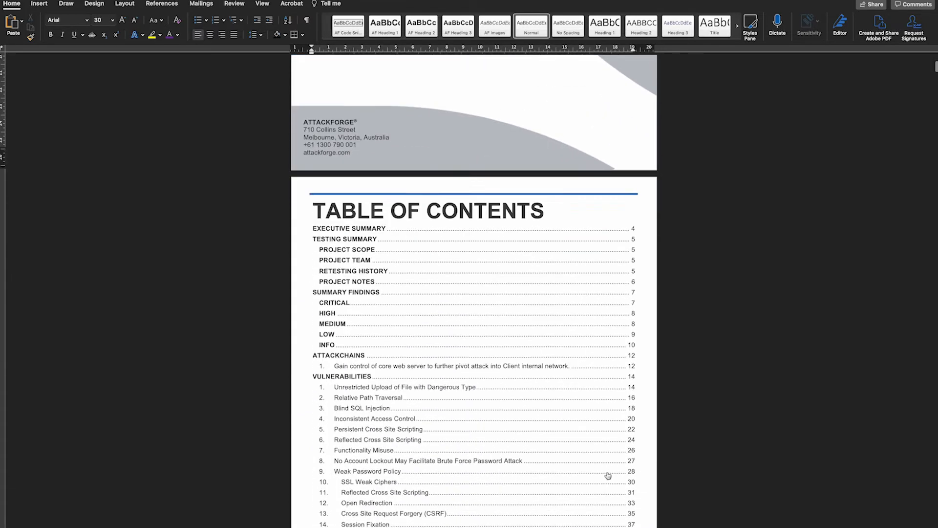
pyautogui.scroll(-5, 606, 475)
pyautogui.scroll(3, 606, 476)
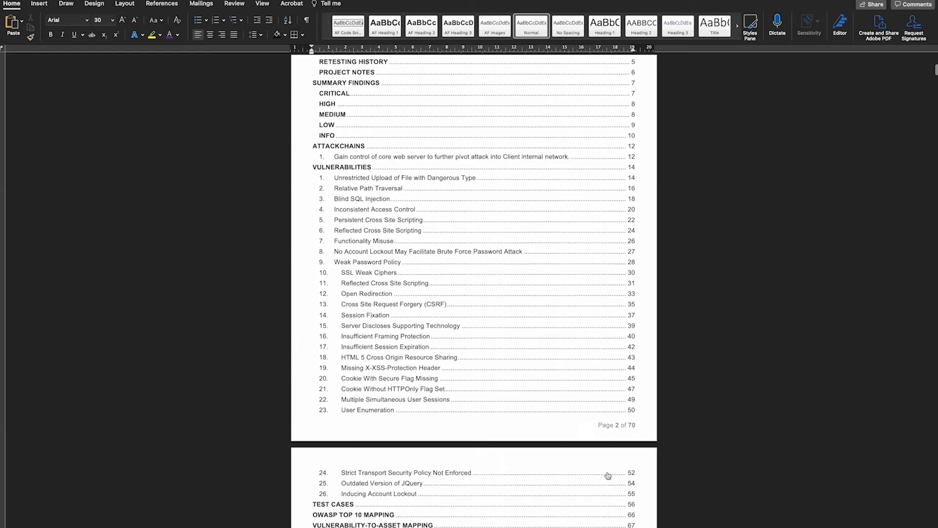
pyautogui.scroll(-10, 505, 369)
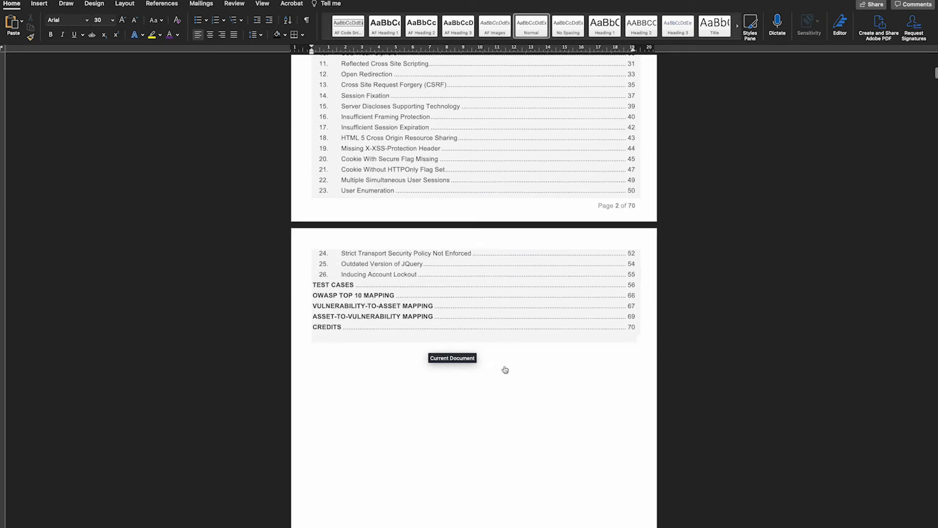
# Review the generated report from the executive summary through the testing summary, project scope, retesting history, project notes and summary findings onward
pyautogui.scroll(-10, 503, 367)
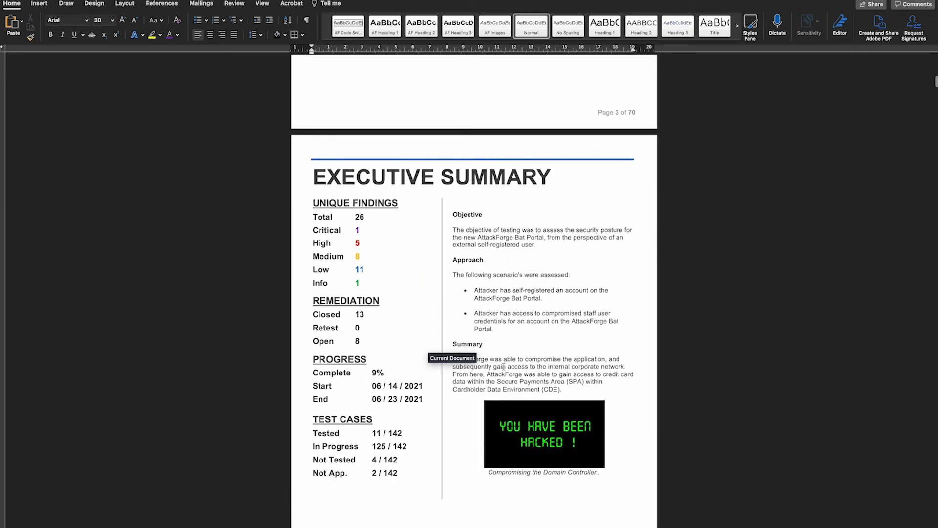
pyautogui.scroll(-12, 503, 367)
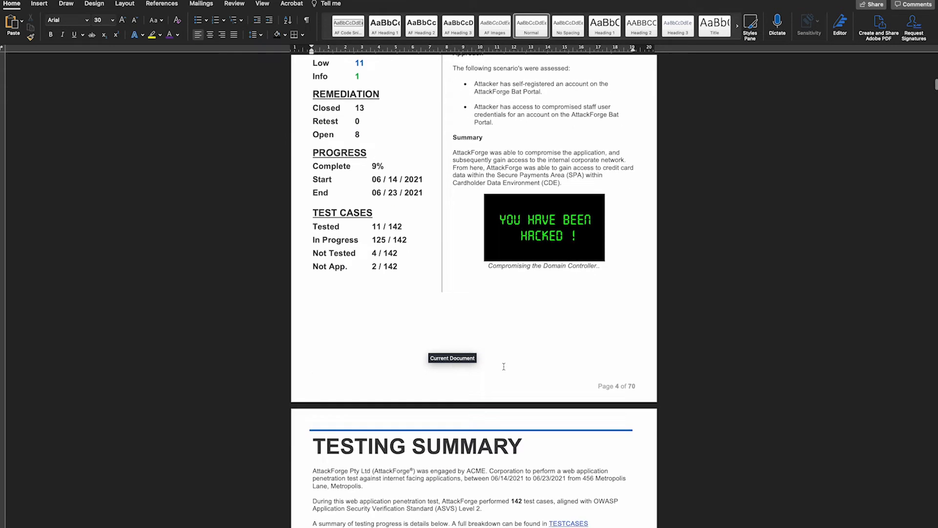
pyautogui.scroll(-3, 503, 366)
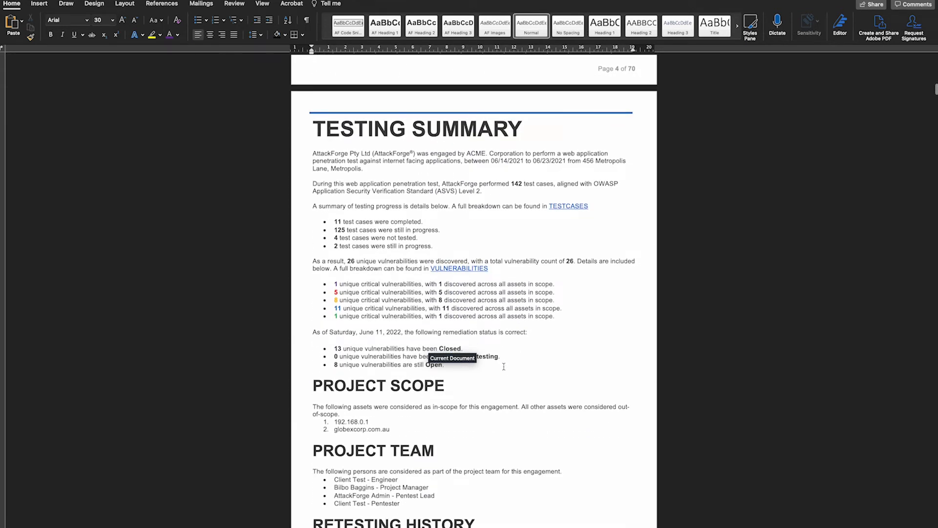
pyautogui.scroll(-5, 504, 366)
pyautogui.scroll(-5, 504, 367)
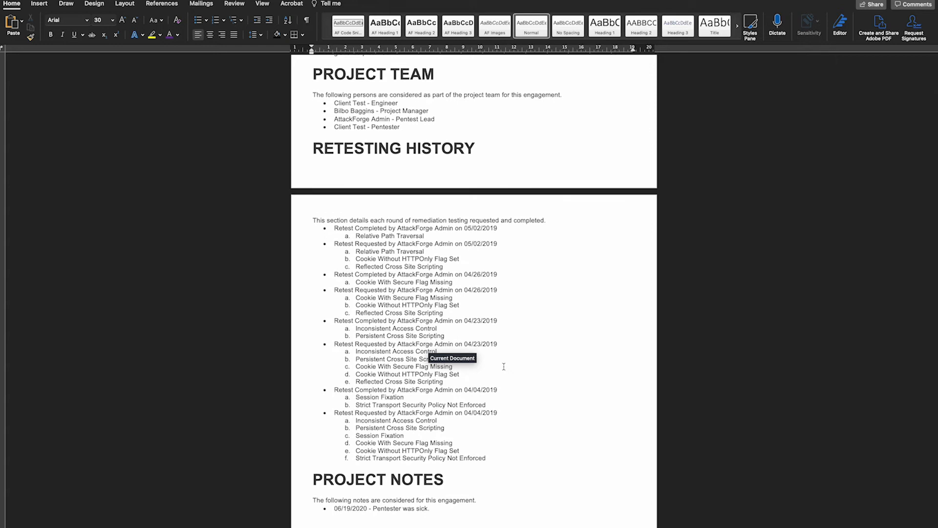
pyautogui.scroll(-13, 504, 367)
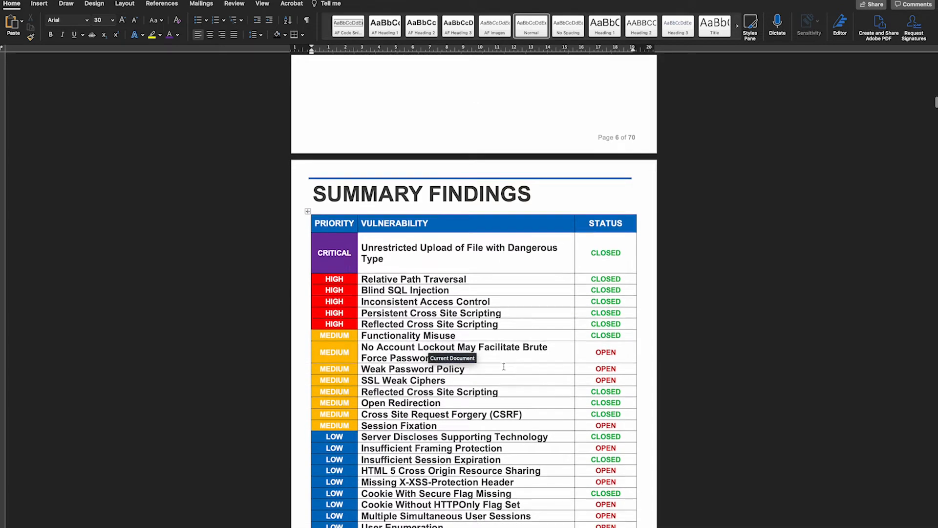
pyautogui.scroll(-7, 504, 366)
pyautogui.scroll(-20, 504, 366)
pyautogui.scroll(-20, 504, 366)
pyautogui.scroll(-16, 503, 367)
pyautogui.scroll(-5, 504, 366)
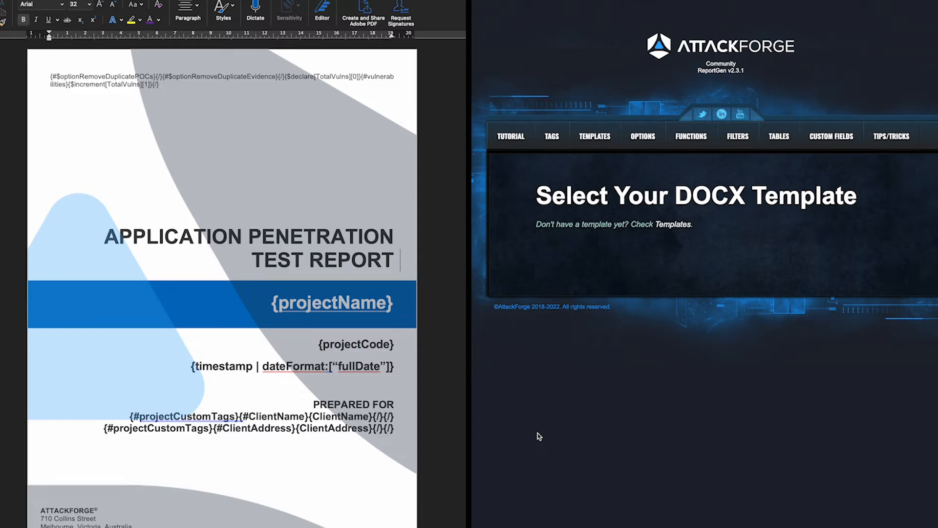
# Replace the background artwork on the report template's cover page with the copied bat logo
pyautogui.click(284, 168)
pyautogui.press('Delete')
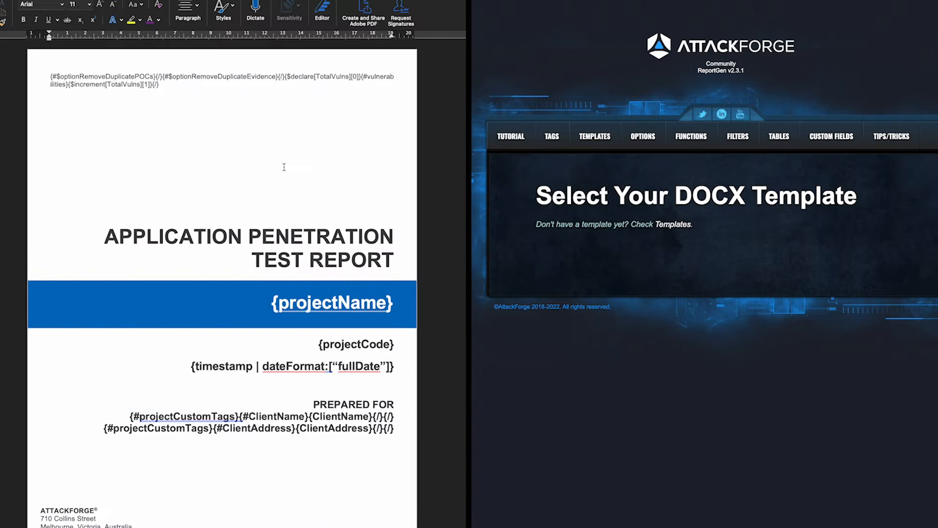
pyautogui.press('super+v')
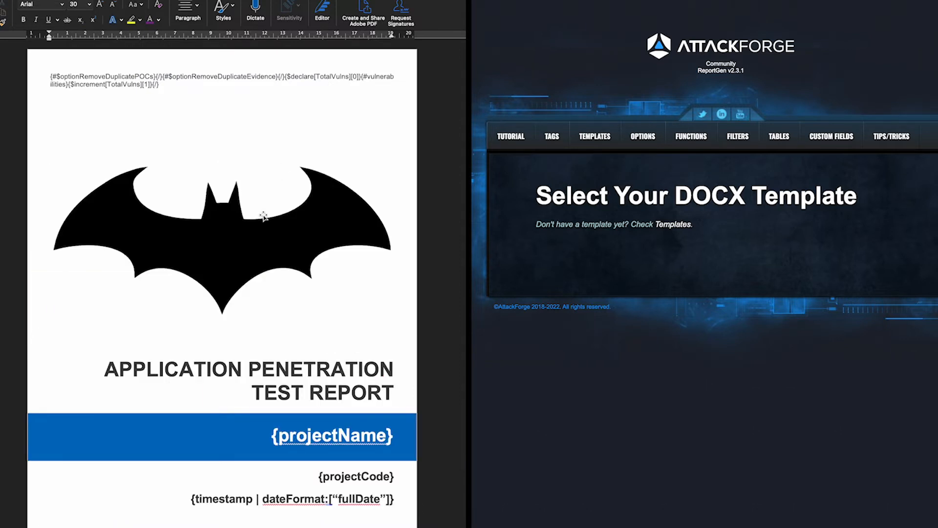
# Shrink the bat logo to about half its width and remove the surplus blank lines above it on the cover page
pyautogui.moveTo(394, 317); pyautogui.dragTo(198, 242)
pyautogui.click(147, 149)
pyautogui.press('BackSpace')
pyautogui.press('BackSpace')
pyautogui.press('BackSpace')
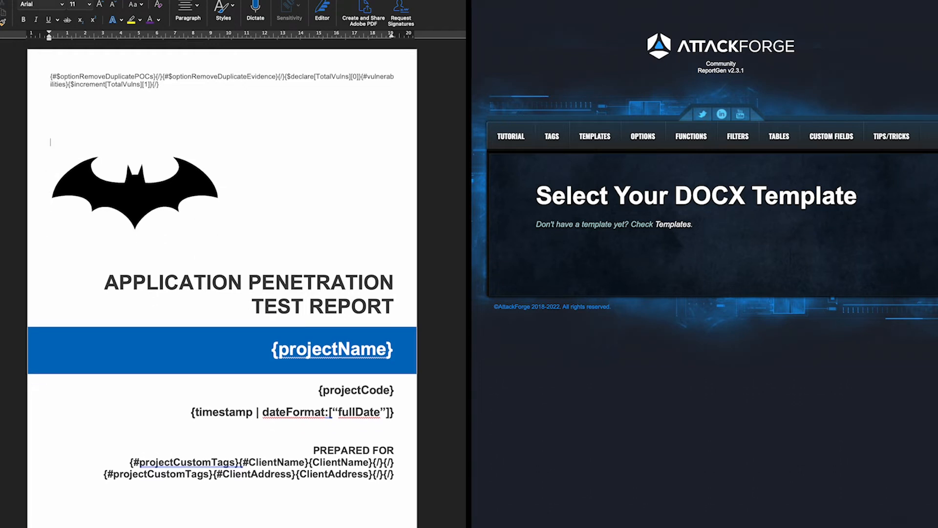
pyautogui.click(175, 175)
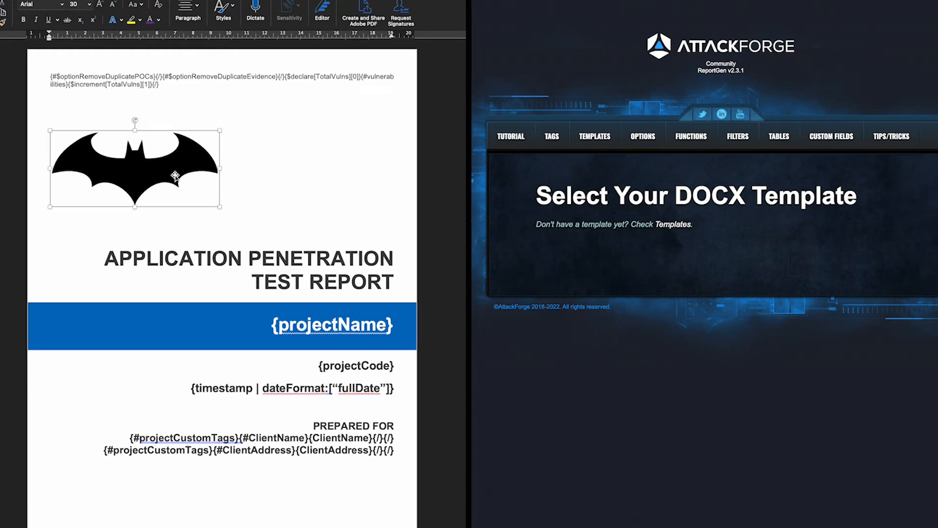
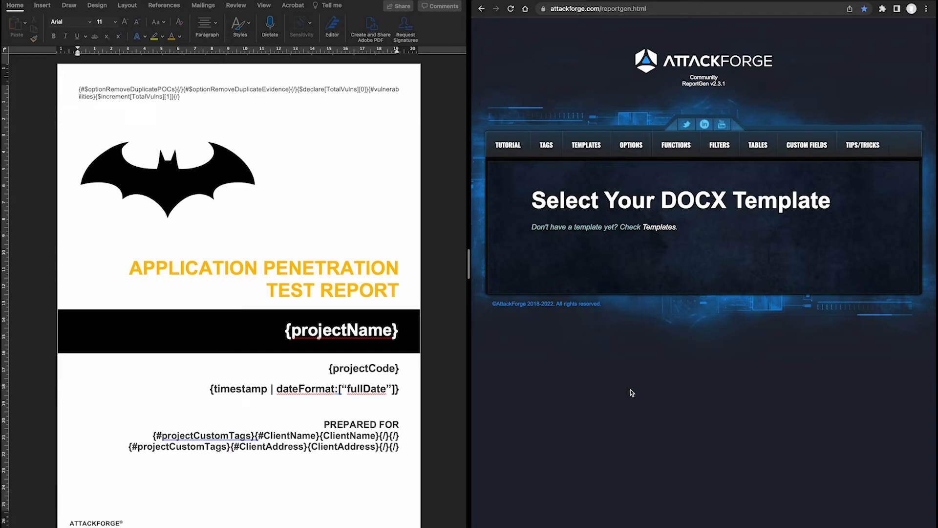
# Open ReportGen's template tags documentation and examine the {data} and {projectName} tag descriptions
pyautogui.click(547, 145)
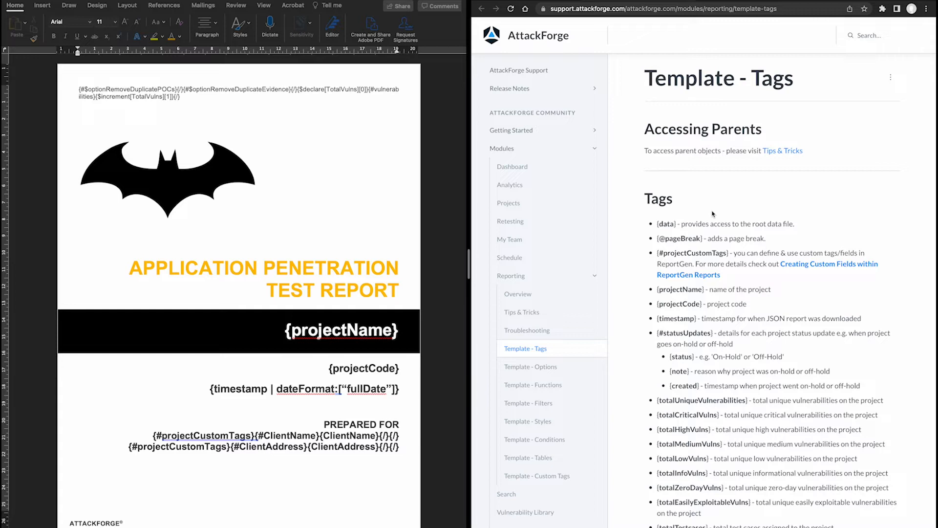
pyautogui.scroll(-1, 713, 214)
pyautogui.moveTo(657, 209); pyautogui.dragTo(676, 207)
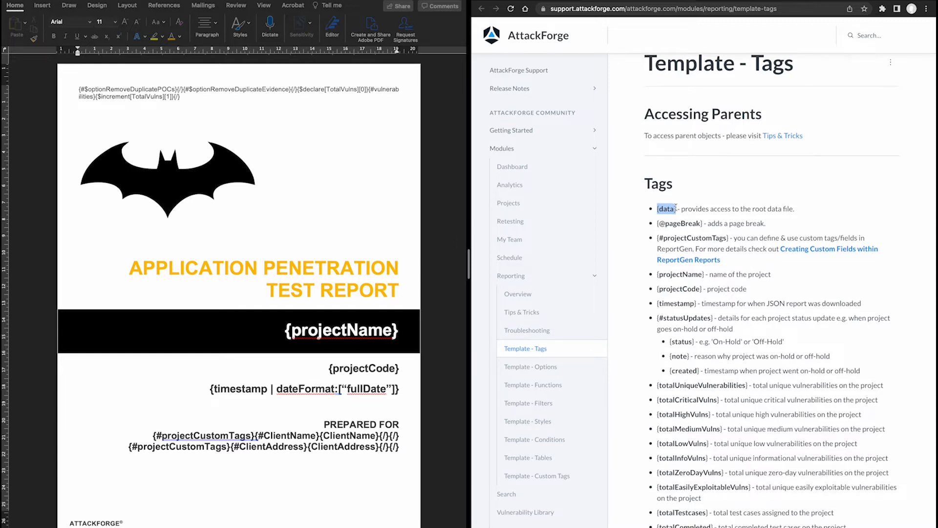
pyautogui.scroll(-3, 667, 230)
pyautogui.moveTo(657, 231); pyautogui.dragTo(775, 234)
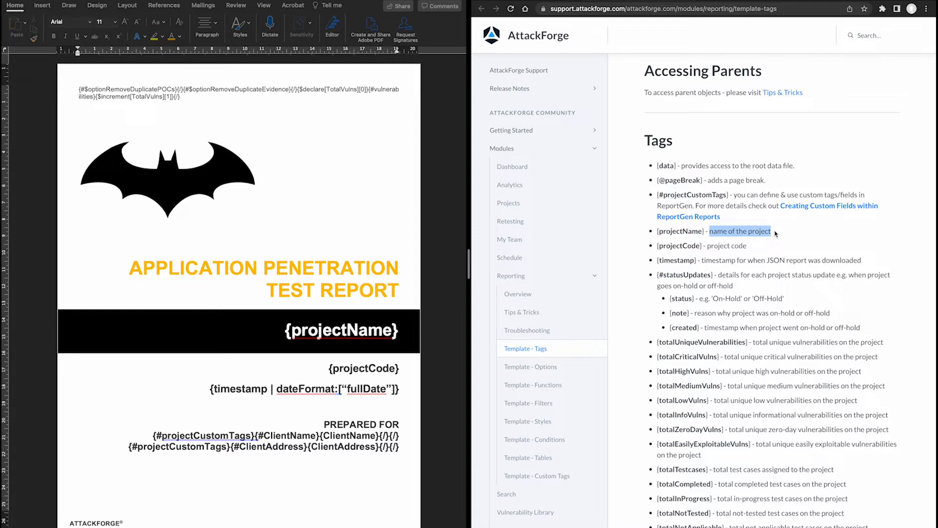
# Compare the {projectName} and {projectCode} tags on the template's cover page with their descriptions in the tags documentation
pyautogui.click(289, 333)
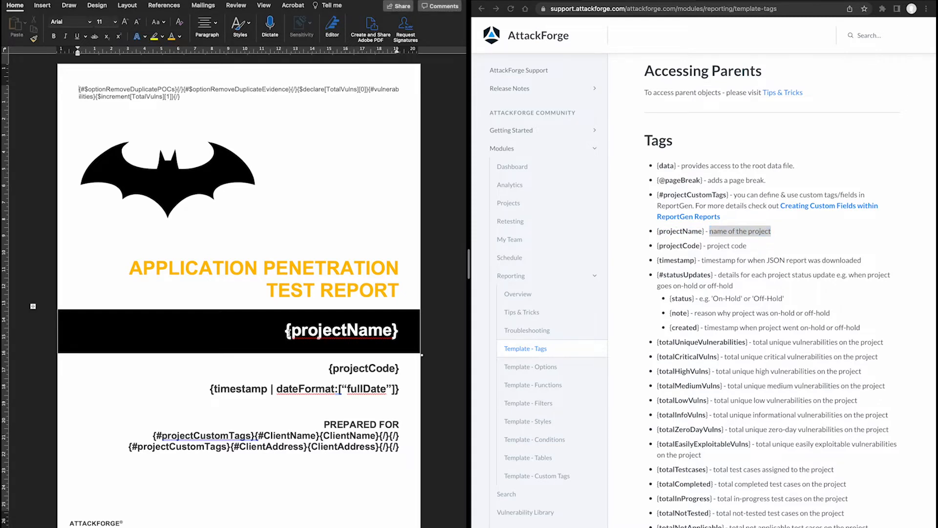
pyautogui.moveTo(286, 332); pyautogui.dragTo(398, 332)
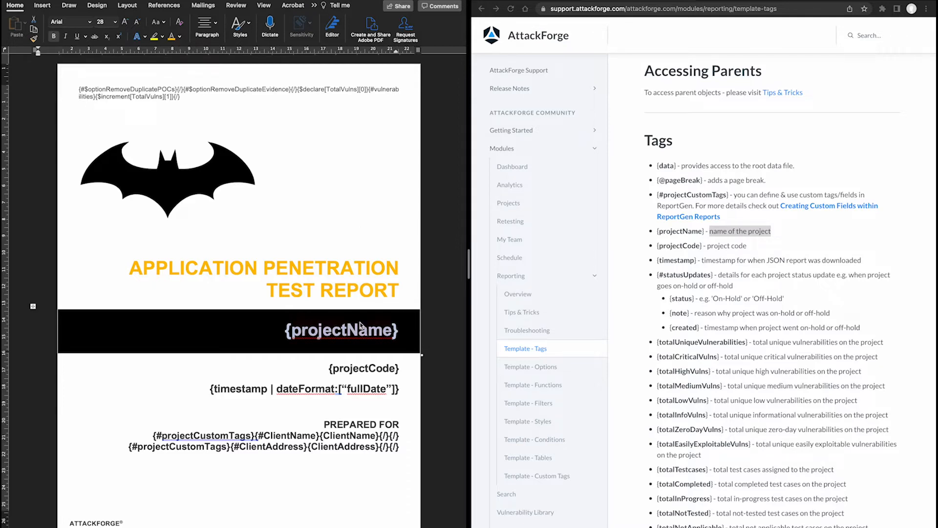
pyautogui.click(712, 231)
pyautogui.moveTo(709, 230); pyautogui.dragTo(775, 232)
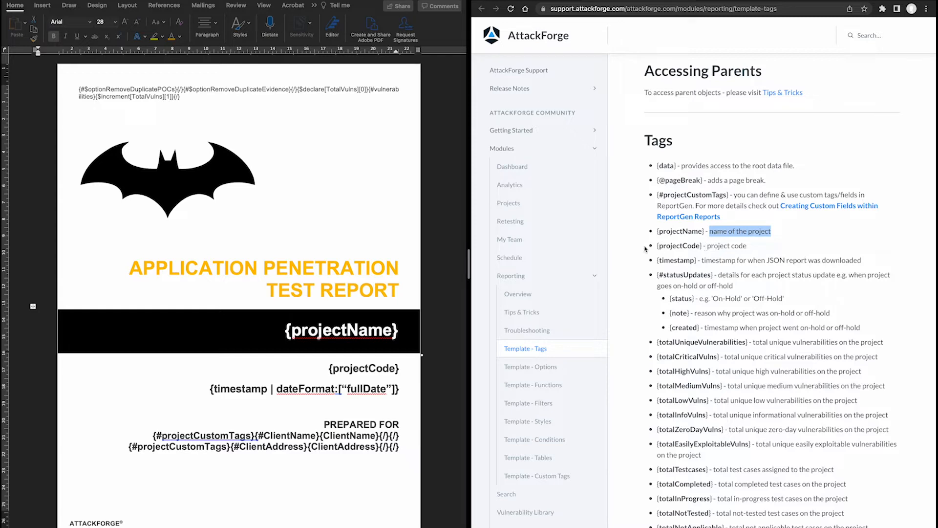
pyautogui.click(331, 367)
pyautogui.moveTo(330, 367); pyautogui.dragTo(400, 367)
pyautogui.click(718, 269)
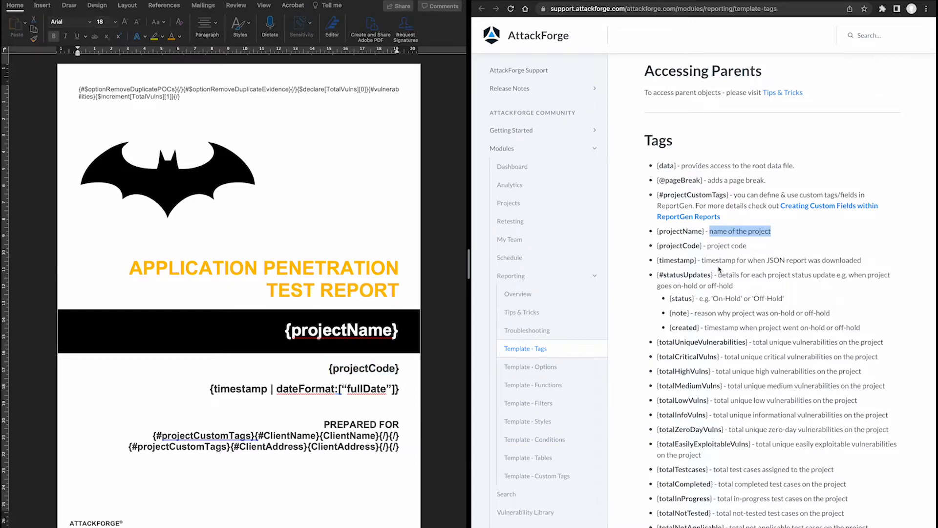
# Examine the timestamp and {#projectCustomTags} entries on the cover page alongside their descriptions in the tags documentation
pyautogui.scroll(-2, 718, 269)
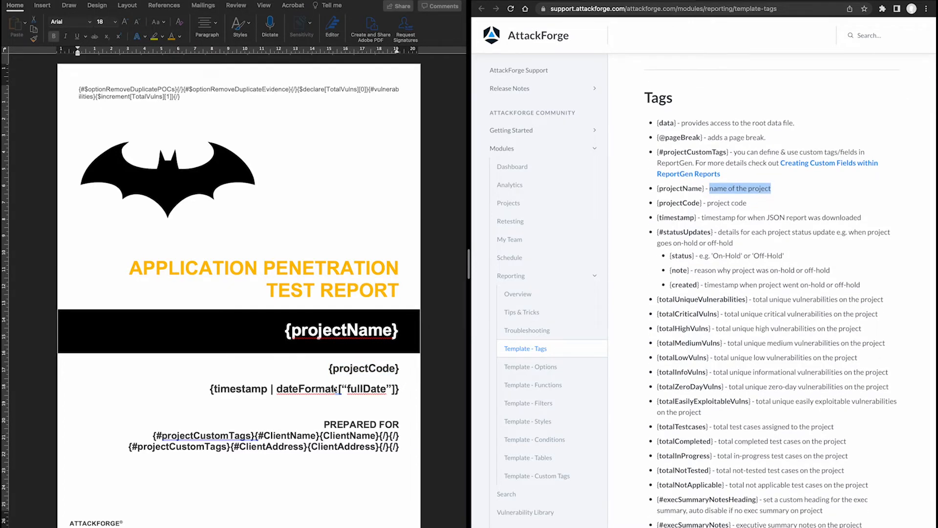
pyautogui.scroll(-1, 335, 389)
pyautogui.click(241, 385)
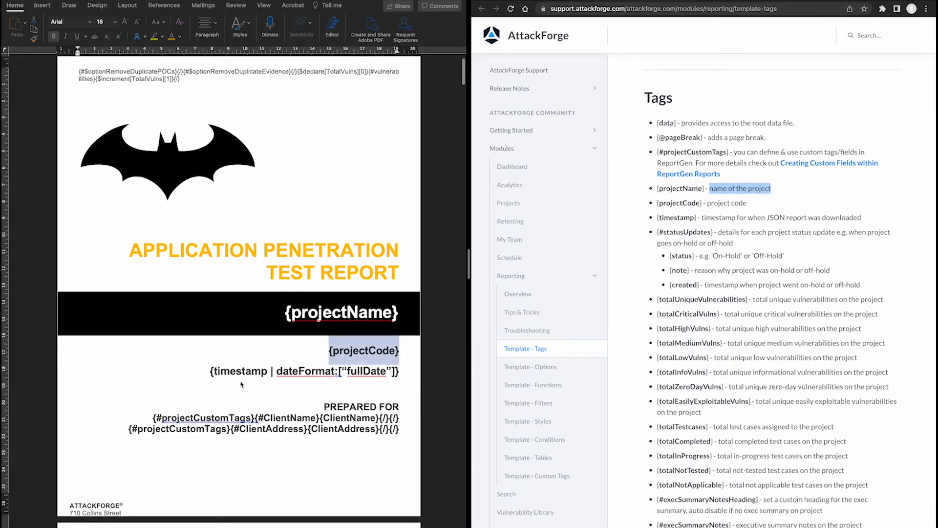
pyautogui.click(305, 374)
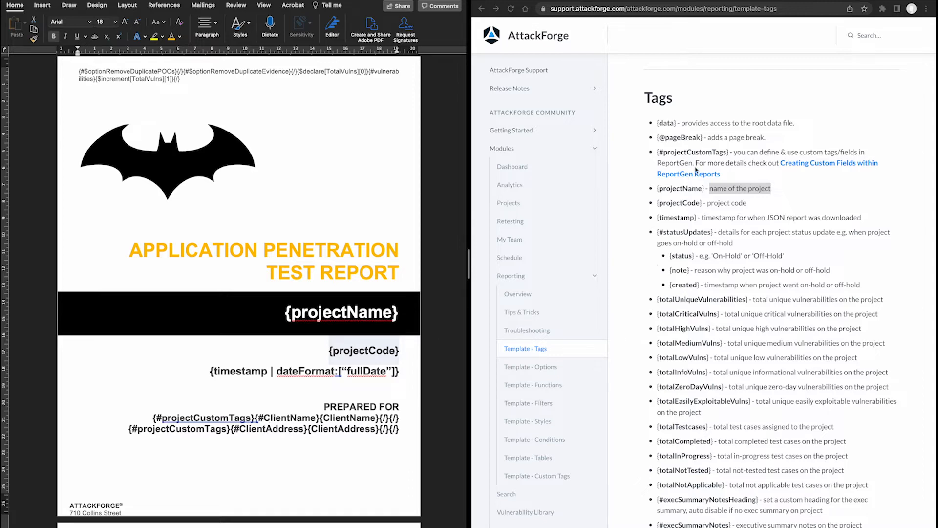
pyautogui.click(767, 153)
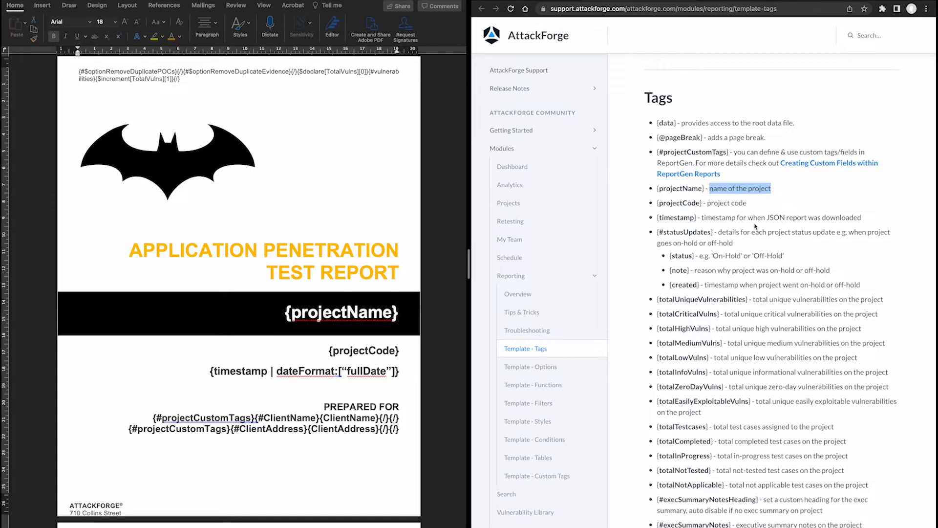
# Browse the rest of the tags reference, including the executive summary, affected asset, evidence, project notes, criticalVulns and attackchains tags
pyautogui.scroll(-1, 755, 226)
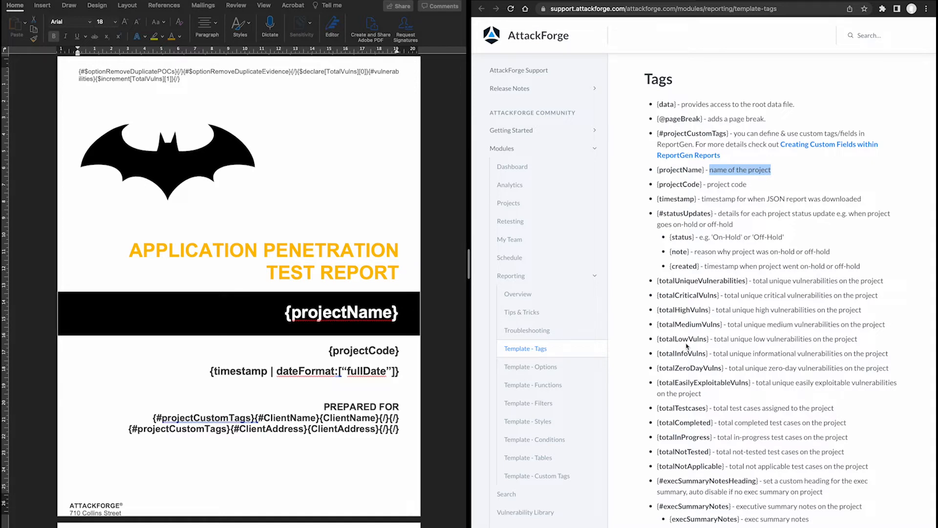
pyautogui.scroll(-15, 687, 346)
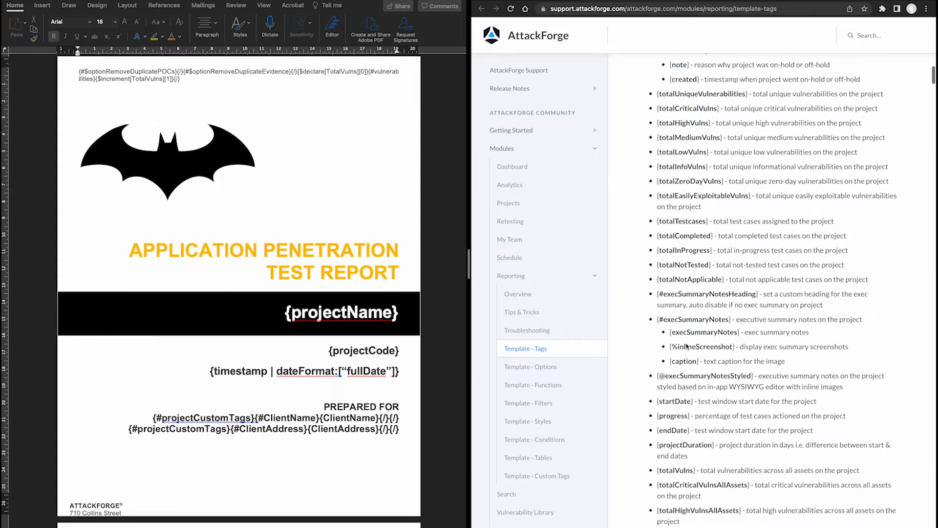
pyautogui.scroll(-20, 686, 343)
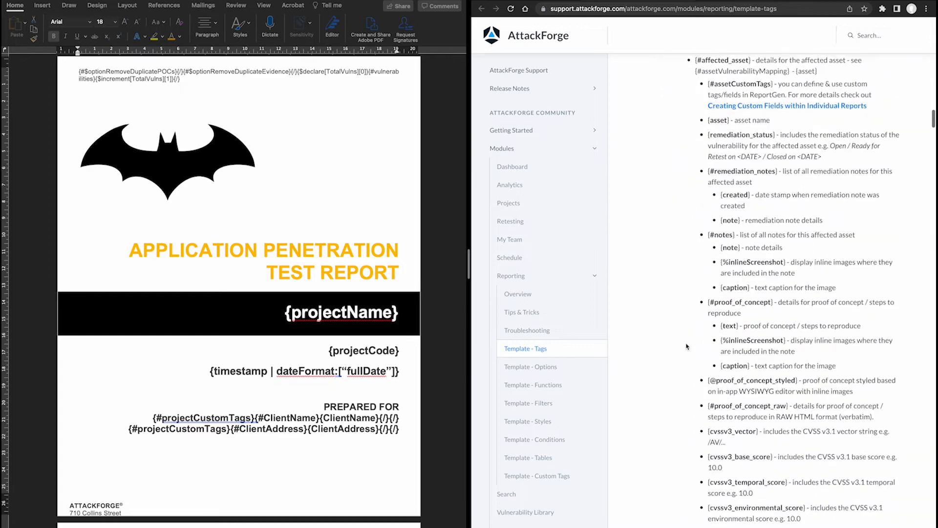
pyautogui.scroll(-20, 686, 344)
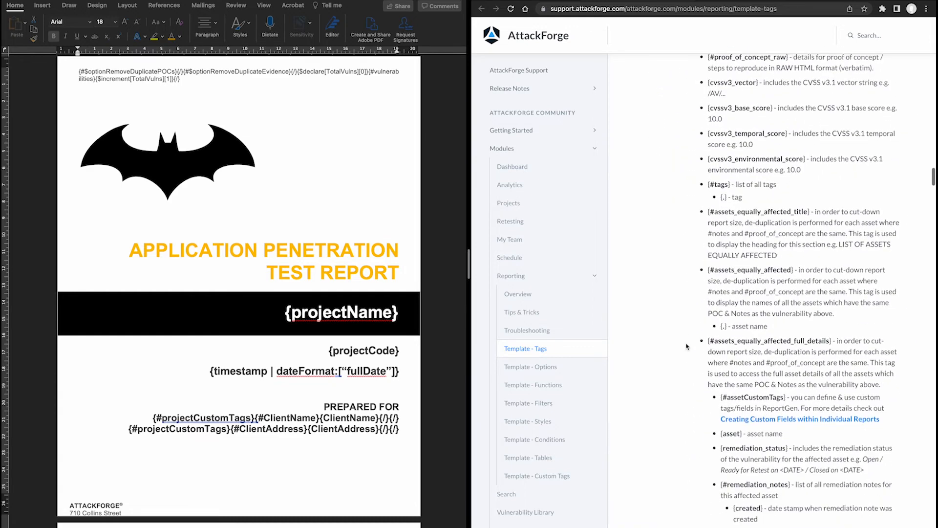
pyautogui.scroll(-20, 686, 344)
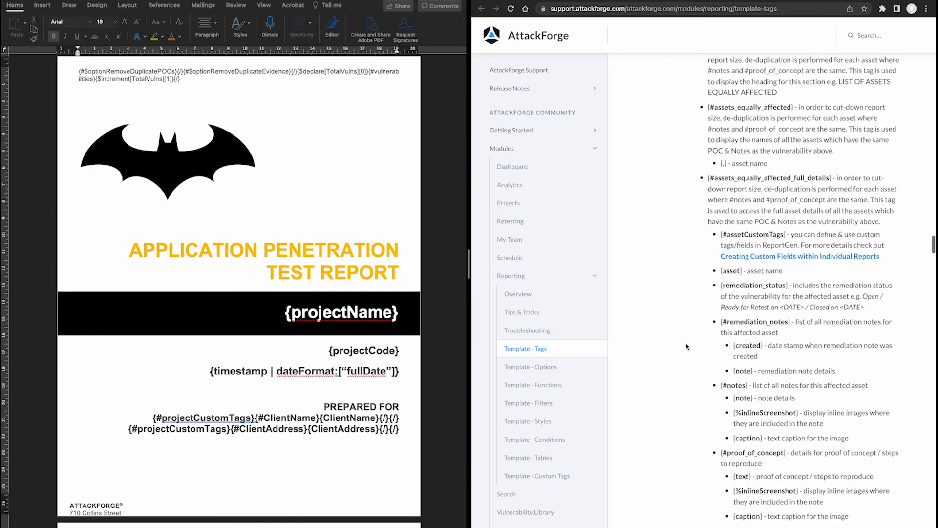
pyautogui.scroll(-20, 686, 346)
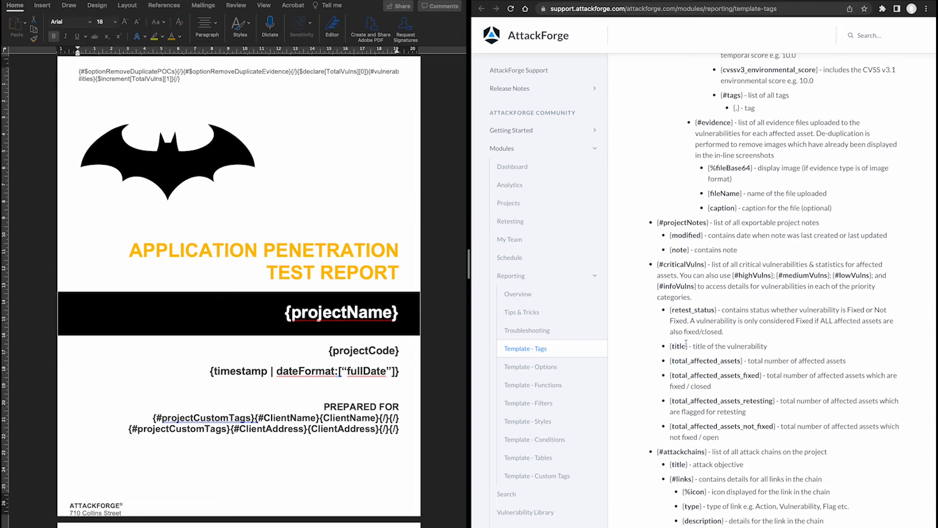
pyautogui.scroll(-5, 686, 346)
pyautogui.scroll(-1, 686, 344)
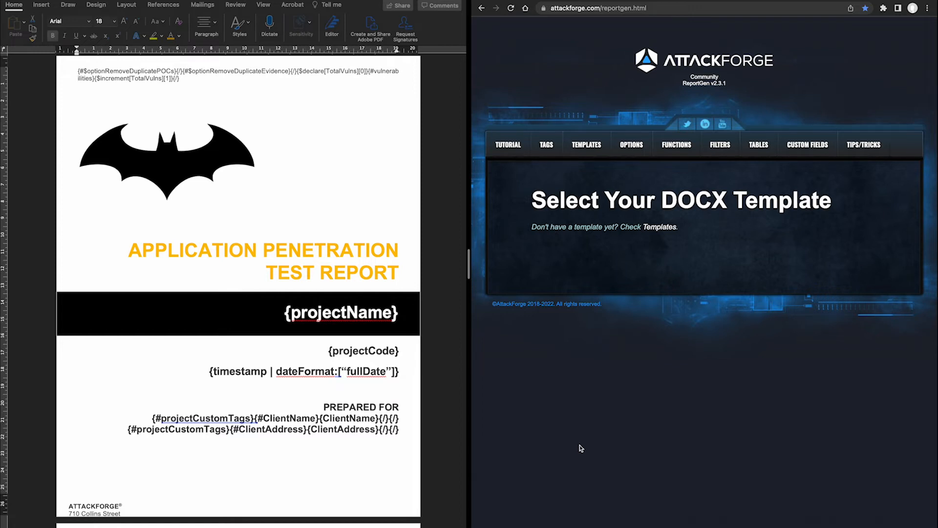
# Open ReportGen's template filters documentation and examine the Sort filter's syntax with its single-key and multi-key examples
pyautogui.click(720, 146)
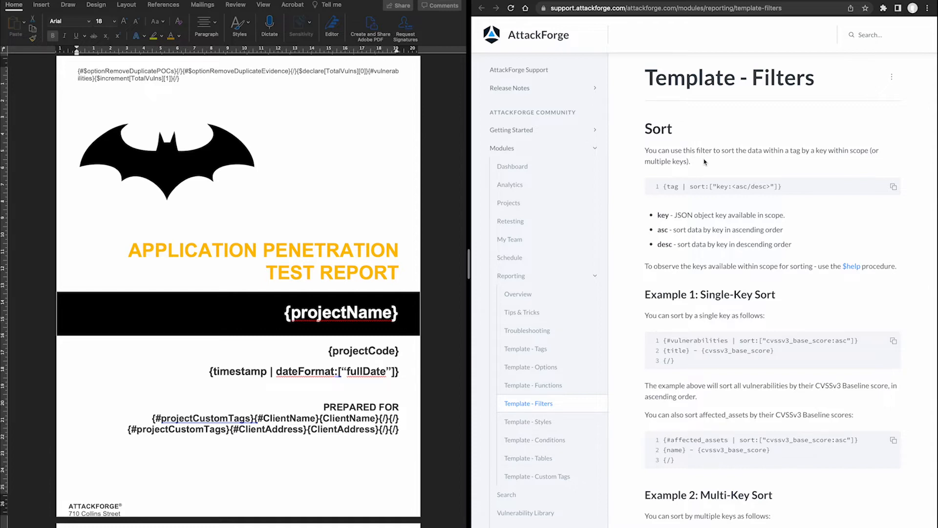
pyautogui.scroll(-1, 704, 161)
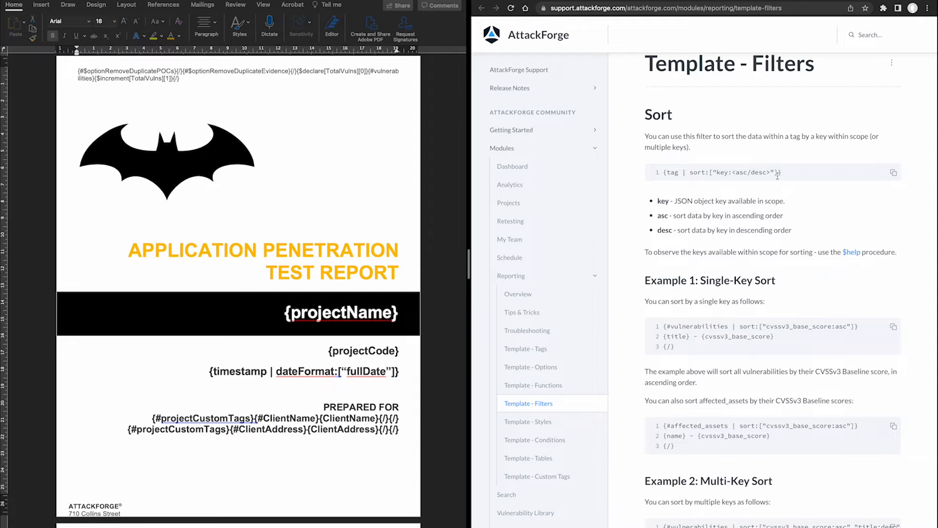
pyautogui.scroll(-5, 777, 175)
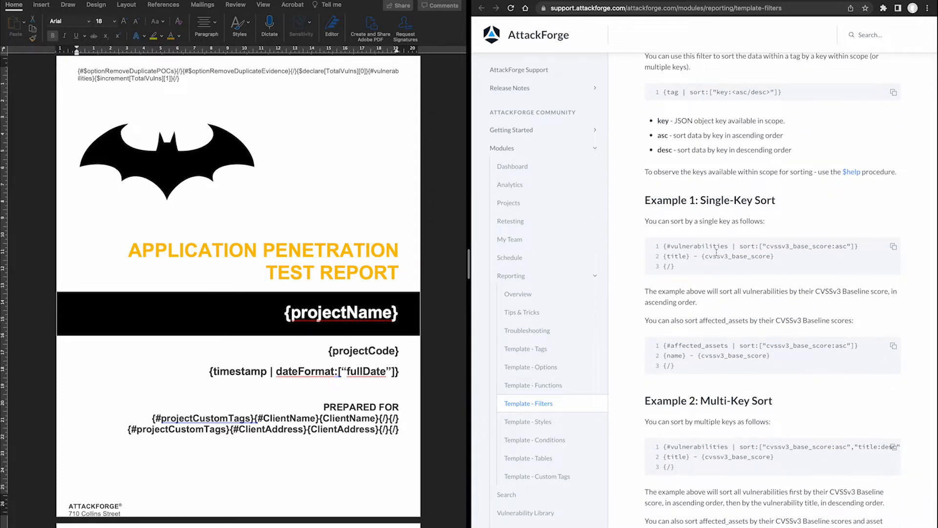
pyautogui.scroll(-1, 716, 252)
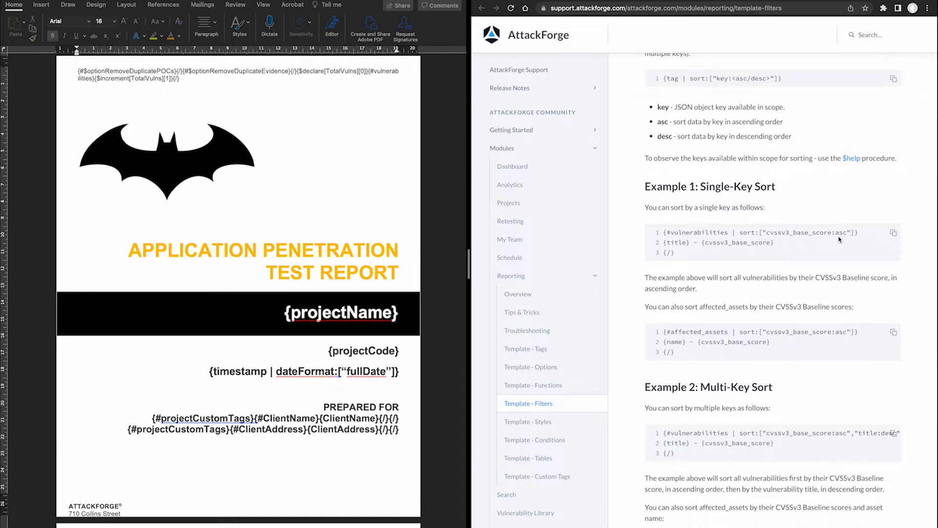
pyautogui.scroll(-4, 839, 238)
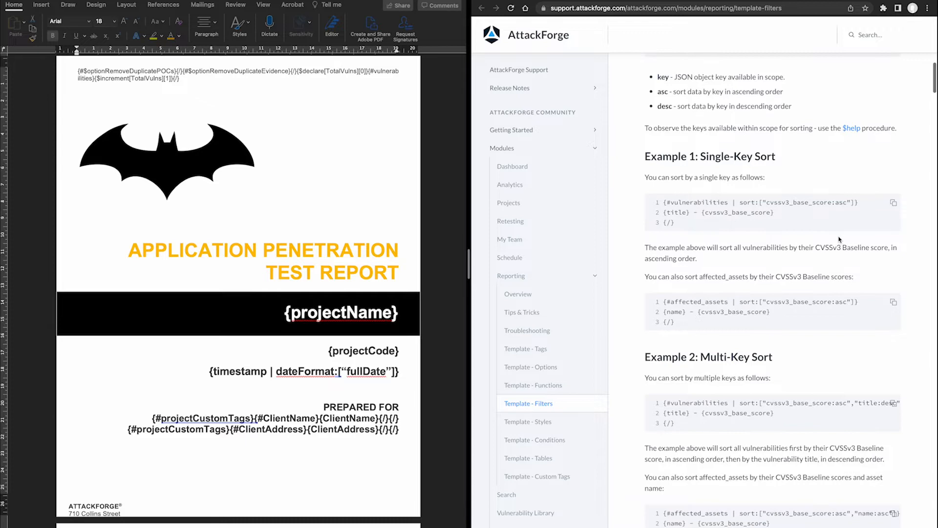
pyautogui.scroll(-2, 766, 272)
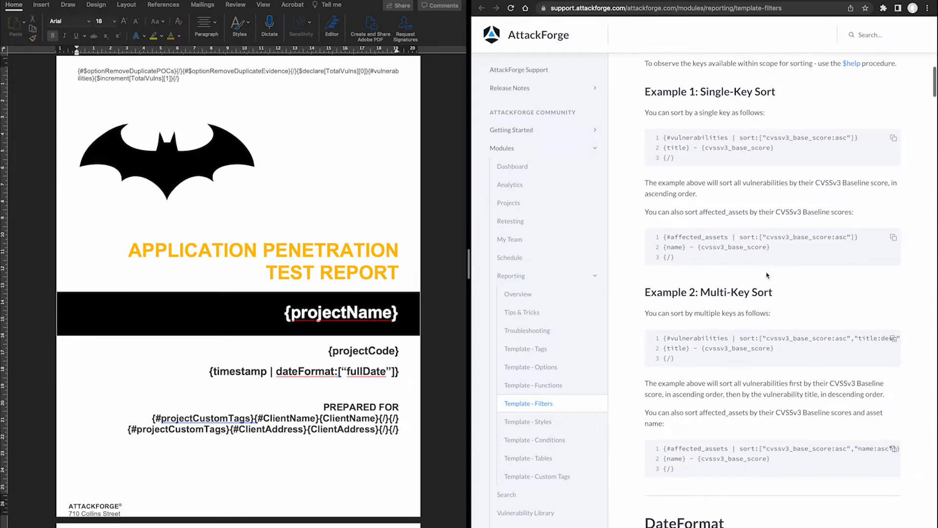
# Examine the DateFormat filter's syntax, its fullDate example and the tables of named formats and mask options
pyautogui.scroll(-10, 766, 275)
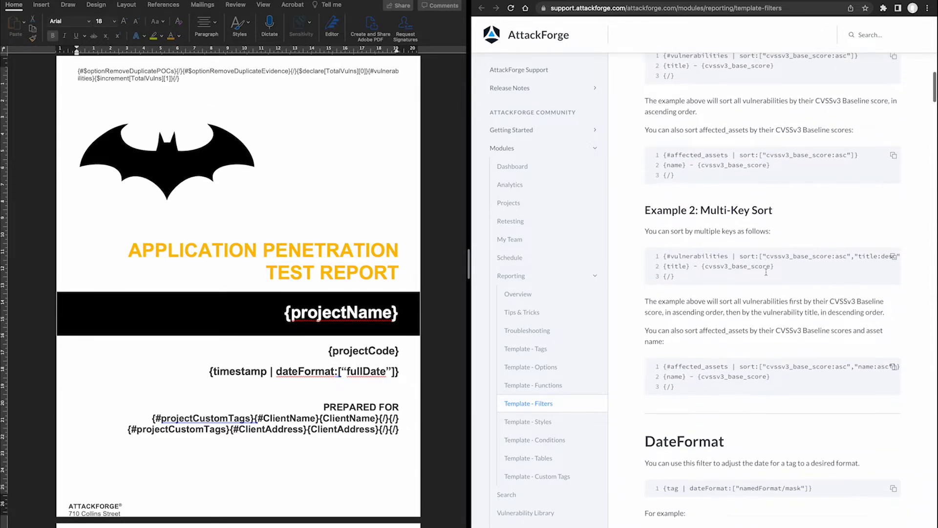
pyautogui.scroll(-11, 766, 275)
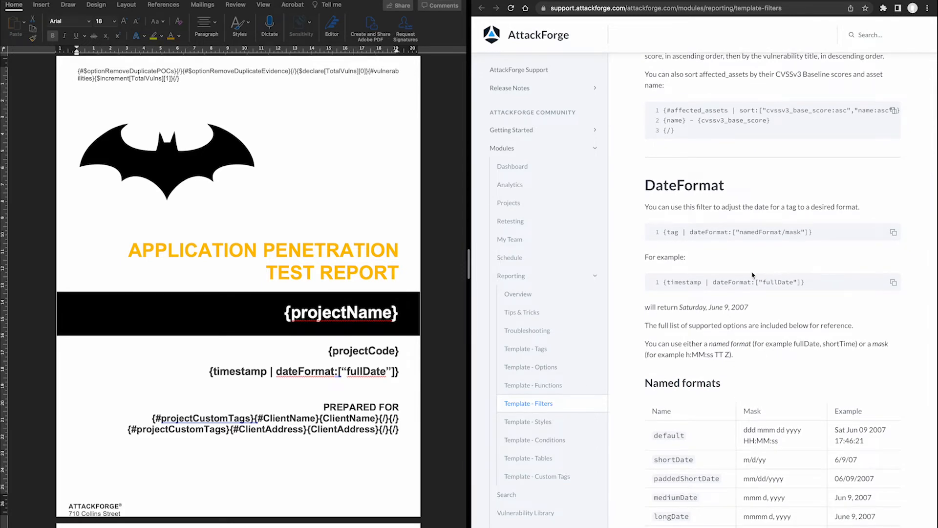
pyautogui.scroll(-1, 753, 275)
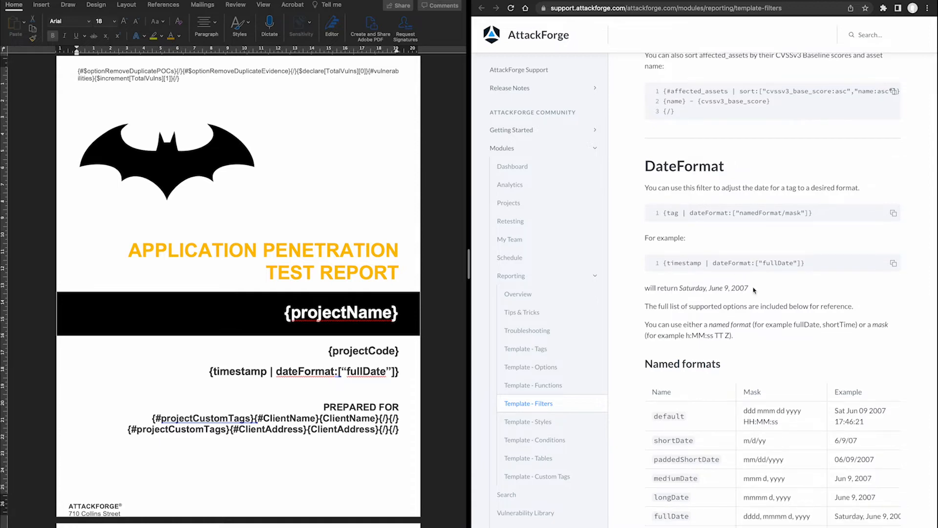
pyautogui.scroll(-5, 754, 290)
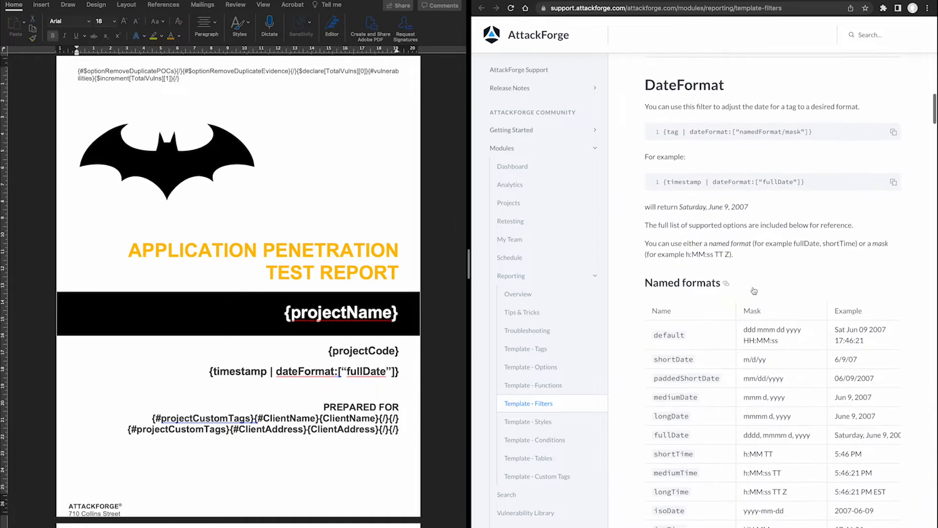
pyautogui.scroll(-1, 726, 311)
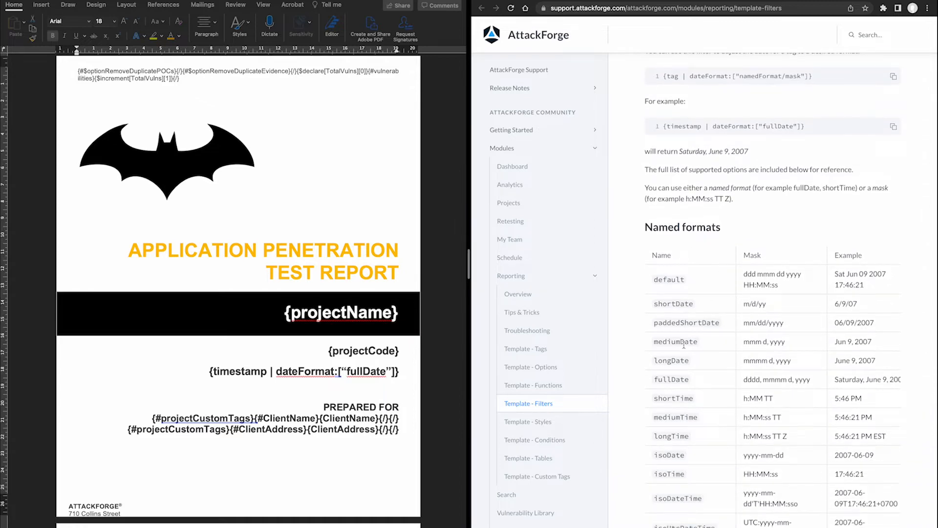
pyautogui.scroll(-2, 693, 254)
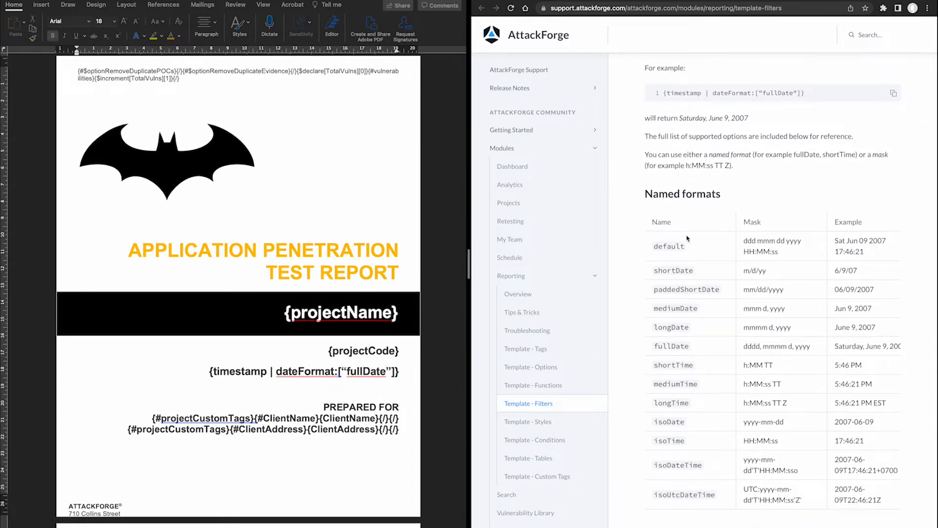
pyautogui.scroll(-8, 687, 237)
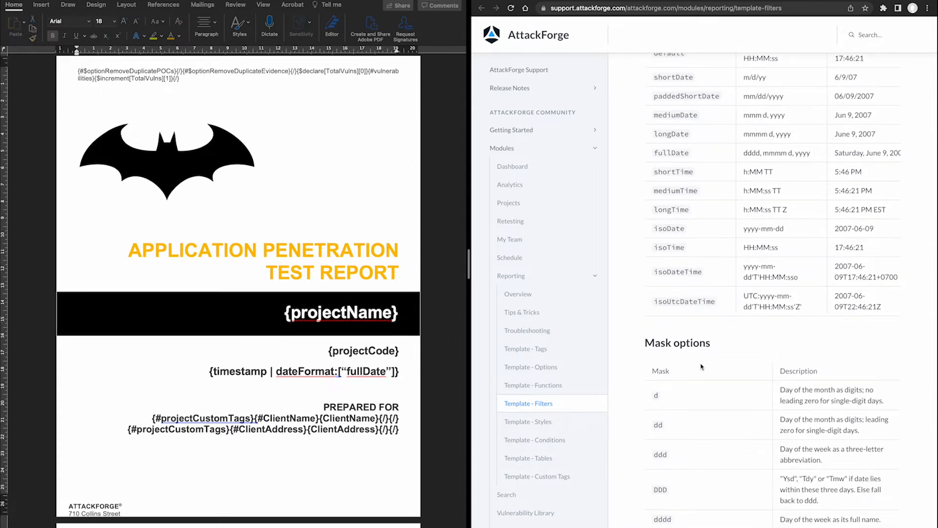
# Examine the Filter section's examples for exploitability and priority, remediation status, custom tags, custom fields and functions
pyautogui.scroll(-15, 624, 448)
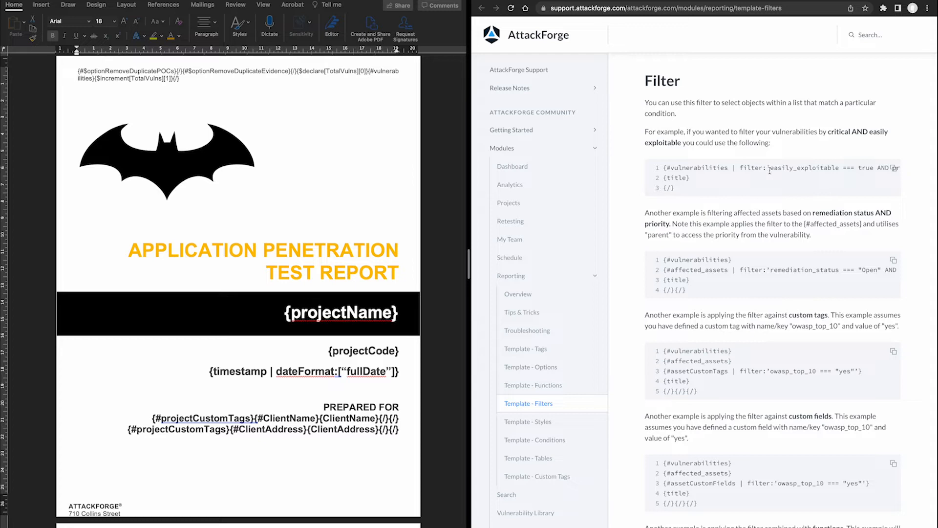
pyautogui.hscroll(5, 776, 174)
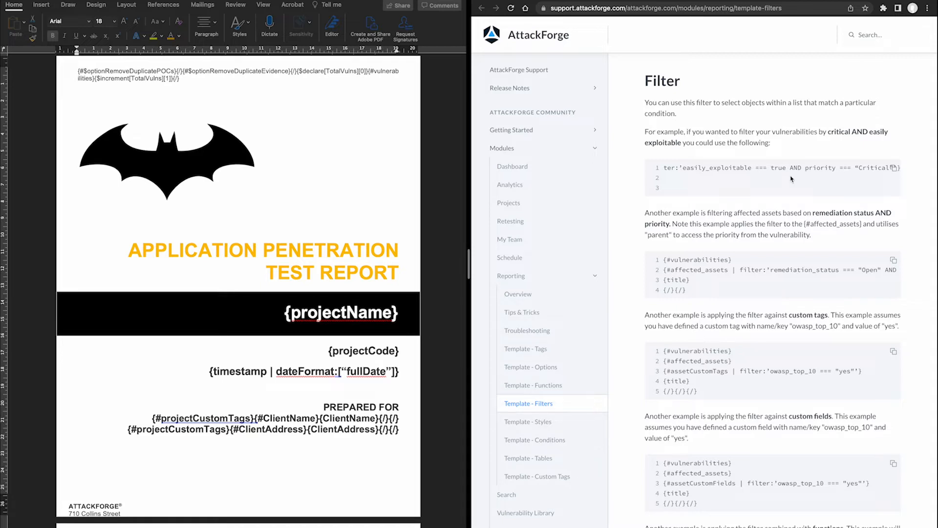
pyautogui.hscroll(-5, 791, 179)
pyautogui.scroll(-1, 776, 220)
pyautogui.scroll(-5, 777, 220)
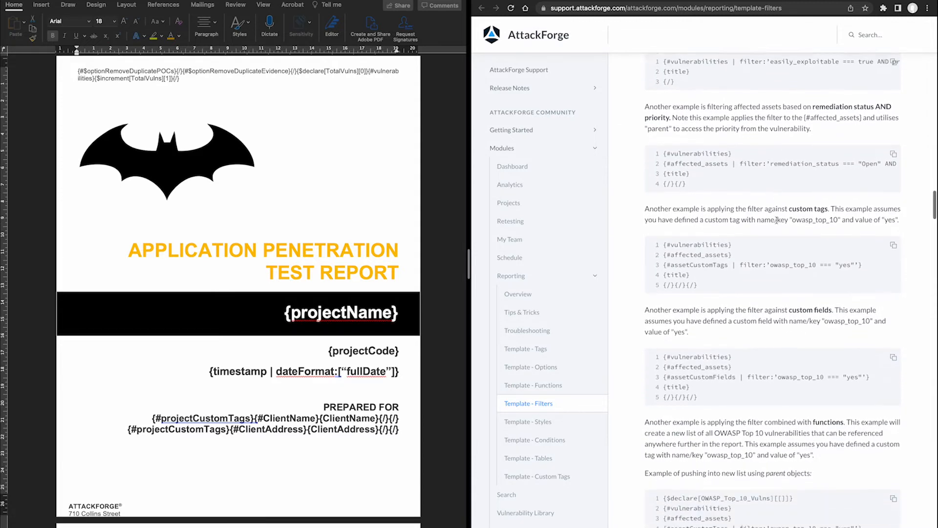
pyautogui.scroll(-2, 776, 223)
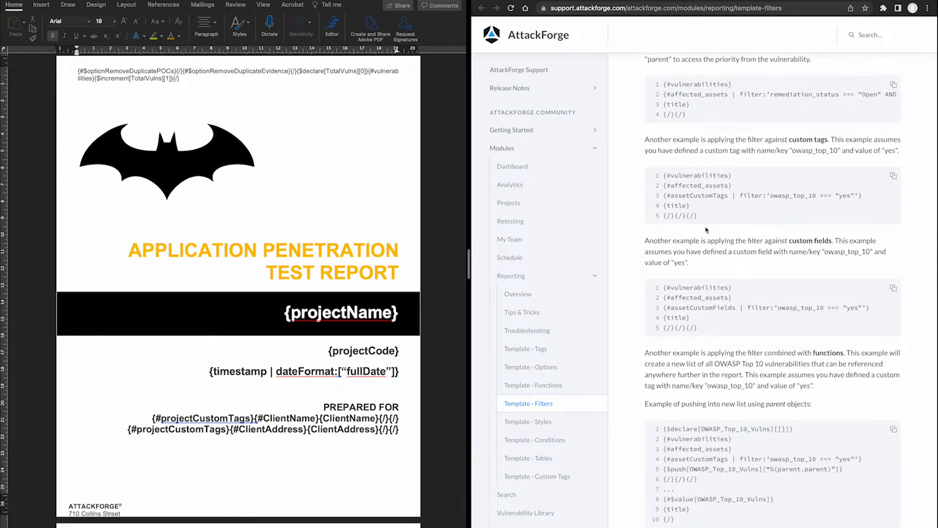
pyautogui.scroll(-1, 705, 230)
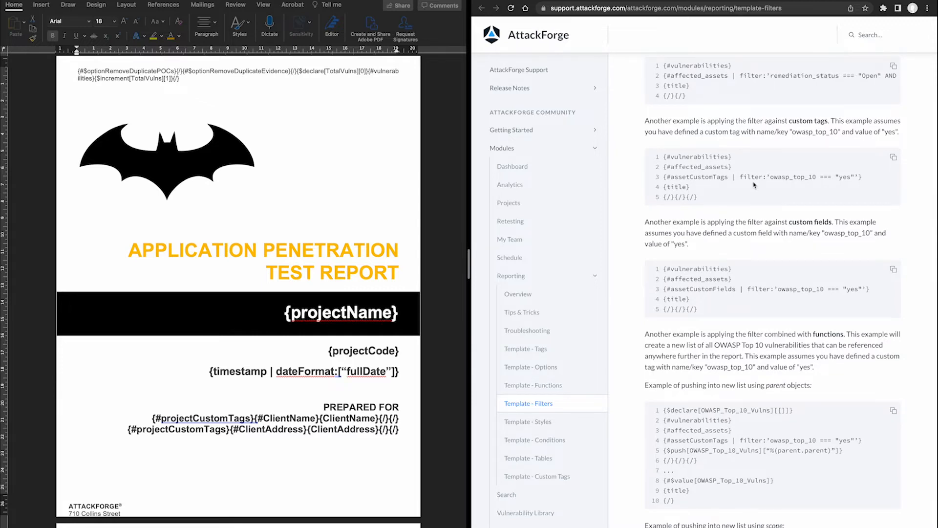
pyautogui.scroll(-3, 753, 185)
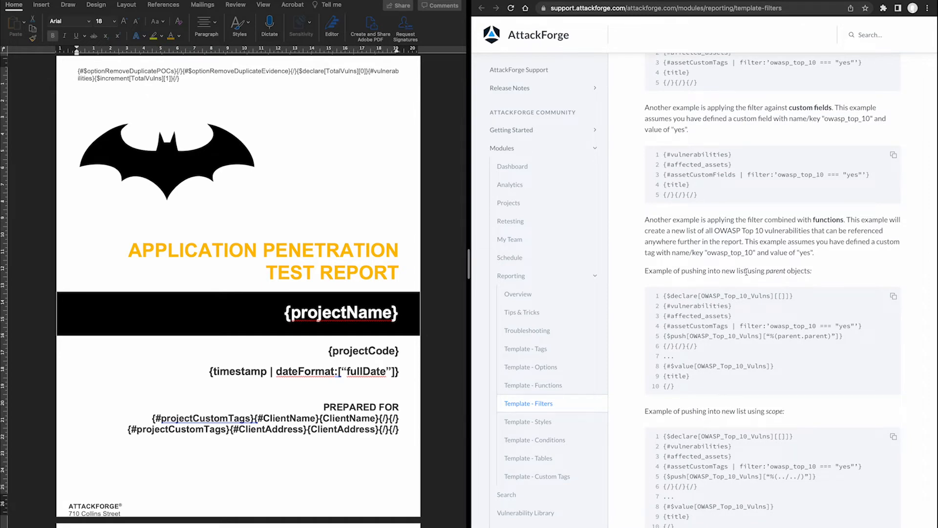
# Browse the remaining template filters, including HasAny, HasAll, Includes and Excludes, with their parameters and code examples
pyautogui.scroll(-15, 746, 271)
pyautogui.scroll(-4, 747, 274)
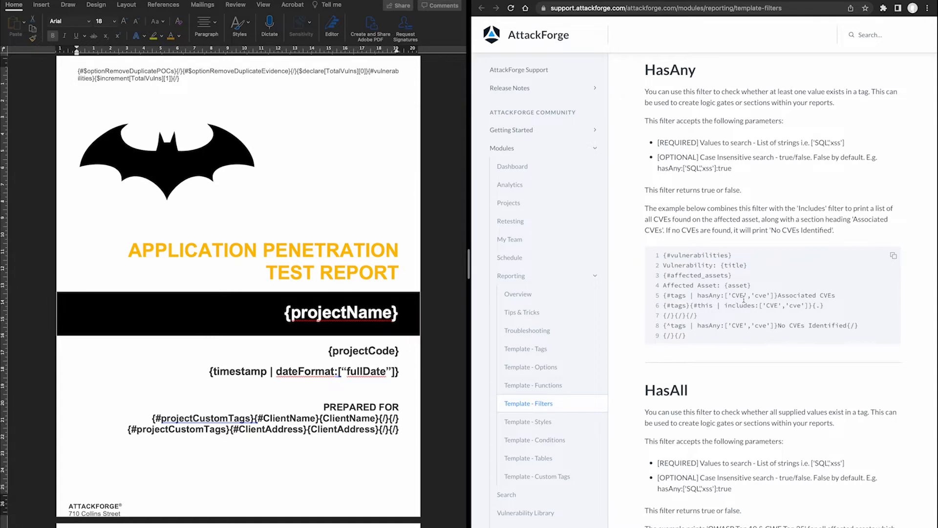
pyautogui.scroll(-1, 743, 299)
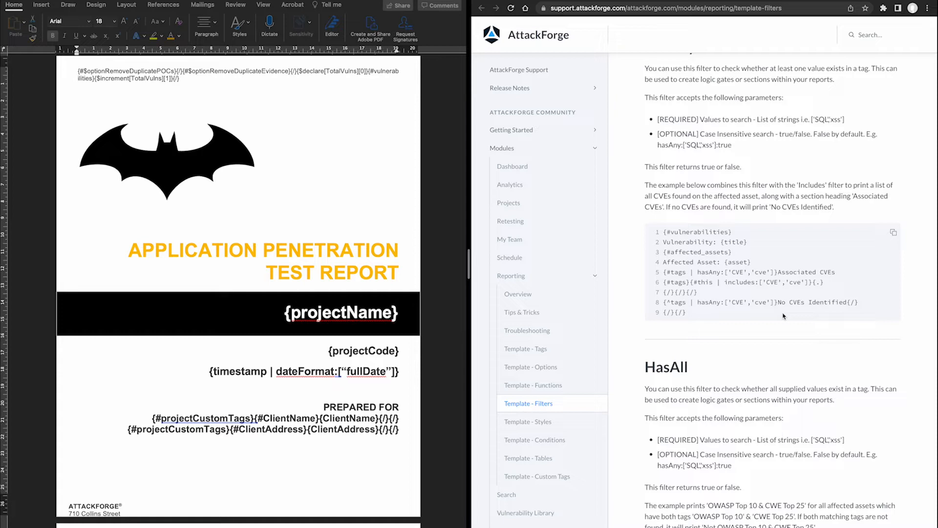
pyautogui.scroll(-10, 783, 316)
pyautogui.scroll(-12, 783, 316)
pyautogui.scroll(-12, 782, 311)
pyautogui.scroll(-8, 783, 316)
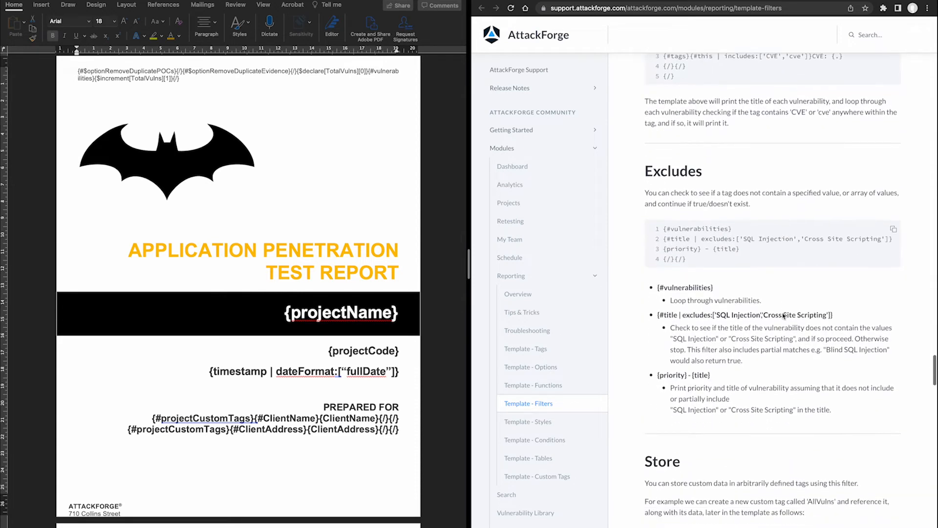
pyautogui.scroll(-2, 783, 316)
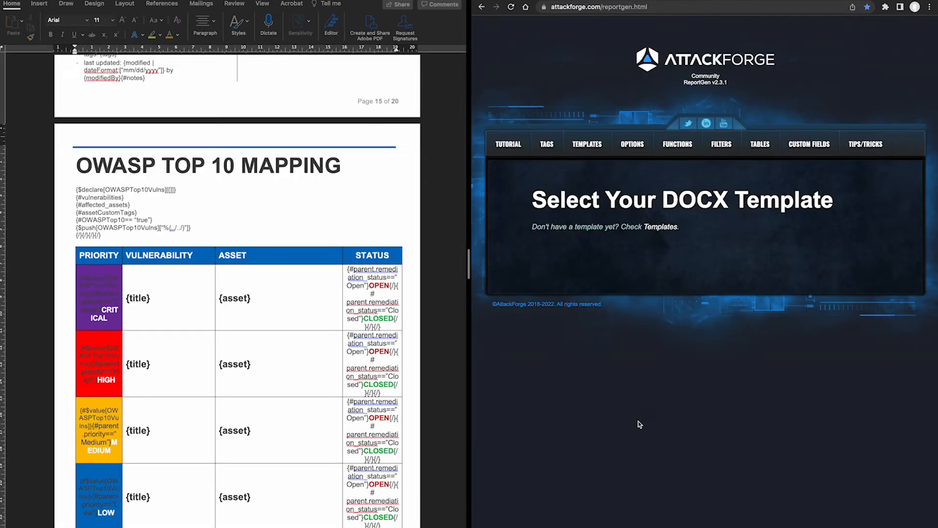
# Open ReportGen's template functions documentation and compare $declare with the OWASPTop10Vulns empty-array declaration under OWASP Top 10 Mapping
pyautogui.click(673, 146)
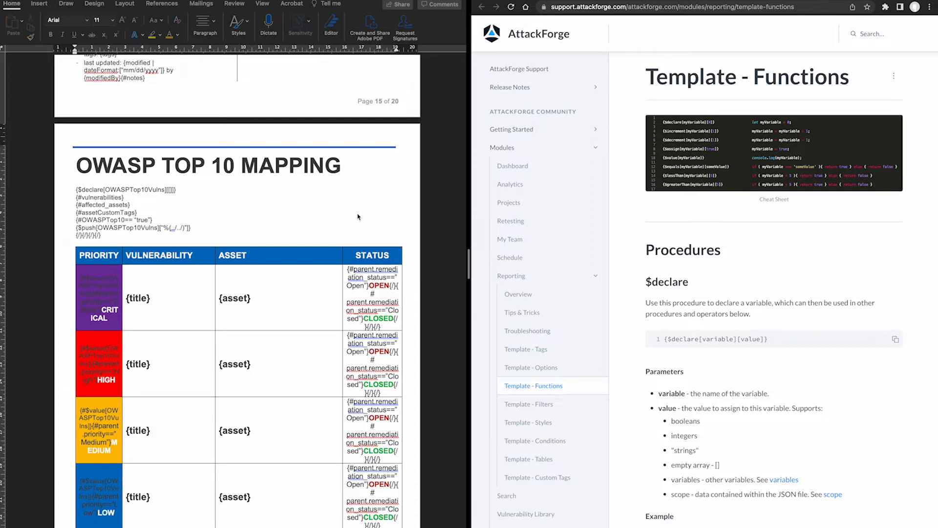
pyautogui.scroll(-5, 682, 251)
pyautogui.click(163, 198)
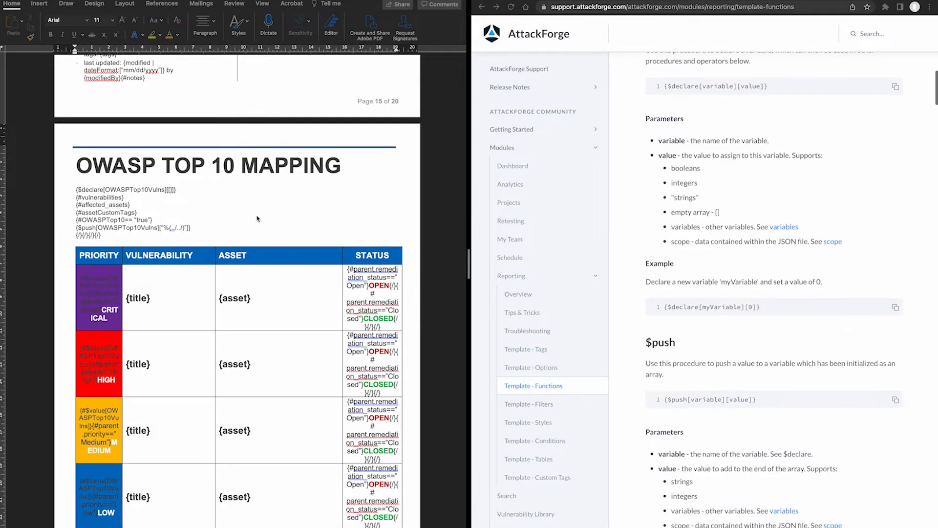
pyautogui.scroll(4, 774, 288)
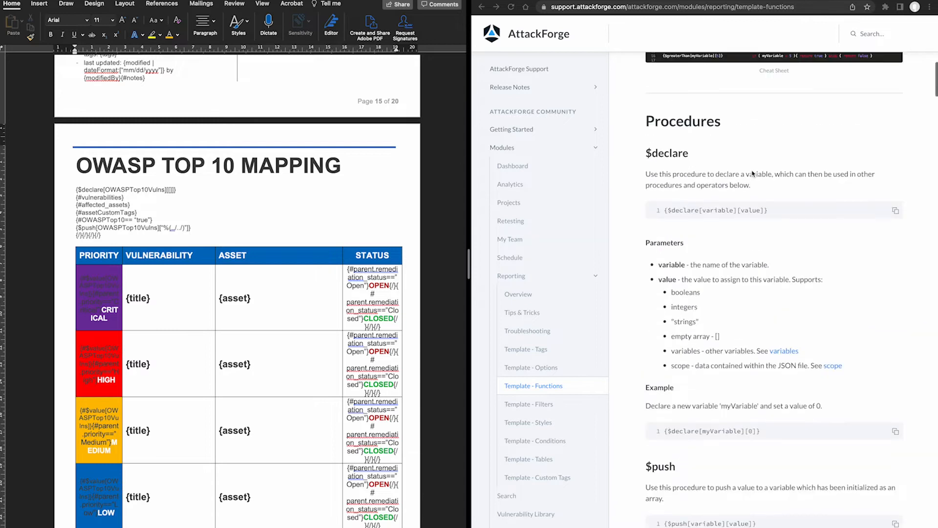
pyautogui.moveTo(104, 189); pyautogui.dragTo(165, 190)
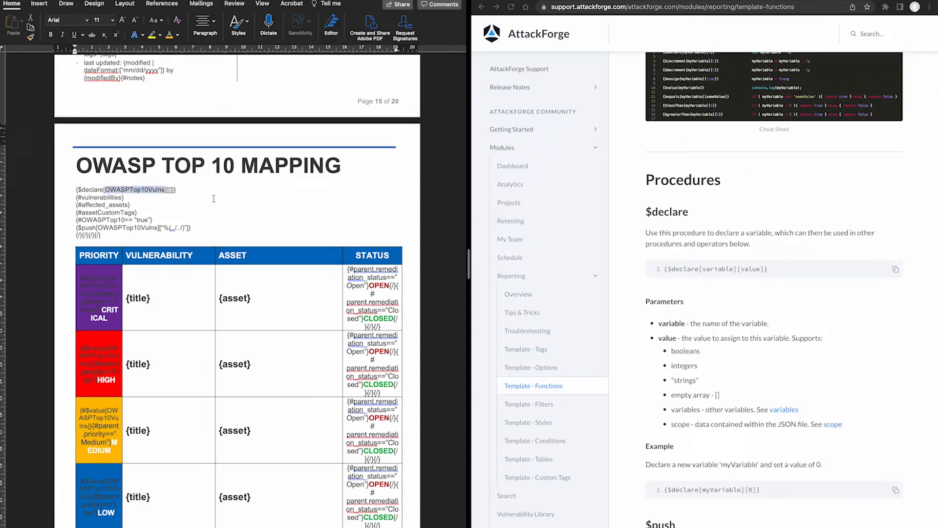
pyautogui.click(171, 190)
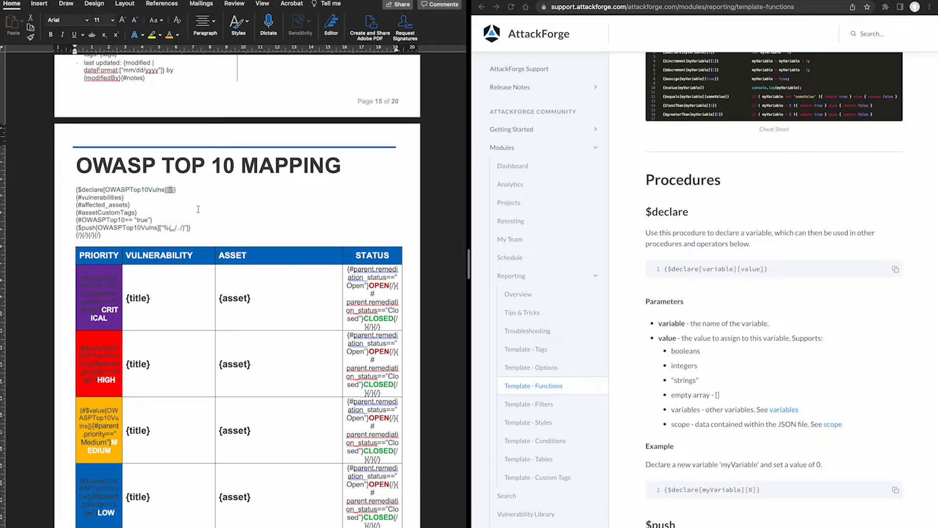
pyautogui.click(134, 211)
# Examine the {#vulnerabilities}, {#affected_assets} and {#assetCustomTags} loop tags in the OWASP Top 10 Mapping section
pyautogui.moveTo(76, 197); pyautogui.dragTo(128, 198)
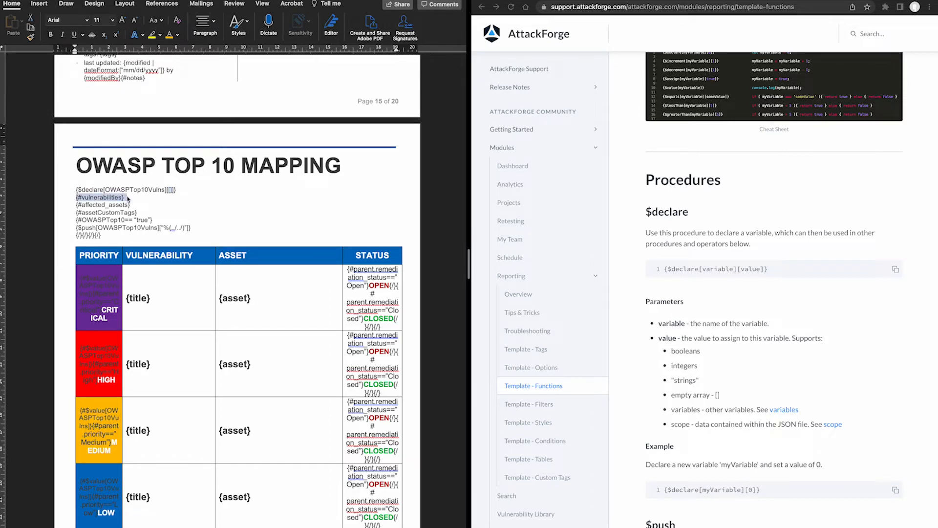
pyautogui.click(121, 198)
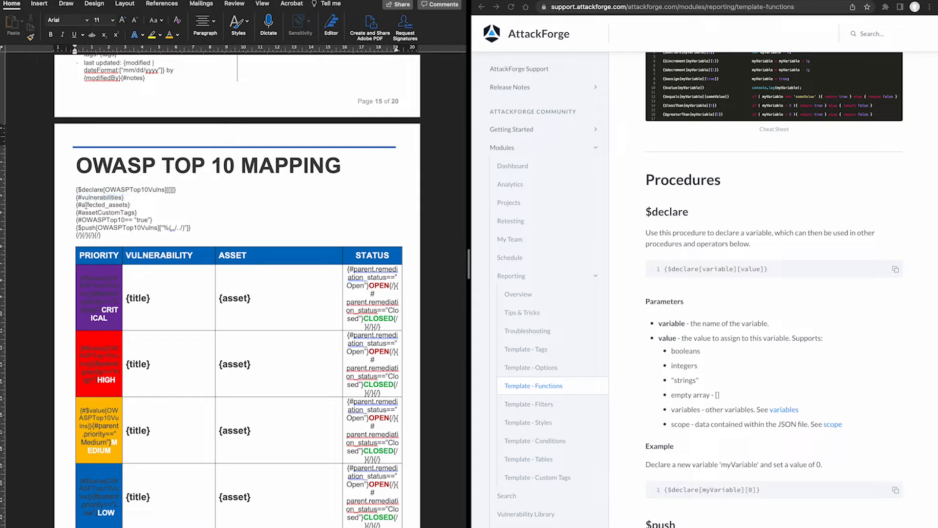
pyautogui.moveTo(75, 205); pyautogui.dragTo(136, 207)
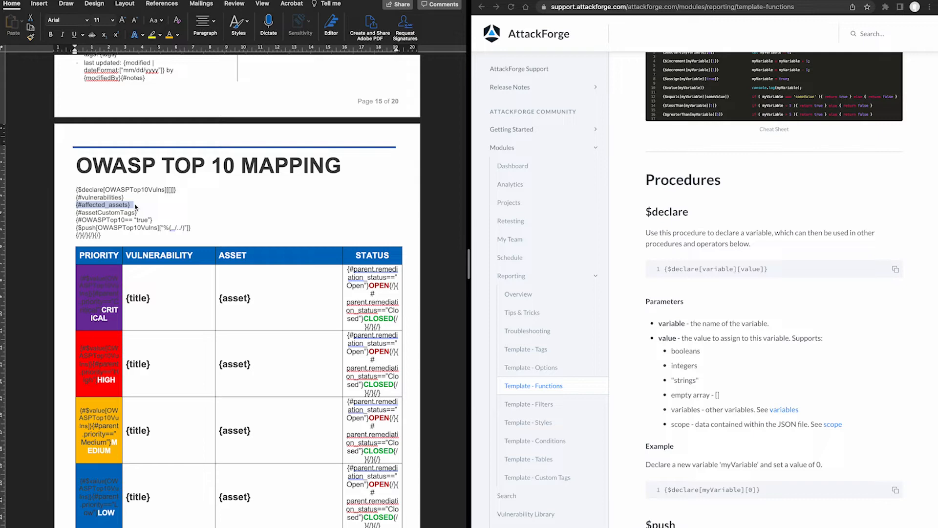
pyautogui.click(136, 207)
pyautogui.moveTo(76, 213); pyautogui.dragTo(145, 216)
pyautogui.click(138, 214)
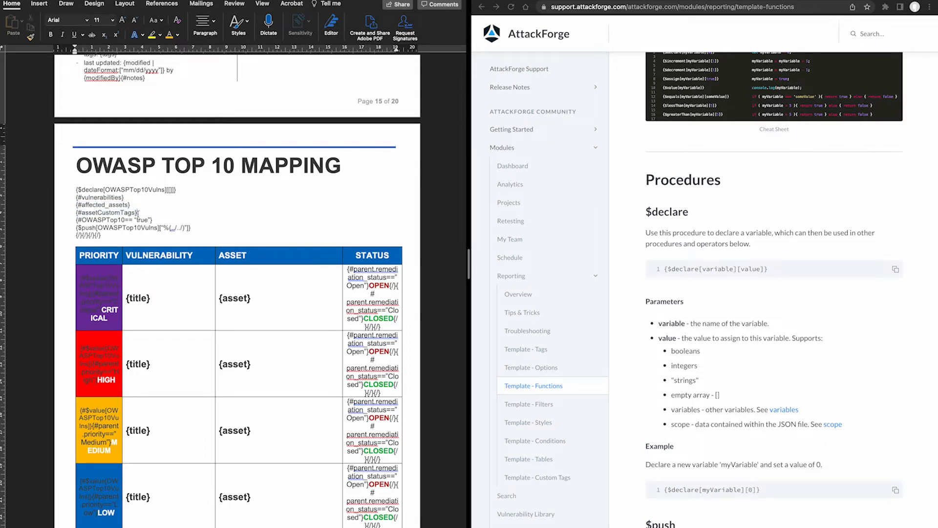
# Examine the condition checking whether the OWASPTop10 custom tag equals "true" in the OWASP Top 10 Mapping section
pyautogui.moveTo(82, 220); pyautogui.dragTo(126, 220)
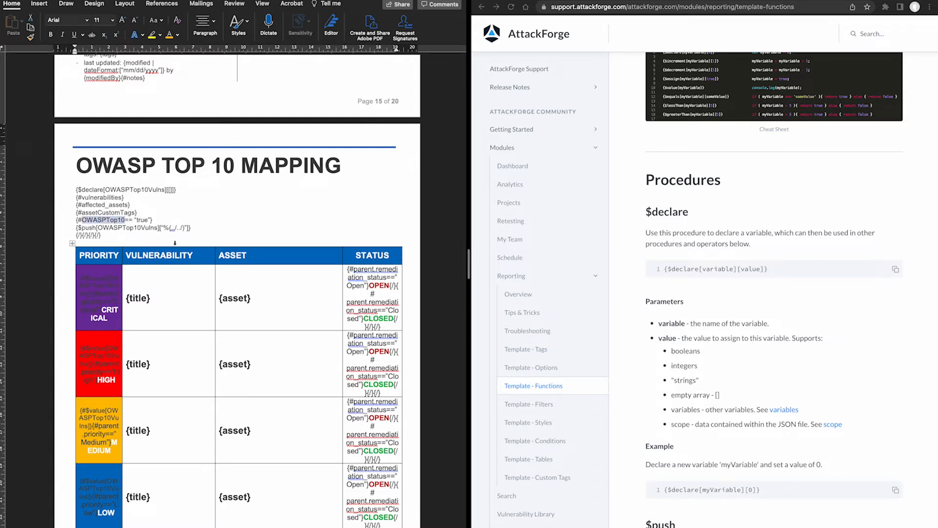
pyautogui.moveTo(135, 219); pyautogui.dragTo(76, 221)
pyautogui.click(162, 219)
pyautogui.click(97, 221)
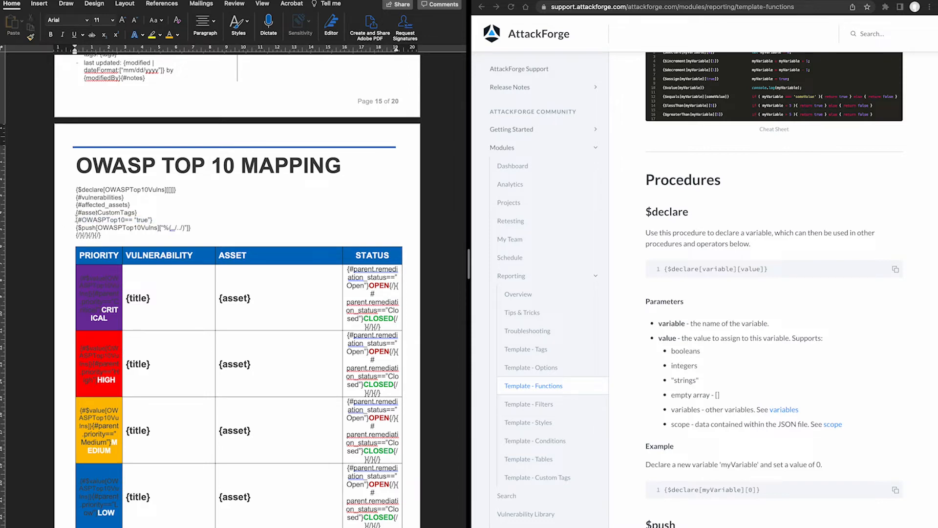
pyautogui.moveTo(75, 221); pyautogui.dragTo(159, 221)
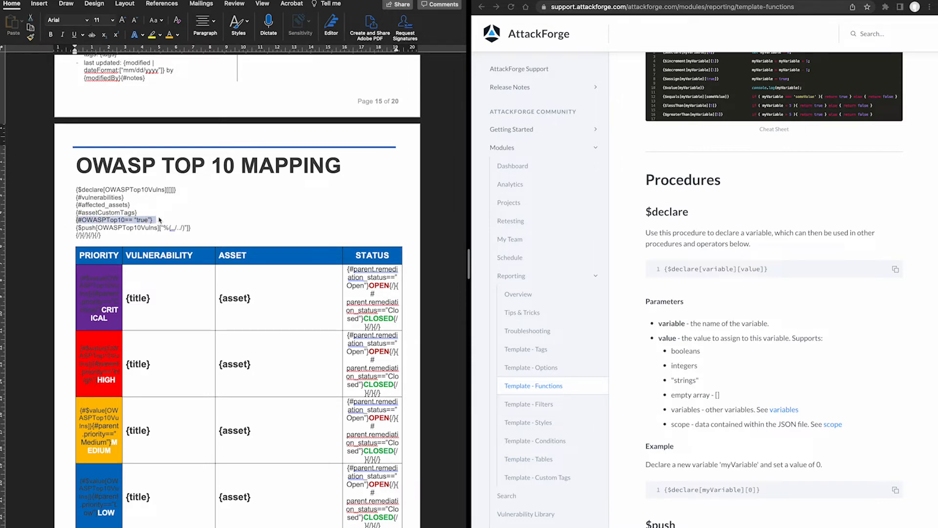
pyautogui.click(159, 219)
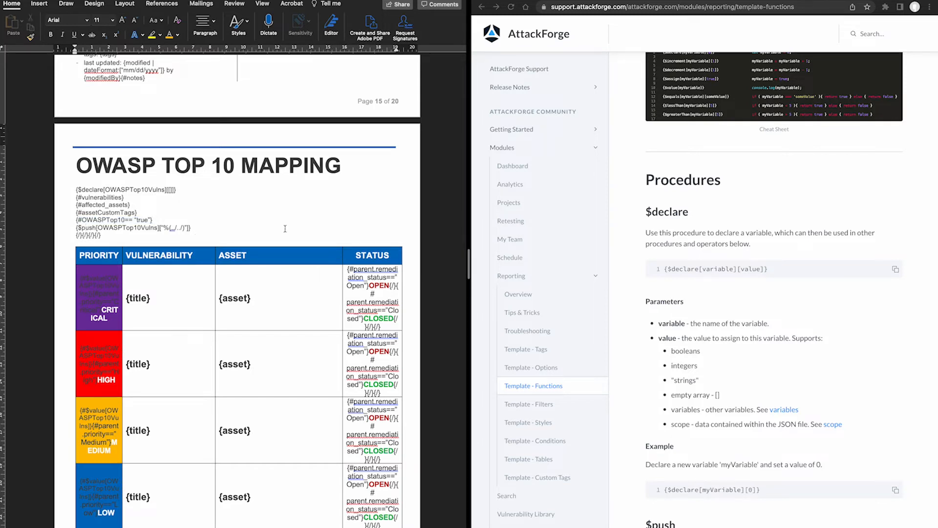
# Compare the template's $push line, including its OWASPTop10Vulns variable and parent scope path, with the $push procedure's documentation
pyautogui.scroll(-8, 689, 264)
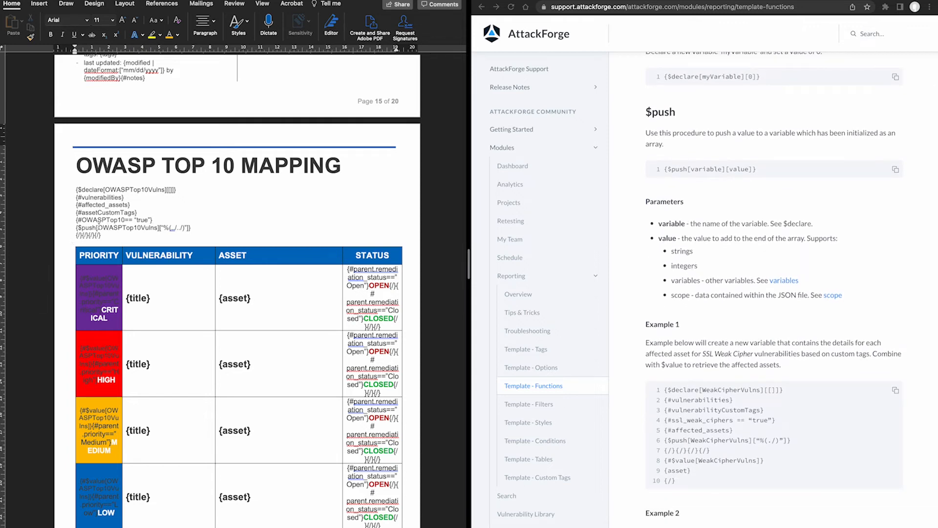
pyautogui.moveTo(97, 228); pyautogui.dragTo(157, 224)
pyautogui.moveTo(104, 189); pyautogui.dragTo(164, 191)
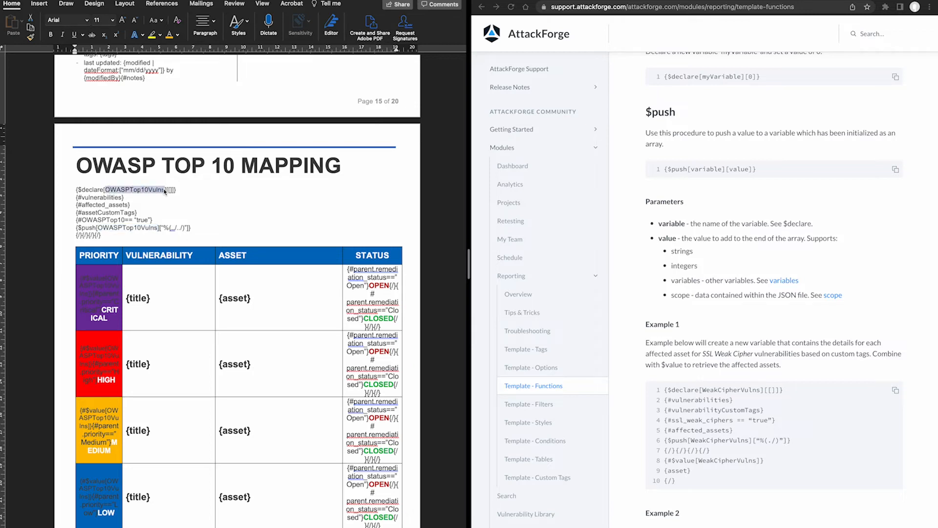
pyautogui.click(161, 228)
pyautogui.moveTo(165, 228); pyautogui.dragTo(186, 228)
pyautogui.click(170, 228)
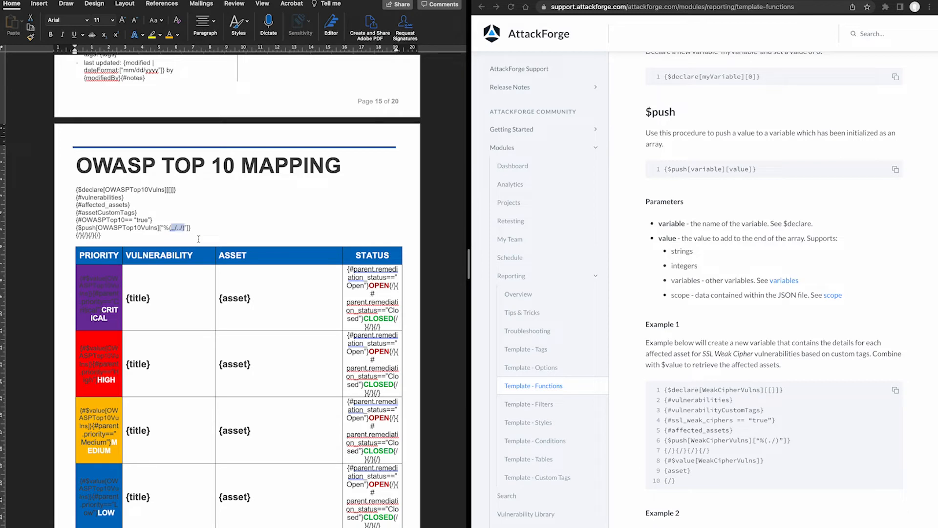
pyautogui.click(183, 229)
pyautogui.scroll(-1, 719, 294)
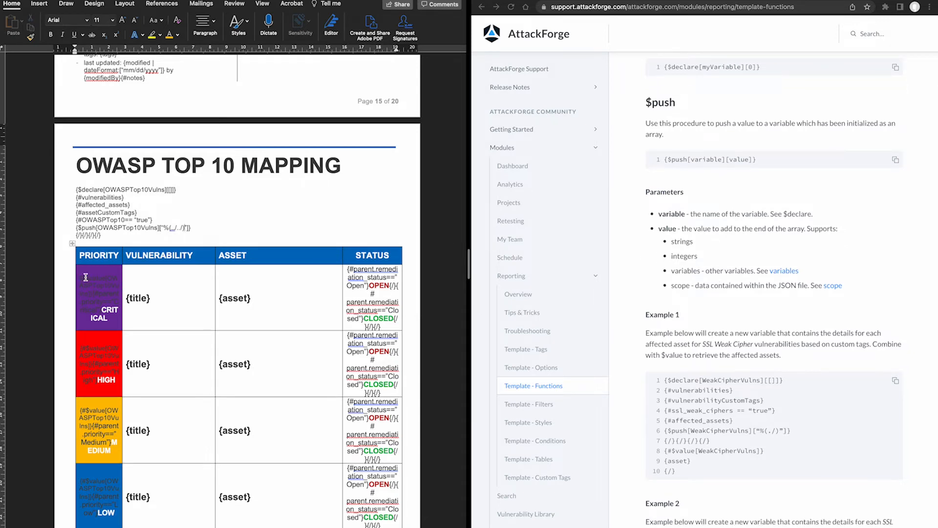
# Change the font colour of the loop and condition tags in the OWASP table's Critical priority cell to white
pyautogui.moveTo(80, 277); pyautogui.dragTo(100, 310)
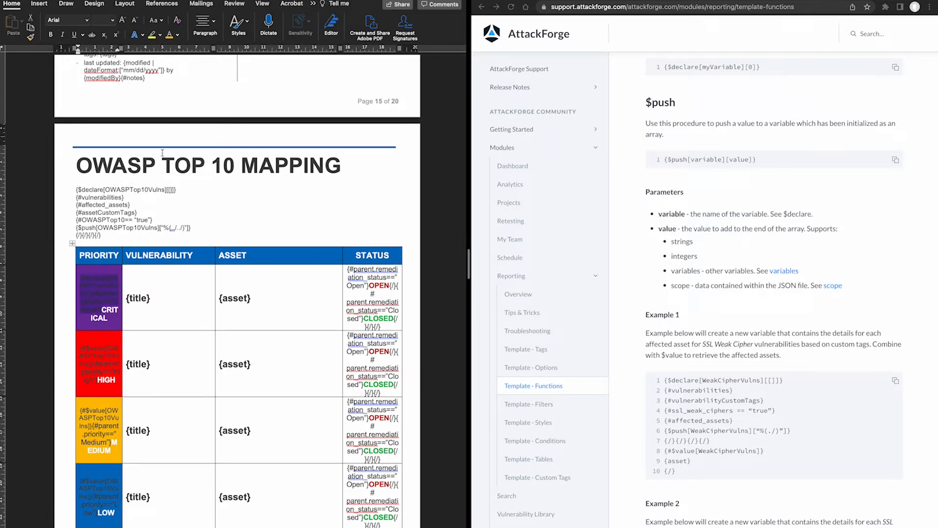
pyautogui.click(178, 35)
pyautogui.click(172, 79)
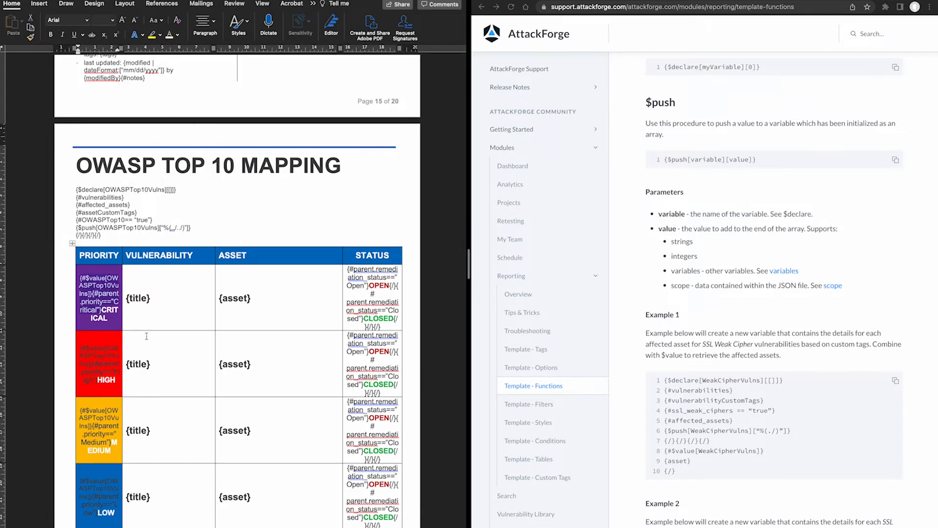
pyautogui.click(146, 313)
# Examine the $value loop over OWASPTop10Vulns and the parent.priority condition in the Critical priority cell
pyautogui.moveTo(84, 278); pyautogui.dragTo(103, 280)
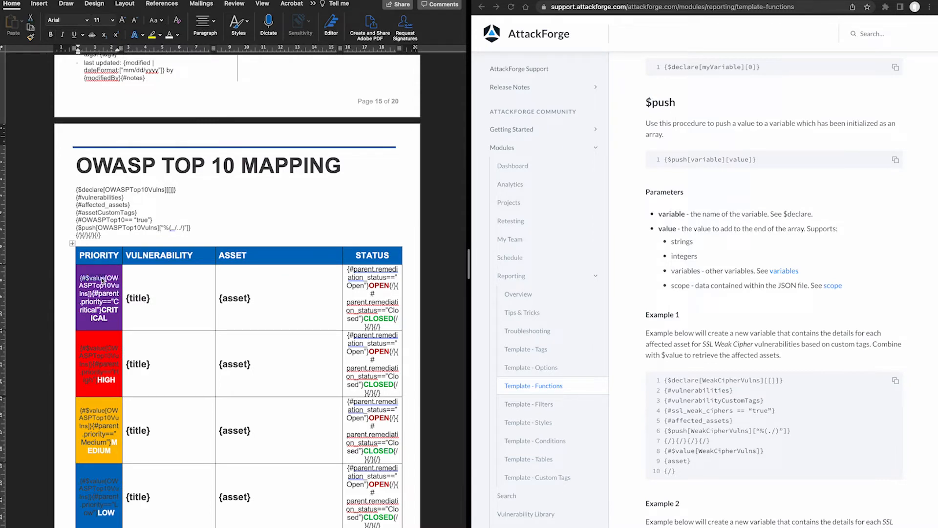
pyautogui.click(106, 280)
pyautogui.moveTo(106, 279); pyautogui.dragTo(91, 296)
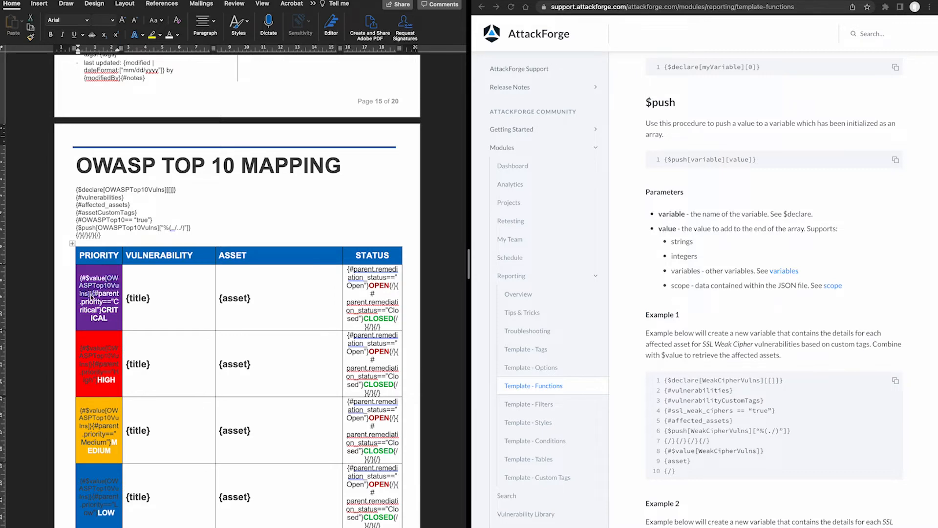
pyautogui.click(170, 316)
# Copy {$help["%()"]} from the $help scope example and insert it on a new line below {#affected_assets} in the OWASP section
pyautogui.scroll(-15, 782, 285)
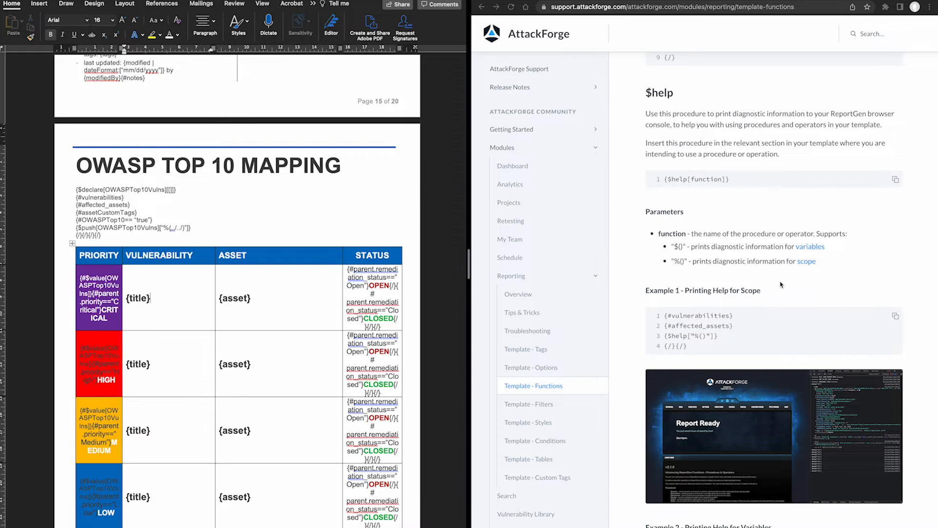
pyautogui.scroll(-1, 780, 284)
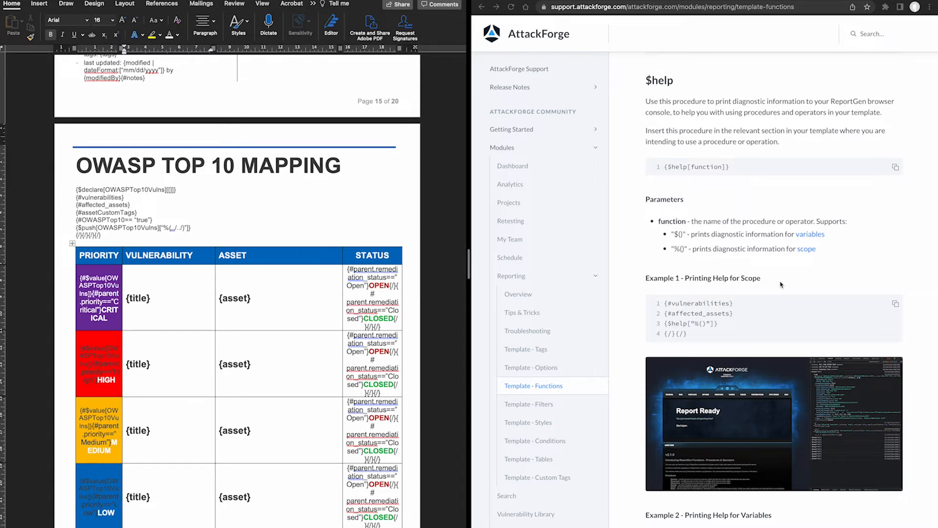
pyautogui.click(680, 323)
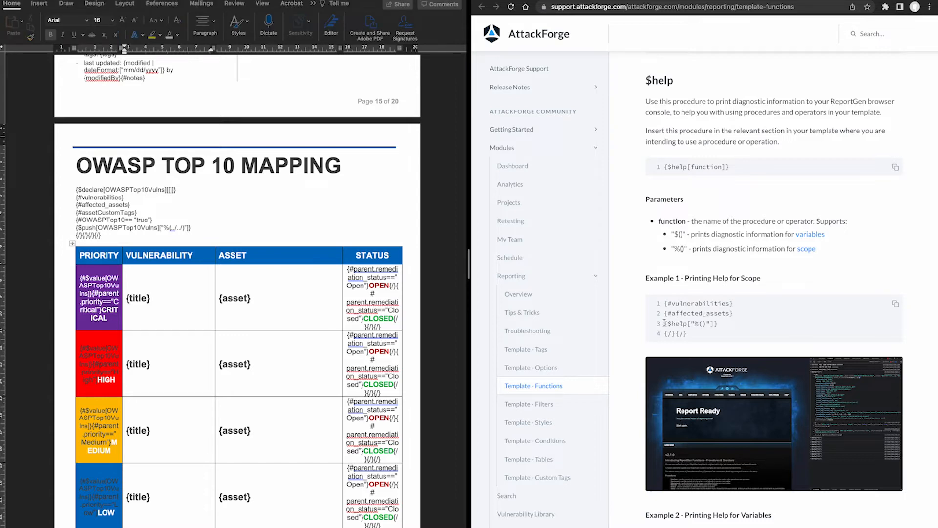
pyautogui.moveTo(664, 323); pyautogui.dragTo(725, 324)
pyautogui.press('super+c')
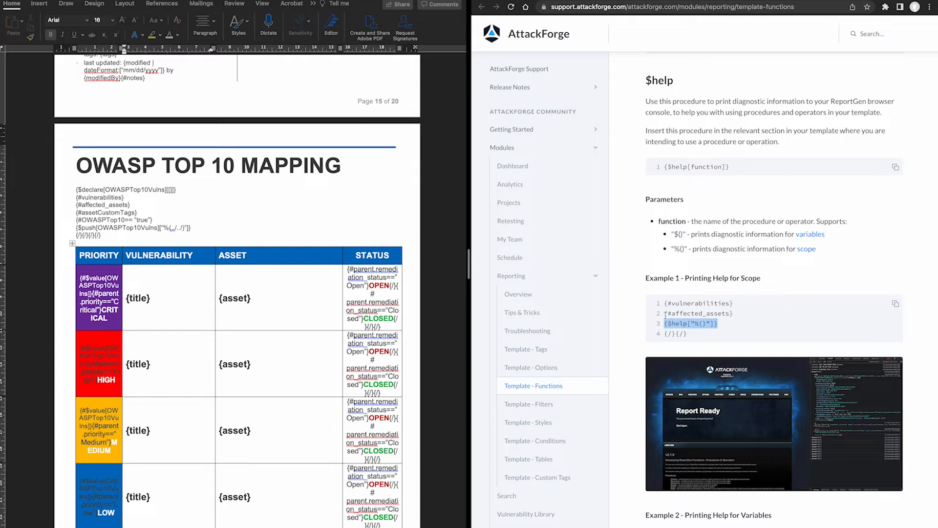
pyautogui.click(132, 205)
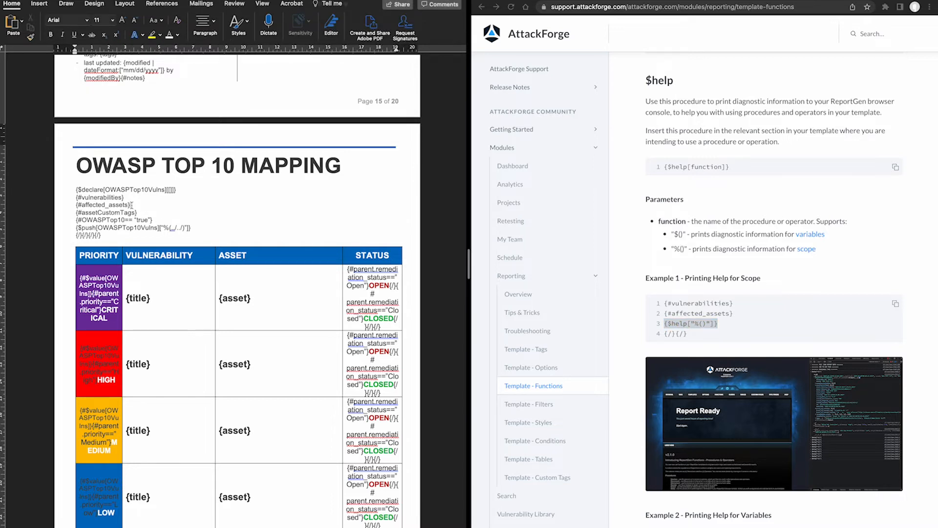
pyautogui.press('Return')
pyautogui.press('super+v')
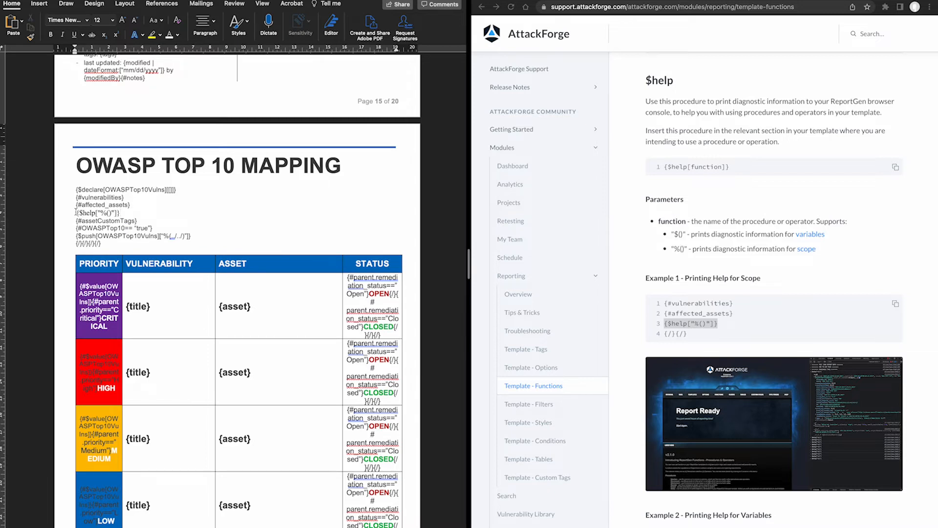
# Examine the enlarged console screenshot for Printing Help for Scope and relate it to the {#affected_assets} tag in the template
pyautogui.click(755, 404)
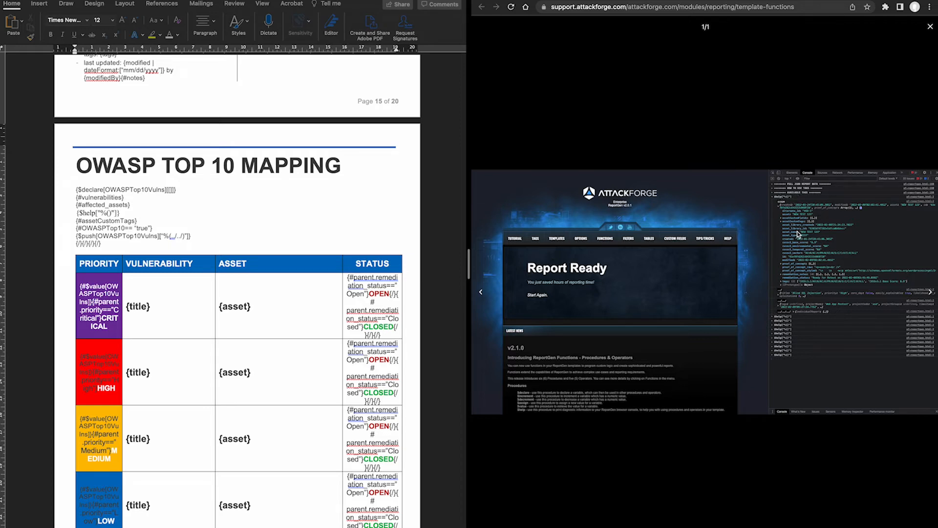
pyautogui.click(929, 28)
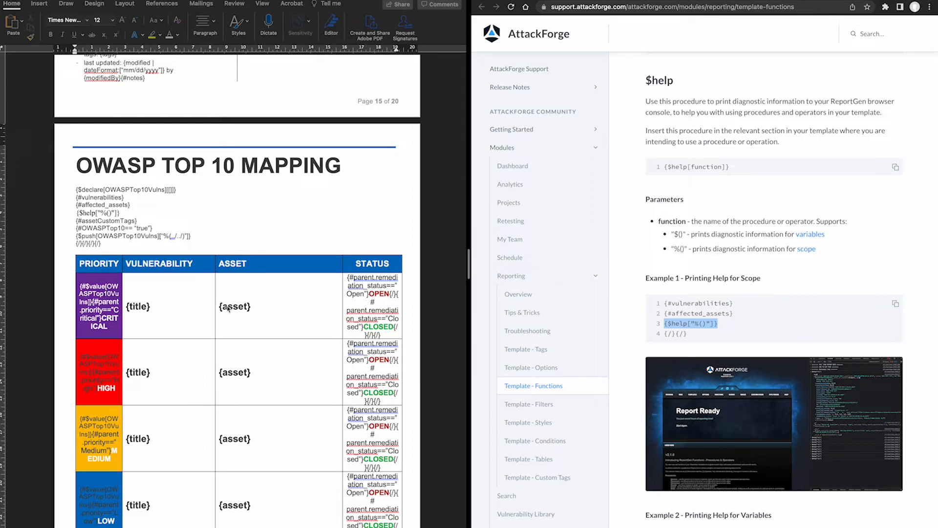
pyautogui.moveTo(76, 205); pyautogui.dragTo(176, 207)
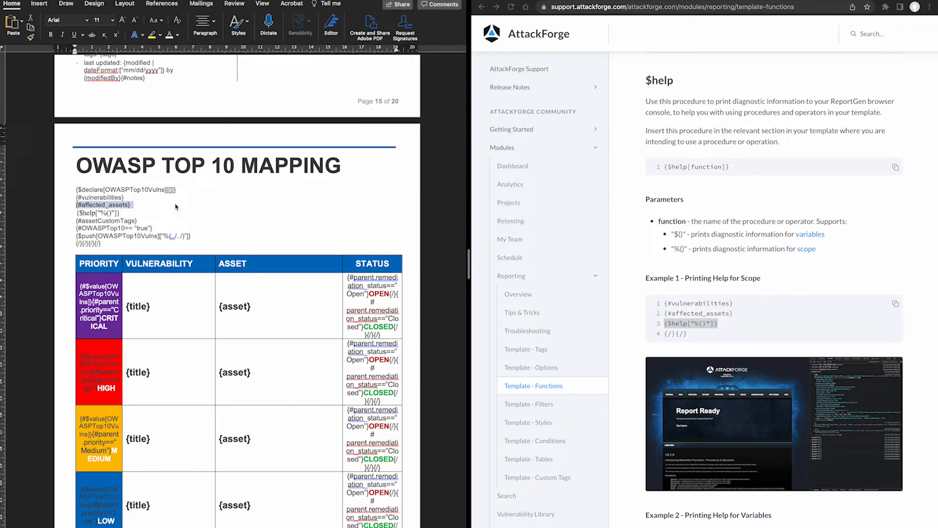
pyautogui.scroll(-1, 682, 320)
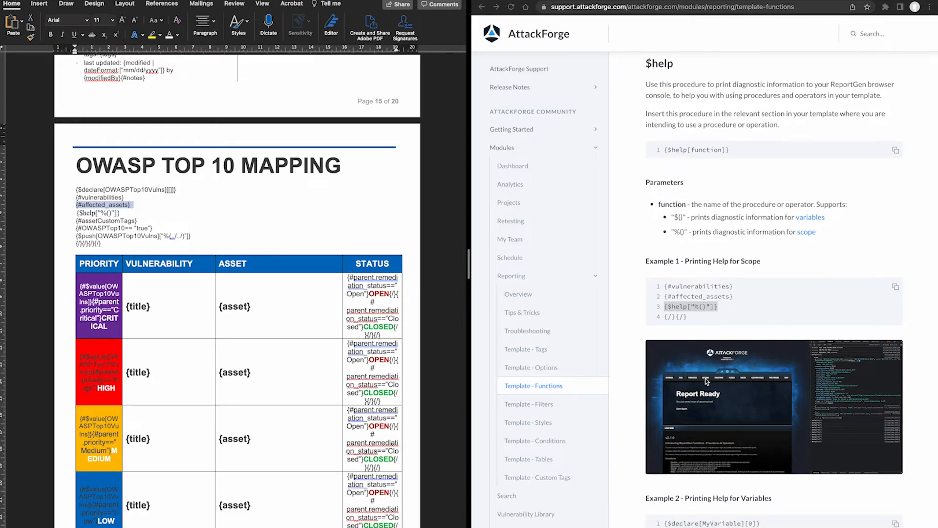
pyautogui.click(733, 377)
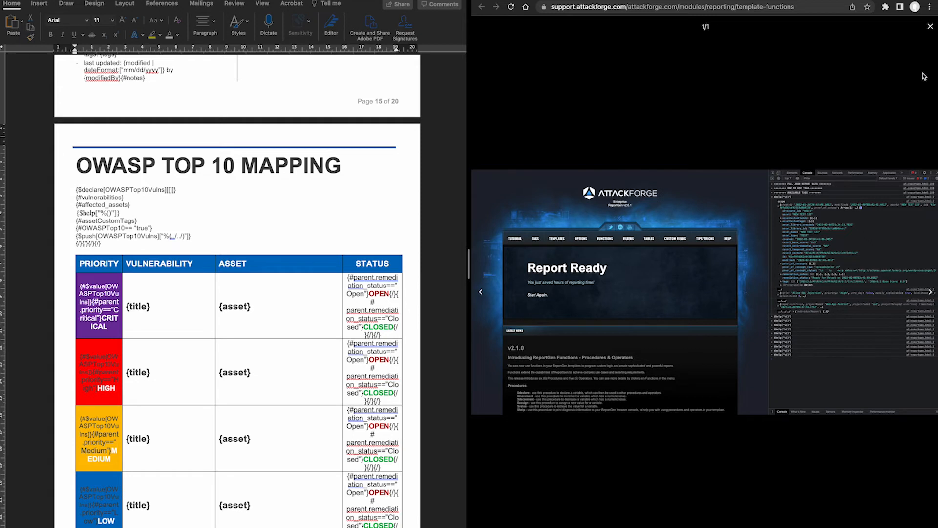
pyautogui.click(930, 26)
# Examine the Printing Help for Variables example, including its {$help["$()"]} line and enlarged console screenshot
pyautogui.scroll(-8, 780, 351)
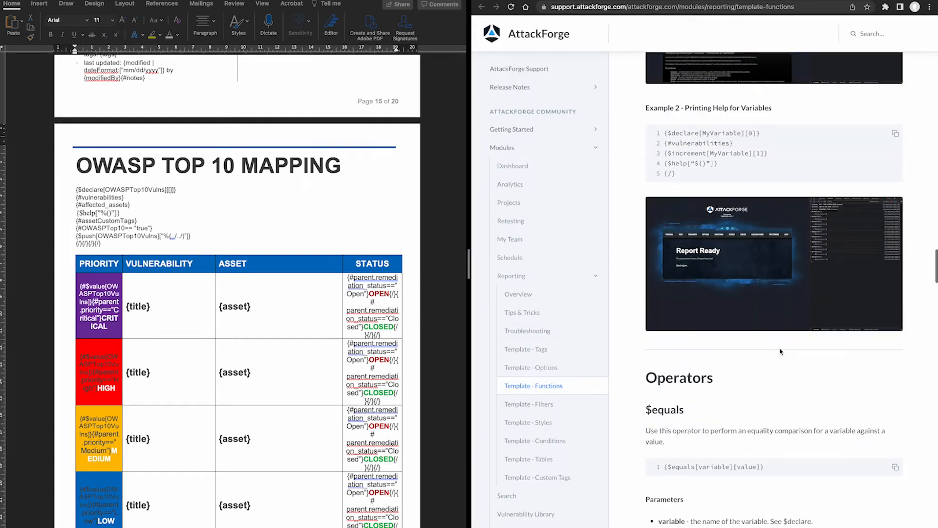
pyautogui.click(809, 258)
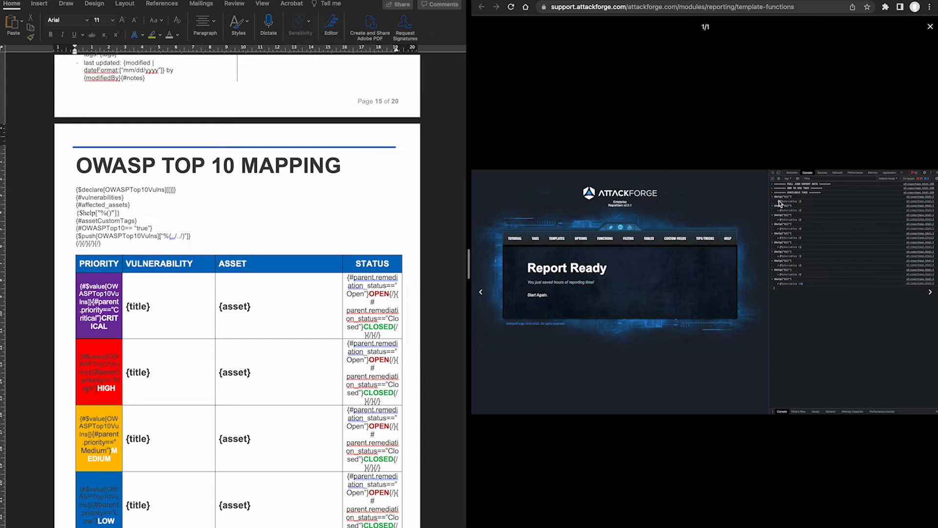
pyautogui.click(930, 26)
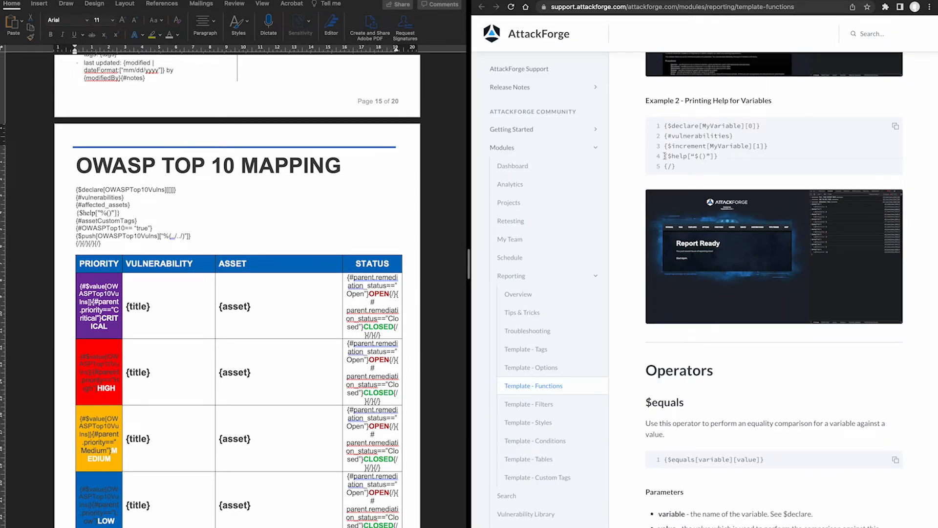
pyautogui.moveTo(664, 155); pyautogui.dragTo(736, 158)
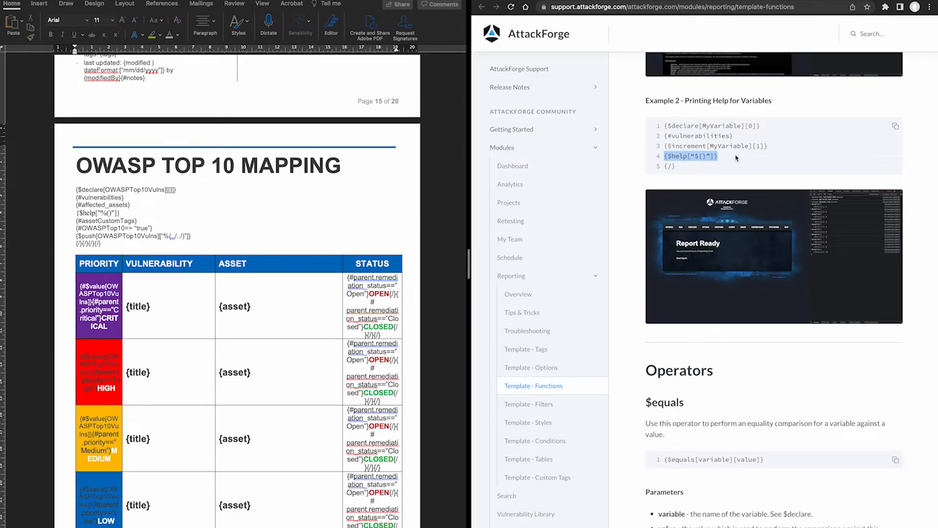
pyautogui.click(776, 264)
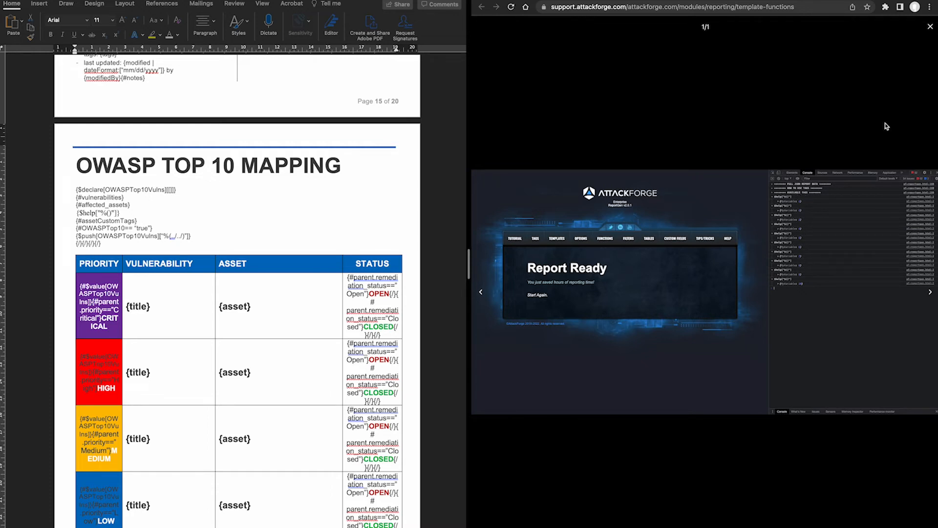
pyautogui.click(930, 27)
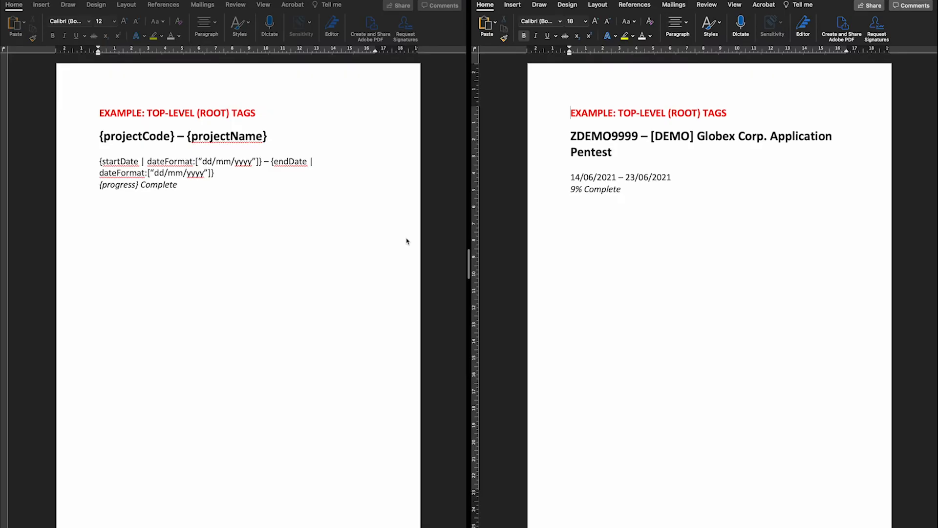
# Examine the {projectCode} and {projectName} tags in the top-level (root) tags example
pyautogui.click(288, 205)
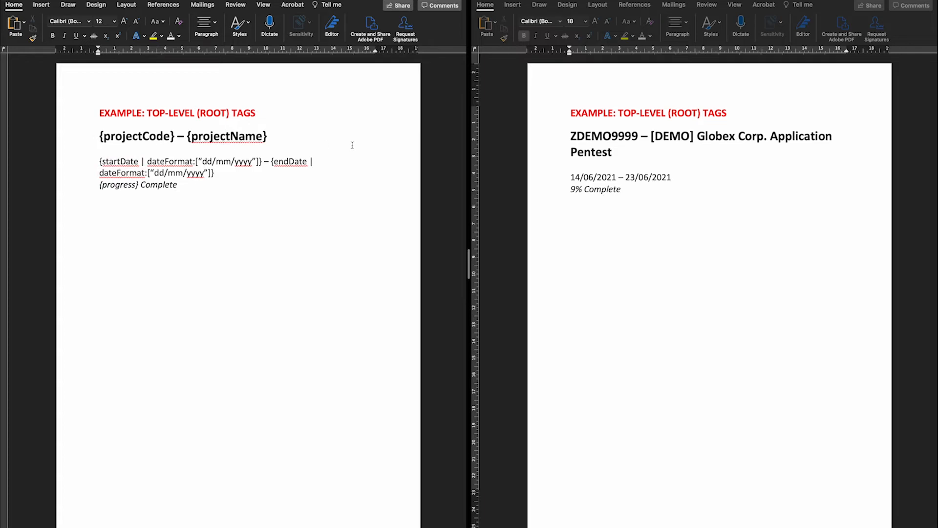
pyautogui.click(220, 189)
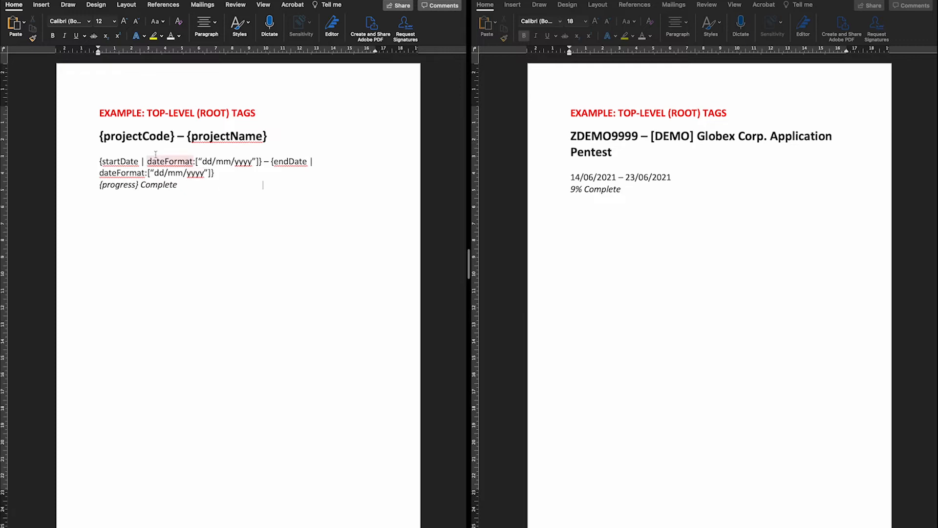
pyautogui.moveTo(103, 137); pyautogui.dragTo(265, 136)
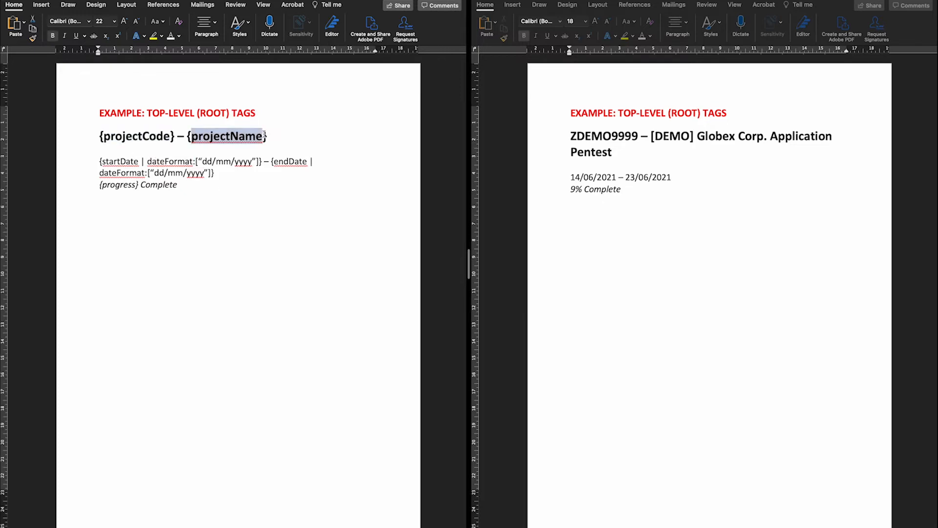
pyautogui.click(233, 176)
# Examine the startDate and endDate tags and the dateFormat filter's "dd/mm/yyyy" pattern in the root tags example
pyautogui.moveTo(102, 161); pyautogui.dragTo(139, 161)
pyautogui.moveTo(273, 161); pyautogui.dragTo(307, 161)
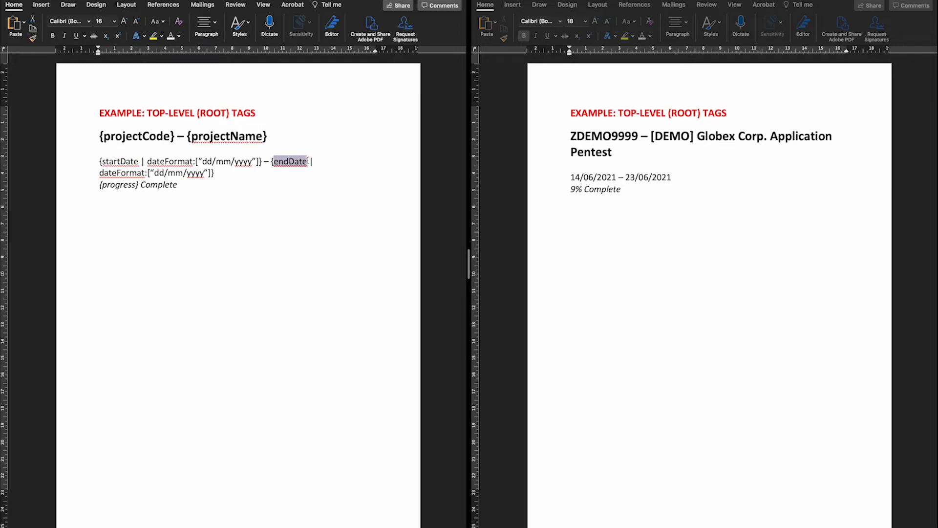
pyautogui.moveTo(148, 161); pyautogui.dragTo(193, 163)
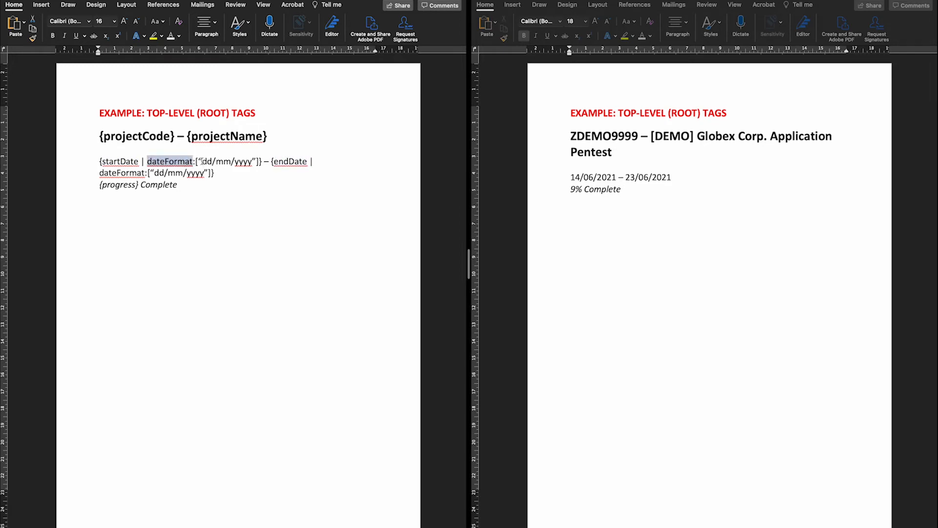
pyautogui.doubleClick(205, 161)
pyautogui.doubleClick(225, 161)
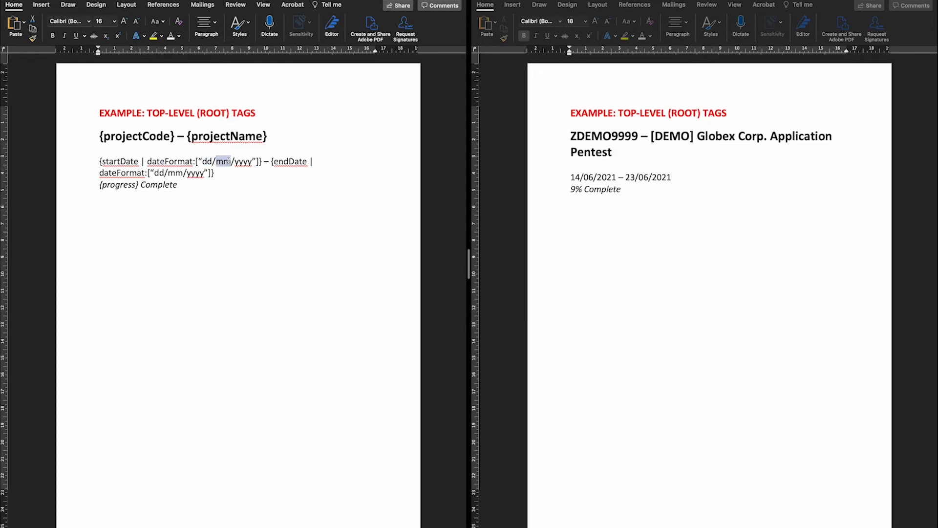
pyautogui.doubleClick(243, 161)
# Compare the {progress} tag in the root tags template with the matching line in the generated report
pyautogui.moveTo(99, 184); pyautogui.dragTo(141, 185)
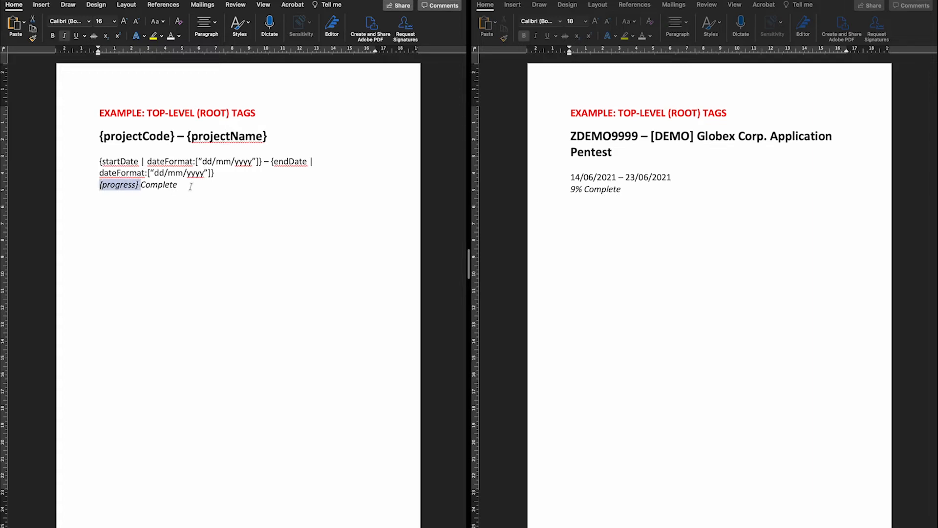
pyautogui.click(191, 186)
pyautogui.click(596, 193)
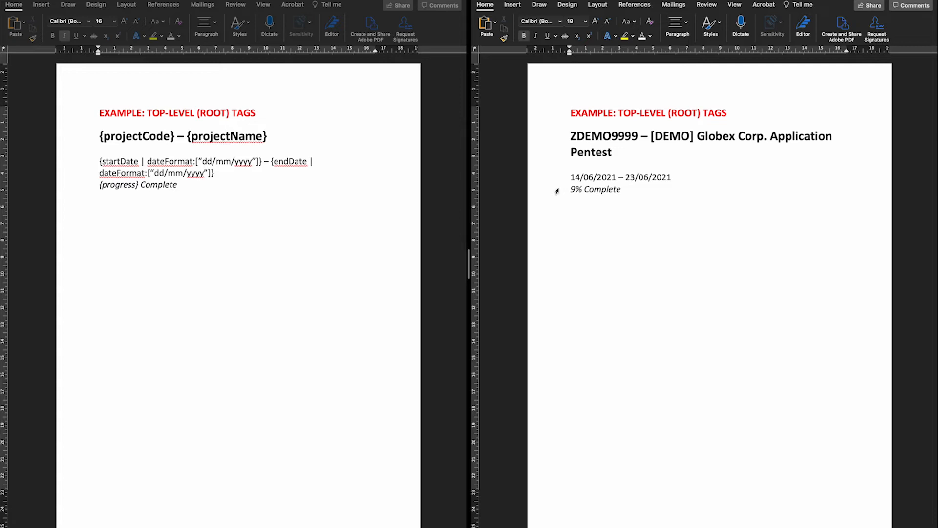
# Switch to the Template - Tags documentation beside the JSON data and review the projectName, projectCode and timestamp tags
pyautogui.hotkey('ctrl', 'Right')
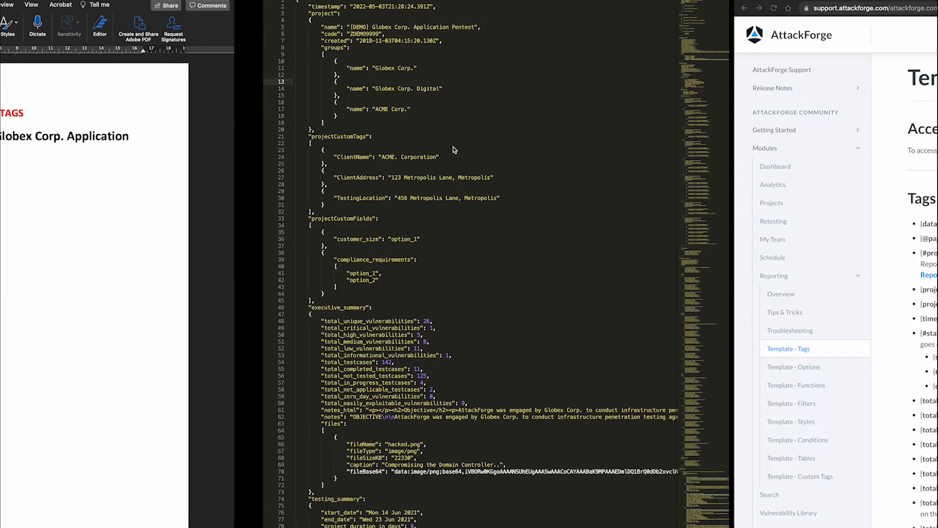
pyautogui.scroll(-2, 677, 262)
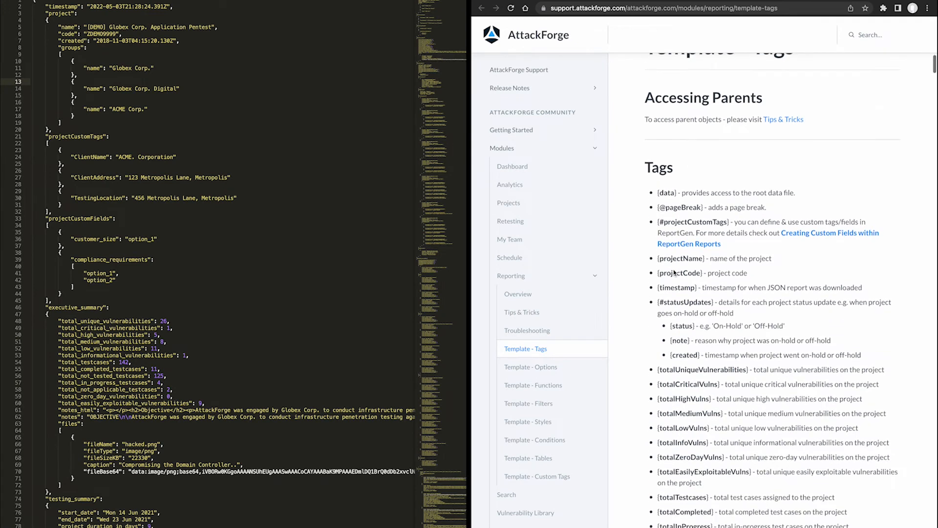
pyautogui.scroll(-1, 677, 262)
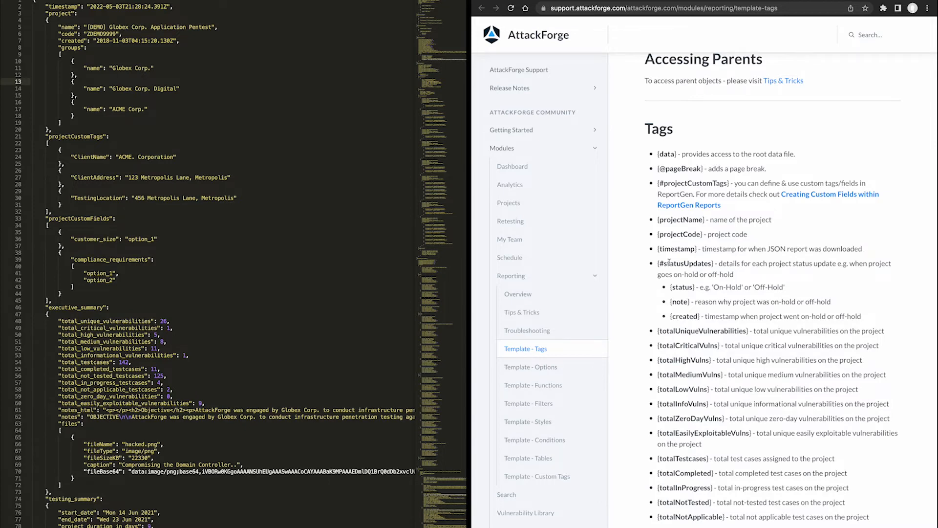
pyautogui.scroll(-1, 669, 262)
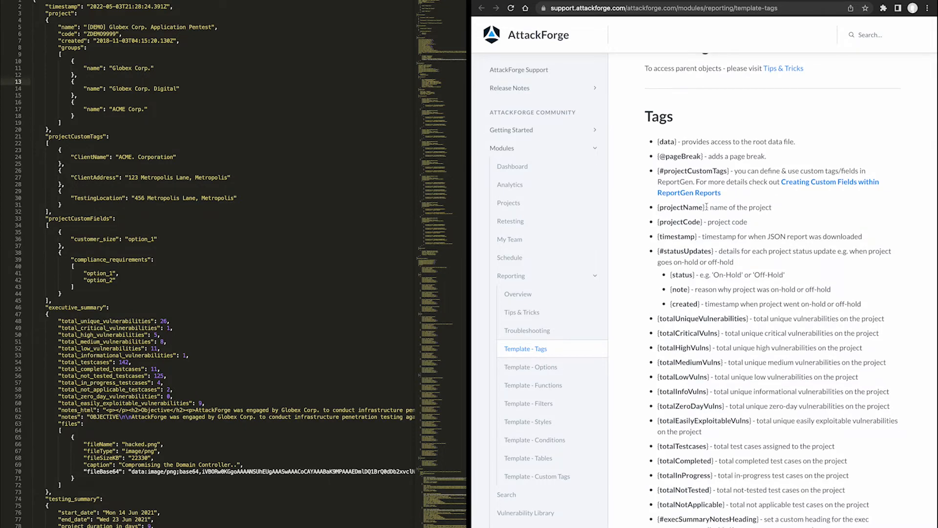
pyautogui.moveTo(659, 207); pyautogui.dragTo(694, 237)
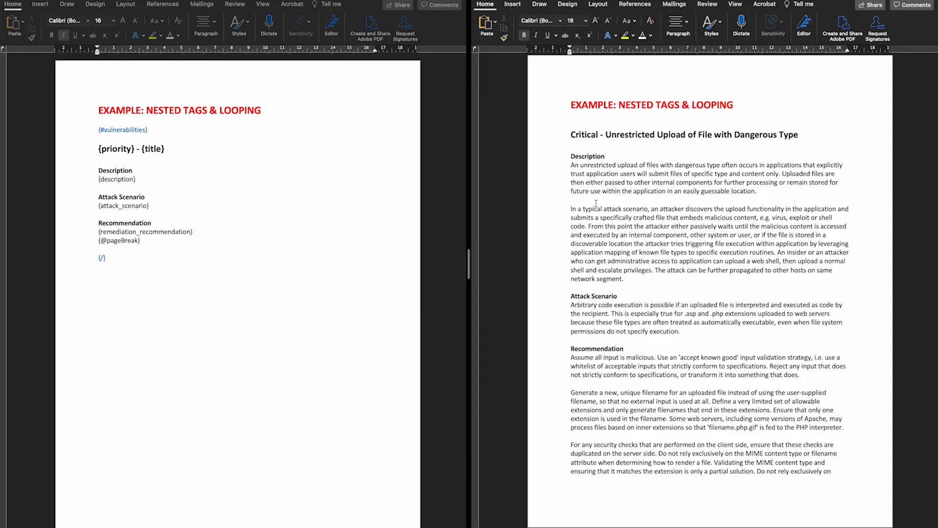
# Examine the {#vulnerabilities} loop tag and the priority, title, description, attack scenario and recommendation lines in the nested tags template
pyautogui.click(194, 131)
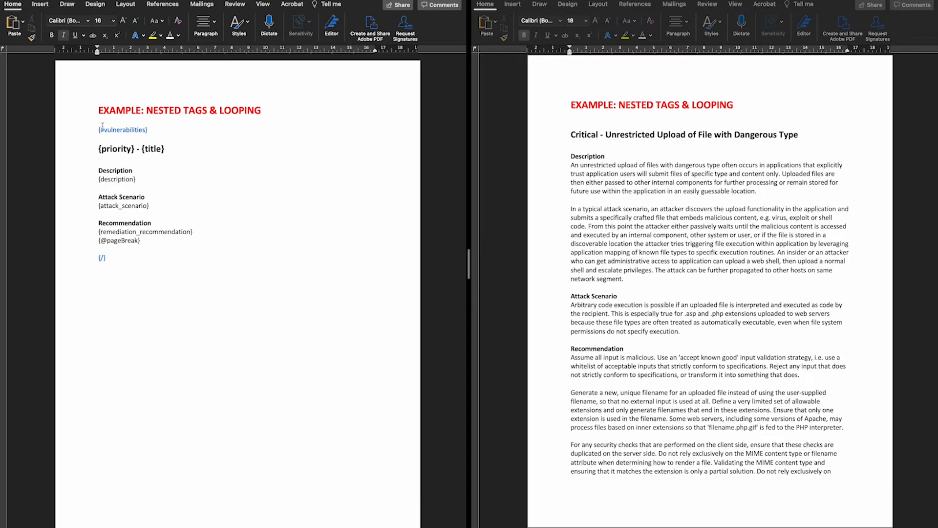
pyautogui.moveTo(98, 130); pyautogui.dragTo(149, 129)
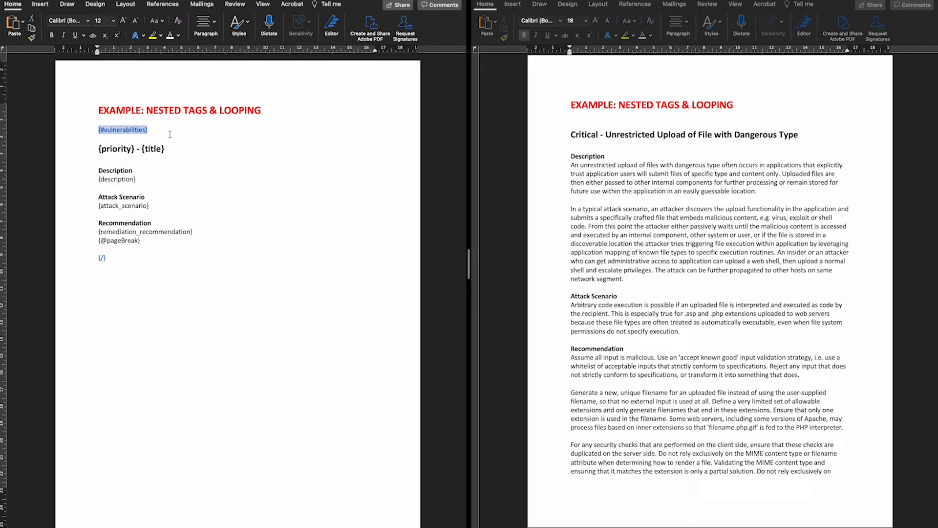
pyautogui.click(163, 186)
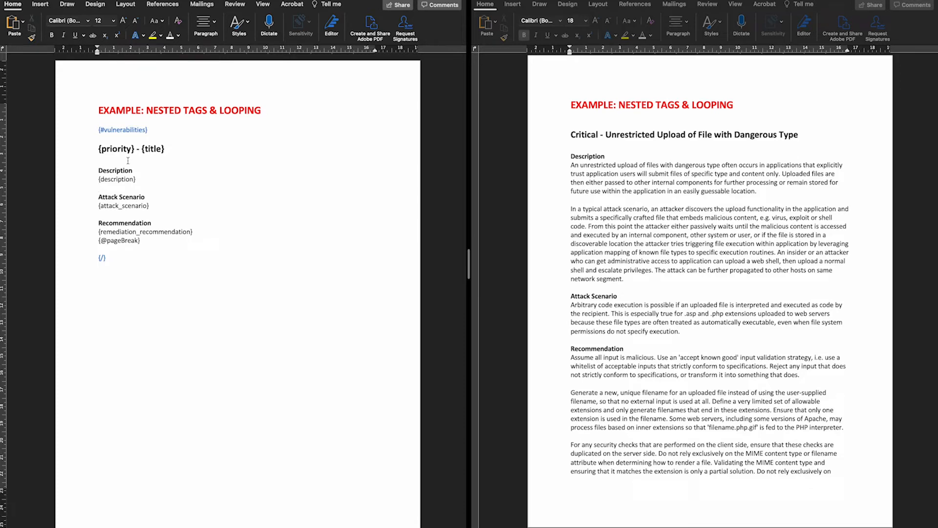
pyautogui.moveTo(98, 148); pyautogui.dragTo(142, 149)
pyautogui.moveTo(99, 170); pyautogui.dragTo(130, 171)
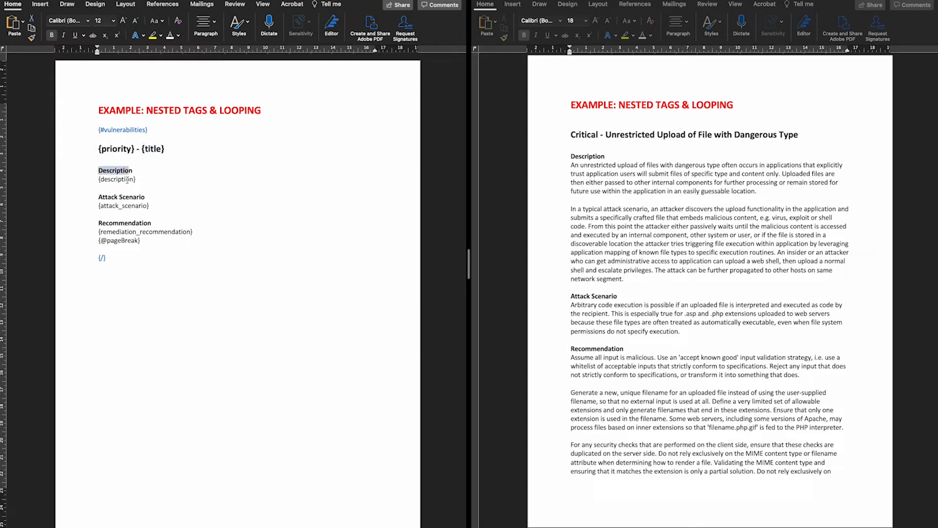
pyautogui.moveTo(98, 198); pyautogui.dragTo(149, 198)
pyautogui.moveTo(98, 223); pyautogui.dragTo(158, 228)
pyautogui.click(158, 227)
pyautogui.moveTo(96, 130); pyautogui.dragTo(148, 130)
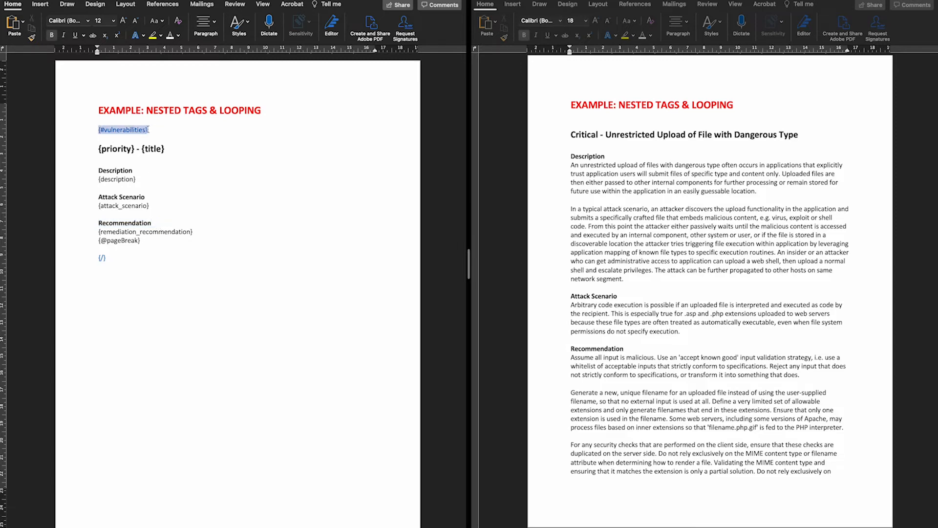
pyautogui.click(168, 149)
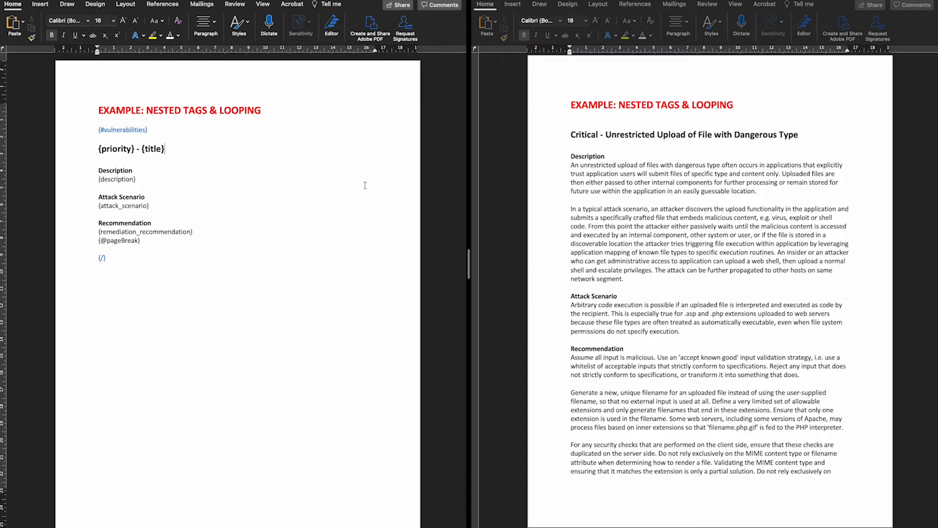
# Switch to the Template - Tags documentation and find the {#vulnerabilities} tag entry
pyautogui.hotkey('ctrl', 'Right')
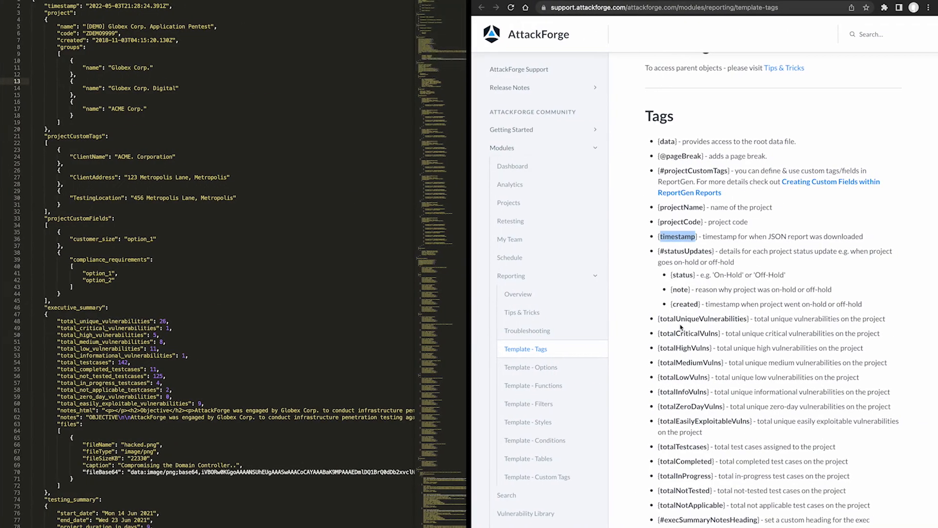
pyautogui.scroll(-15, 681, 327)
pyautogui.scroll(-15, 659, 202)
pyautogui.scroll(-15, 659, 175)
pyautogui.scroll(-15, 659, 174)
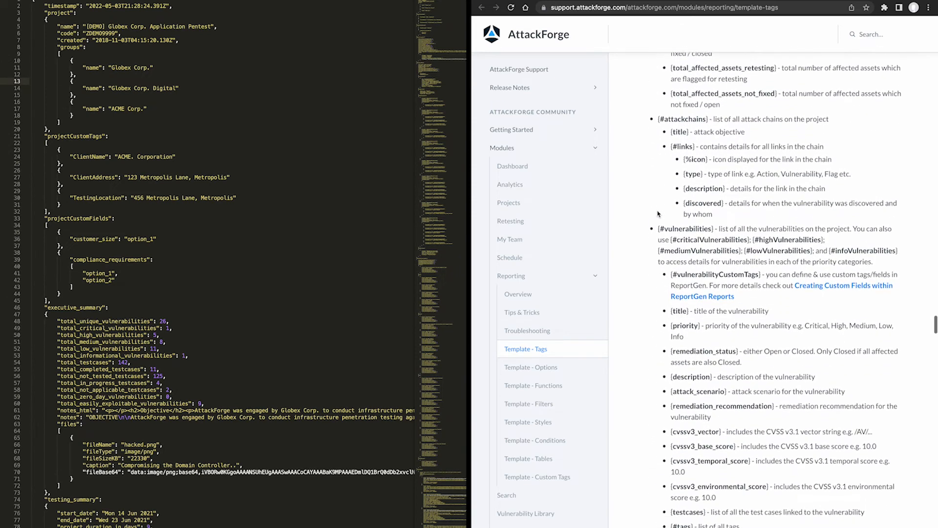
pyautogui.moveTo(658, 228); pyautogui.dragTo(715, 229)
pyautogui.scroll(-2, 715, 224)
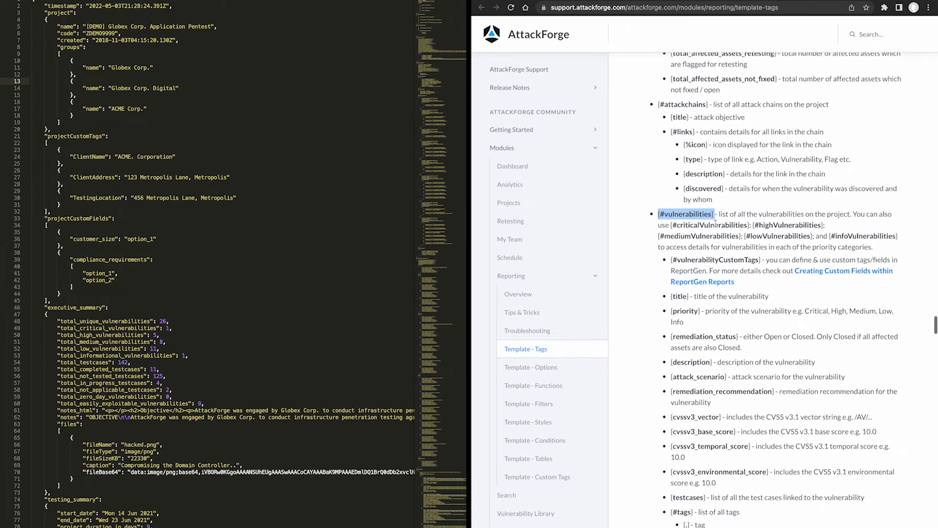
pyautogui.scroll(-3, 715, 223)
pyautogui.click(756, 170)
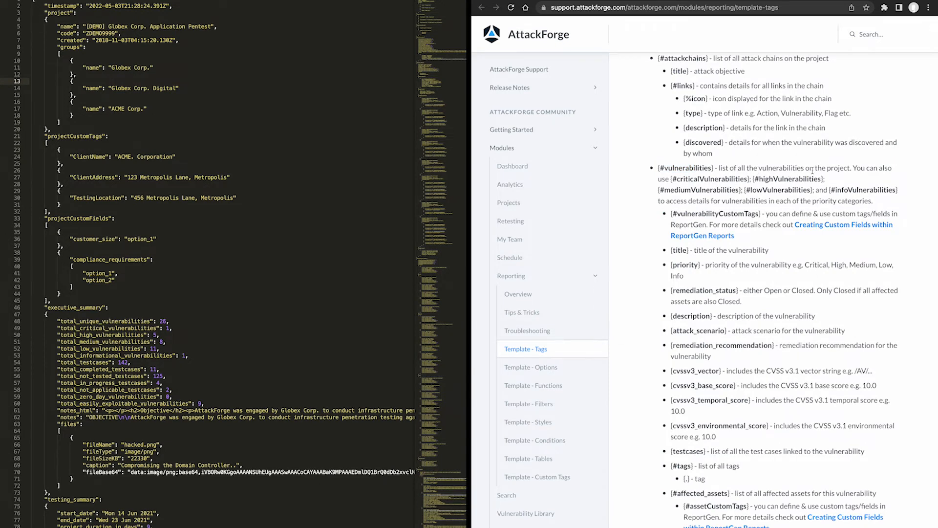
# Review the description, attack_scenario and remediation_recommendation tags nested under {#vulnerabilities} in the documentation
pyautogui.scroll(-2, 812, 170)
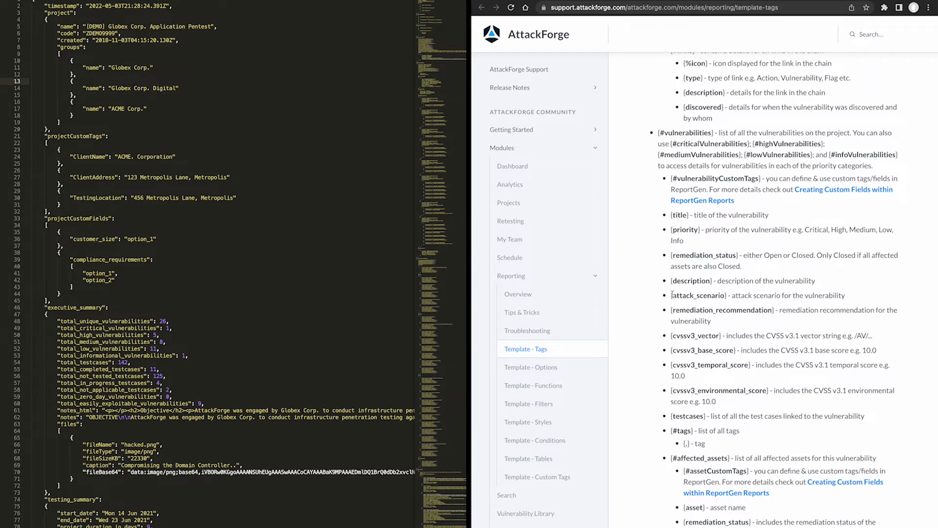
pyautogui.scroll(-1, 672, 294)
pyautogui.moveTo(671, 254); pyautogui.dragTo(706, 255)
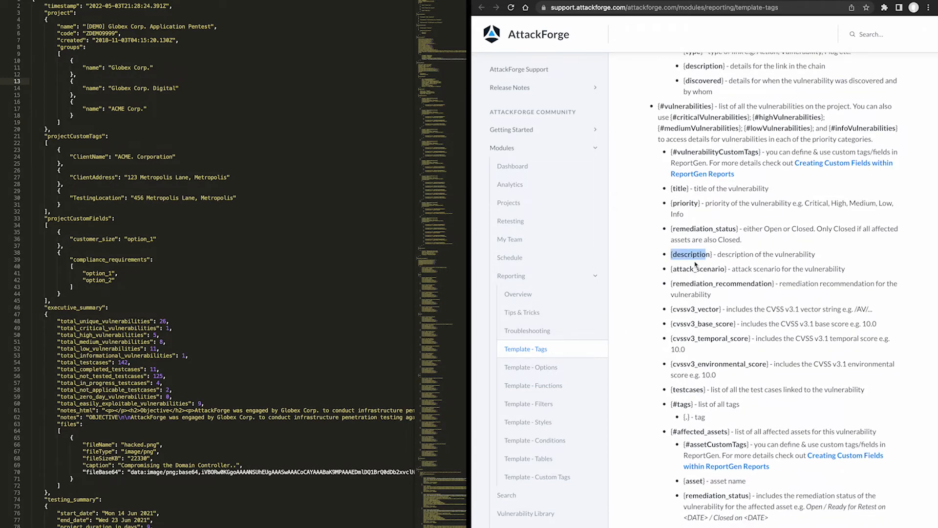
pyautogui.click(703, 270)
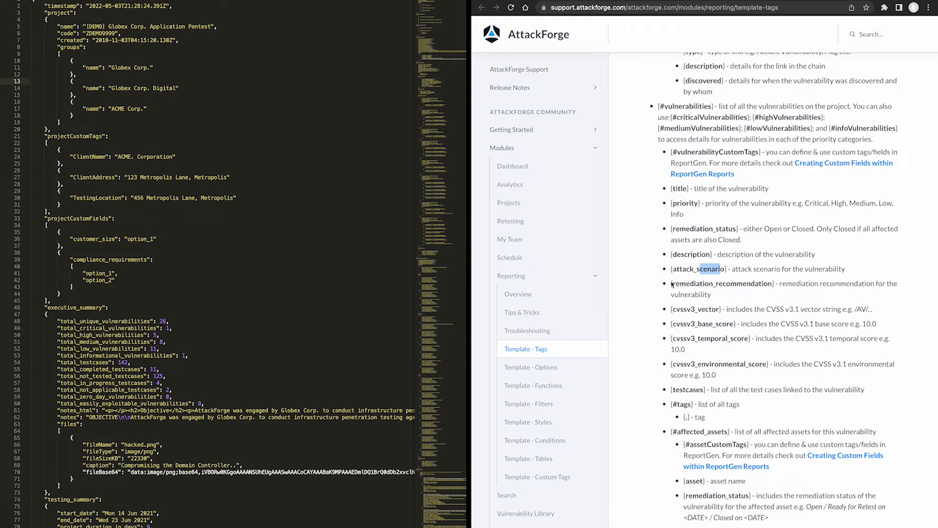
pyautogui.moveTo(673, 284); pyautogui.dragTo(765, 282)
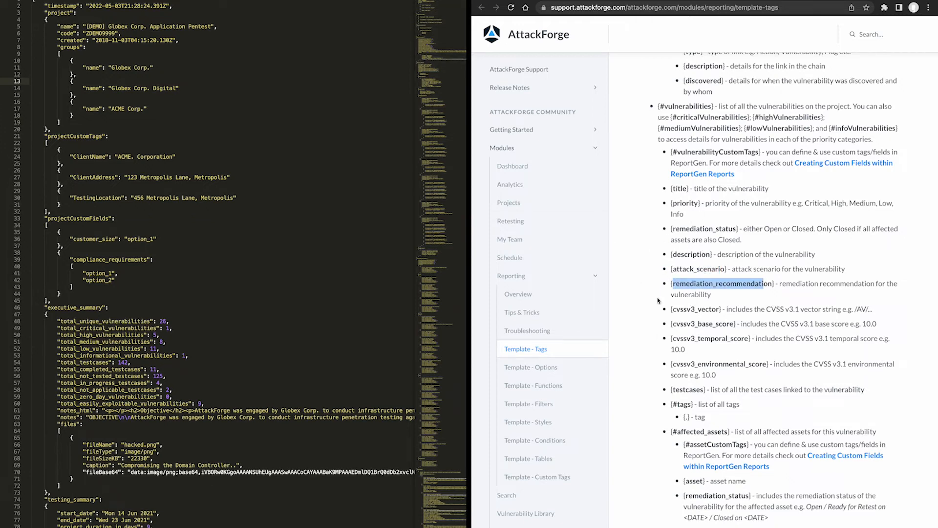
# Collapse the testing_summary, vulnerabilities_summary and attackchains sections of the JSON data to reach the vulnerabilities array
pyautogui.click(230, 247)
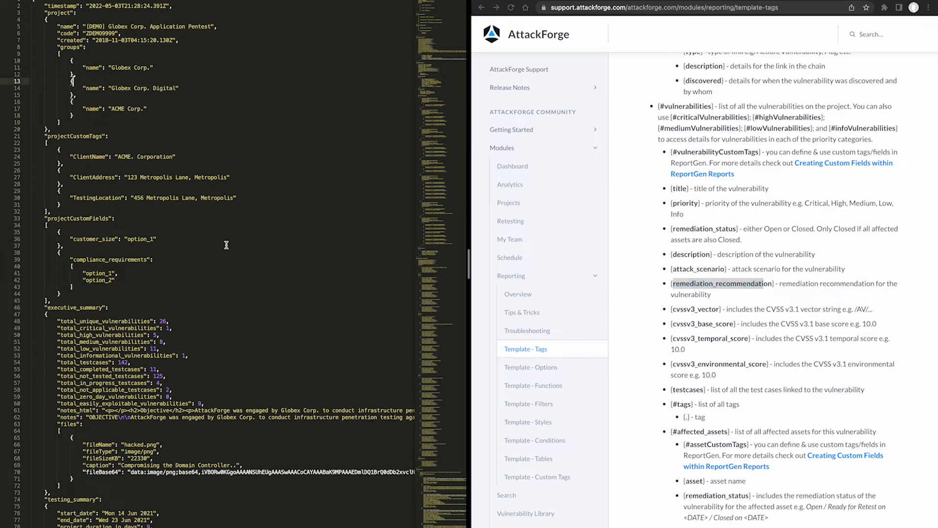
pyautogui.scroll(-5, 231, 247)
pyautogui.scroll(-10, 231, 247)
pyautogui.click(26, 165)
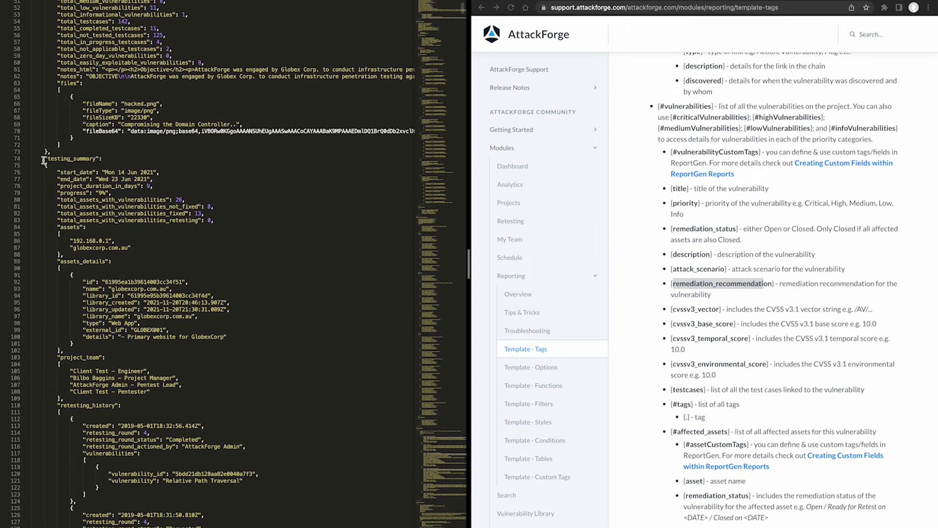
pyautogui.click(25, 186)
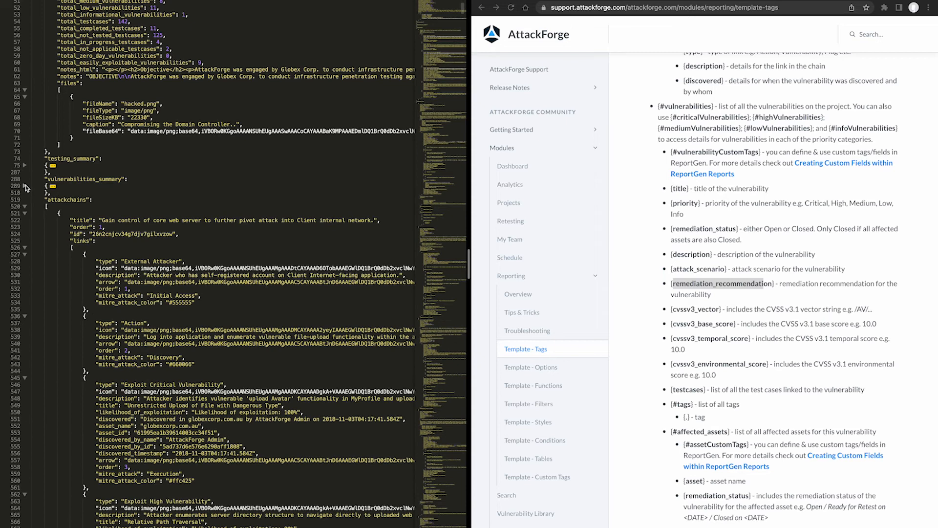
pyautogui.click(25, 205)
pyautogui.scroll(-4, 54, 249)
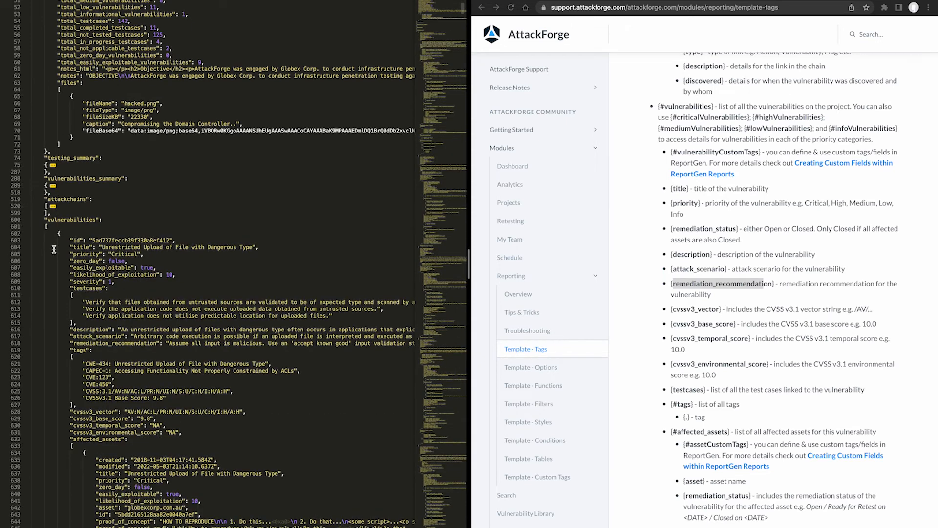
# Examine the description, attack_scenario and remediation_recommendation fields of the first vulnerability in the JSON data
pyautogui.scroll(-1, 79, 169)
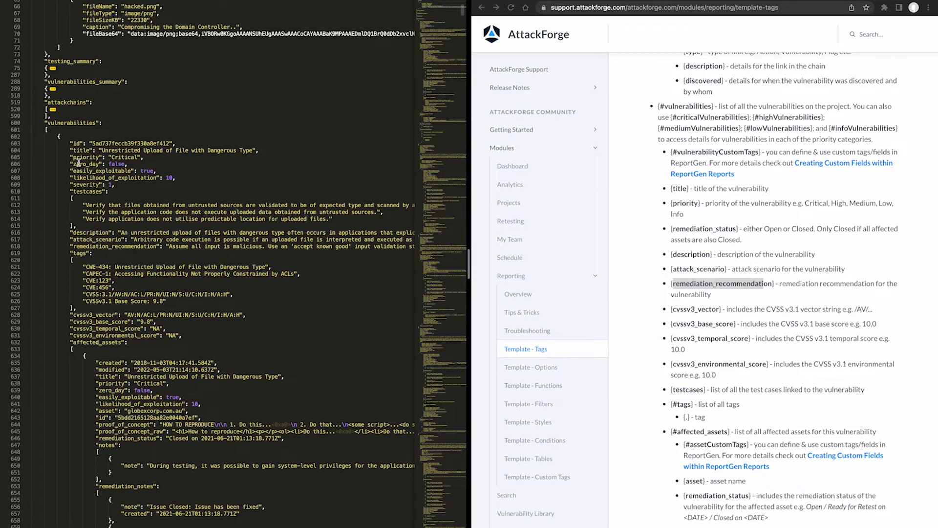
pyautogui.scroll(-1, 129, 224)
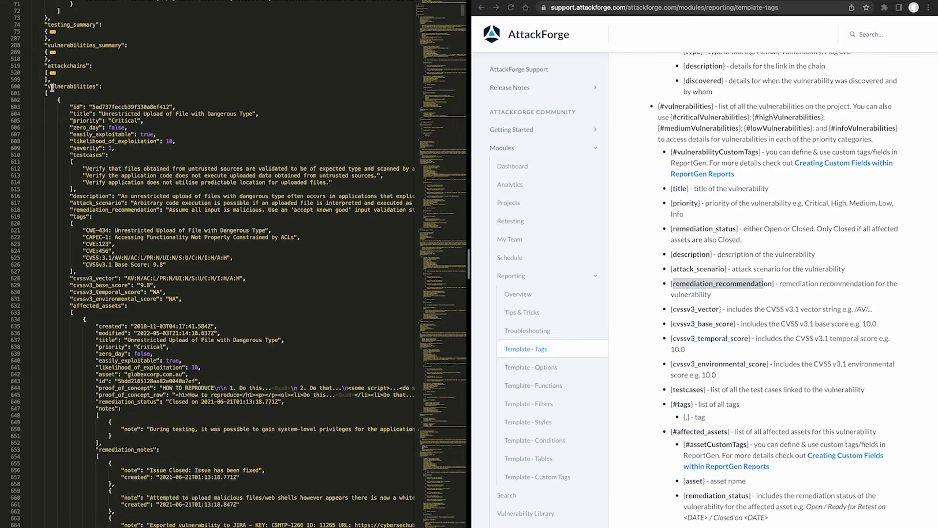
pyautogui.click(74, 196)
pyautogui.click(118, 203)
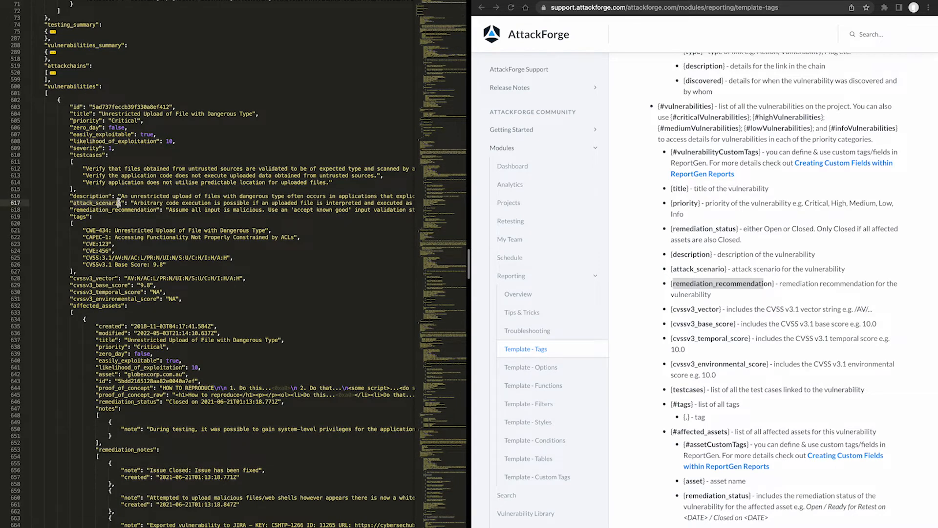
pyautogui.moveTo(73, 210); pyautogui.dragTo(154, 211)
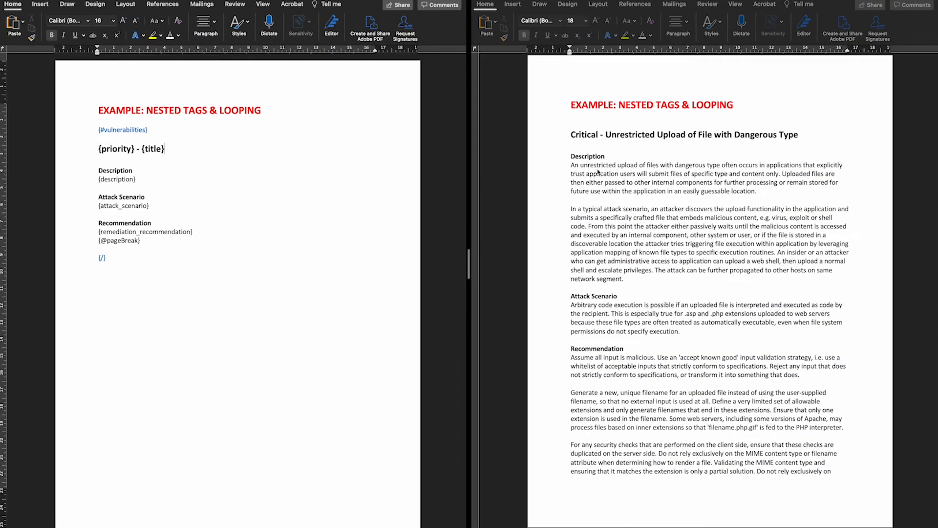
# Switch to the generated report and review the first vulnerability's priority, title, Description, Attack Scenario and Recommendation headings
pyautogui.click(598, 172)
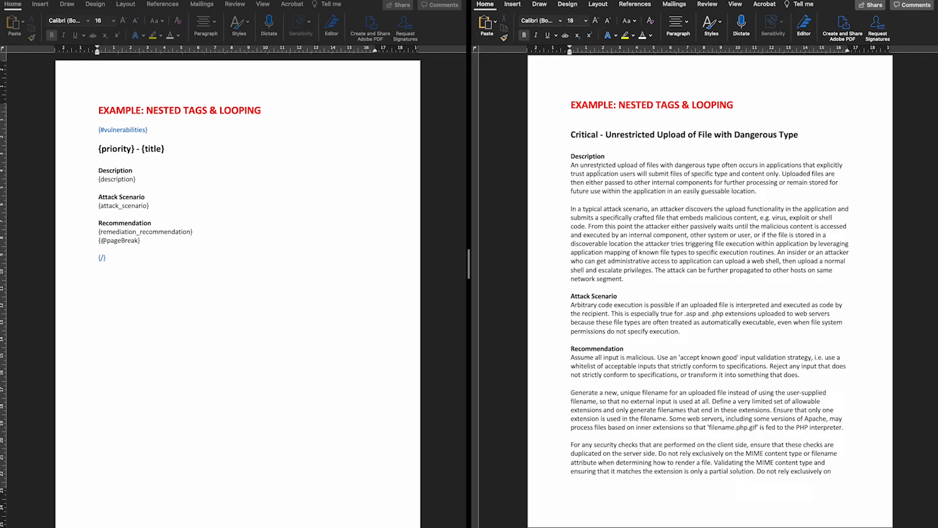
pyautogui.moveTo(570, 135); pyautogui.dragTo(599, 135)
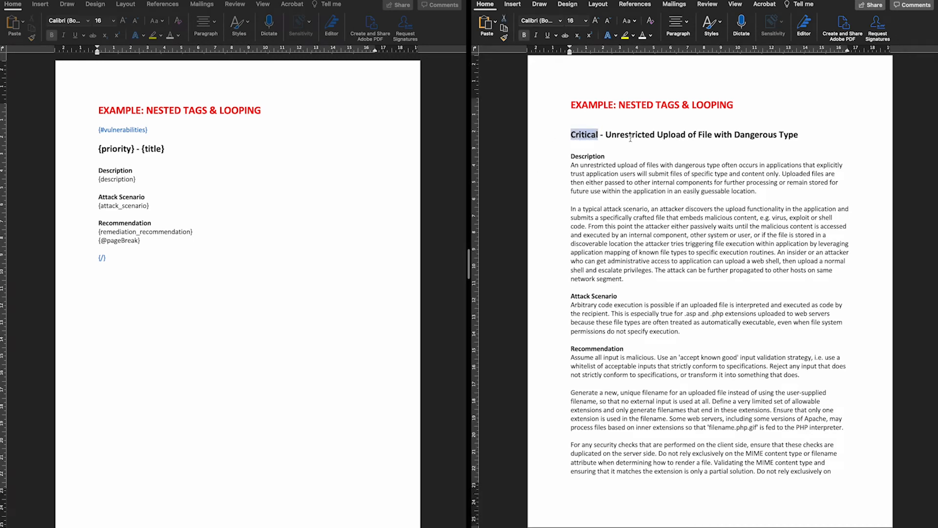
pyautogui.moveTo(606, 135); pyautogui.dragTo(795, 135)
pyautogui.moveTo(571, 155); pyautogui.dragTo(612, 156)
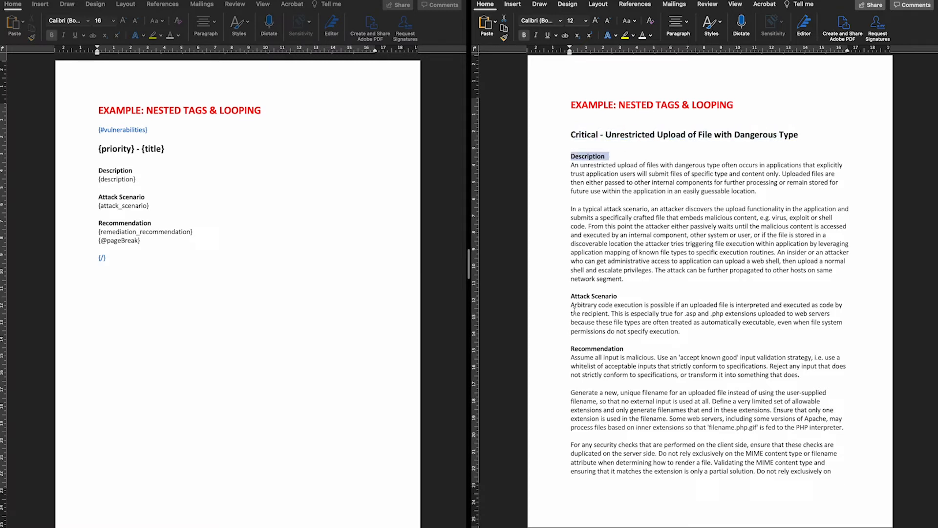
pyautogui.moveTo(570, 296); pyautogui.dragTo(647, 296)
pyautogui.moveTo(570, 348); pyautogui.dragTo(642, 350)
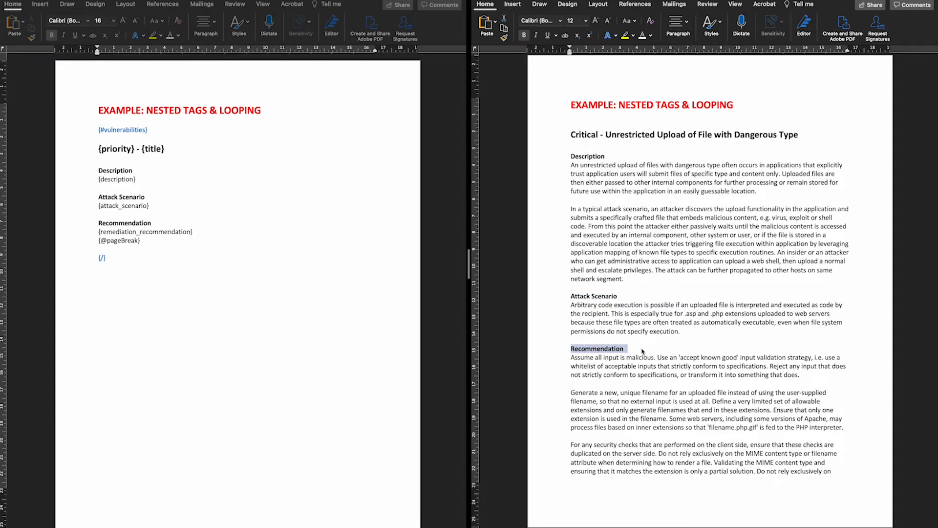
pyautogui.scroll(-5, 642, 351)
pyautogui.click(99, 240)
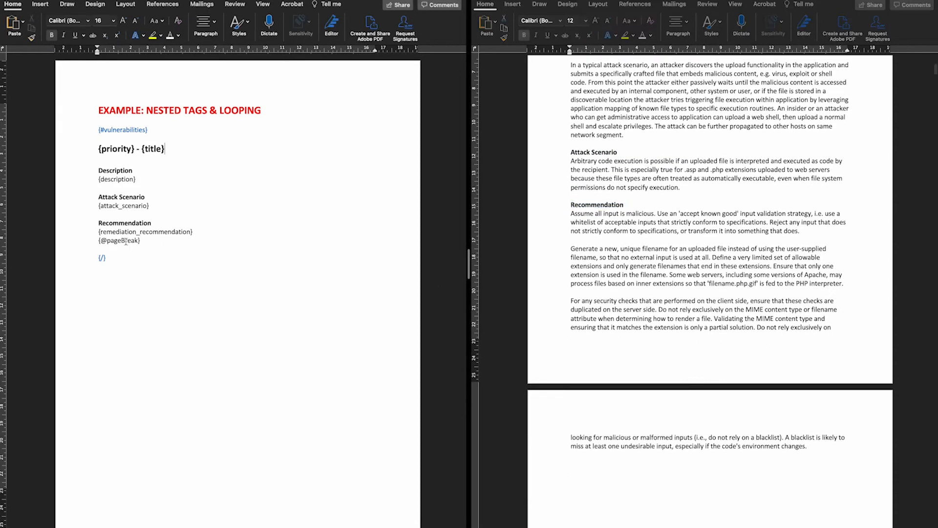
pyautogui.moveTo(99, 240); pyautogui.dragTo(144, 243)
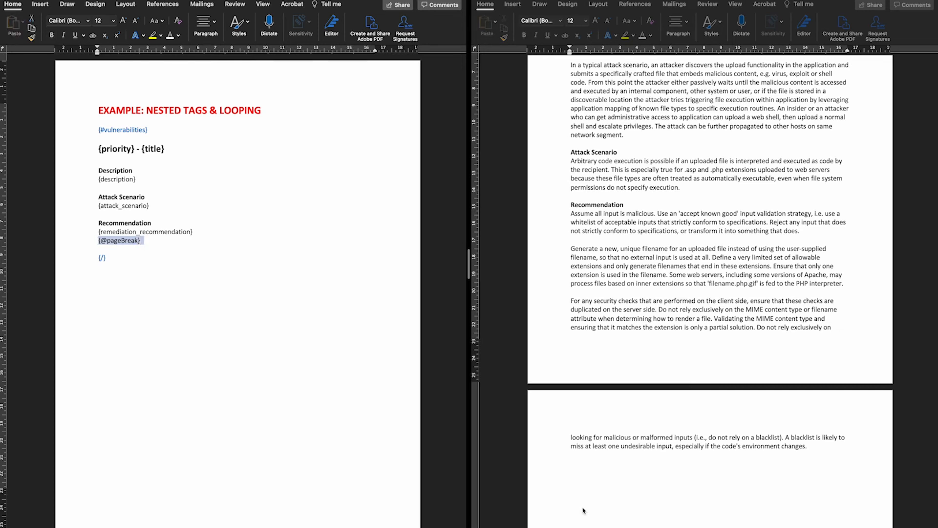
pyautogui.click(171, 188)
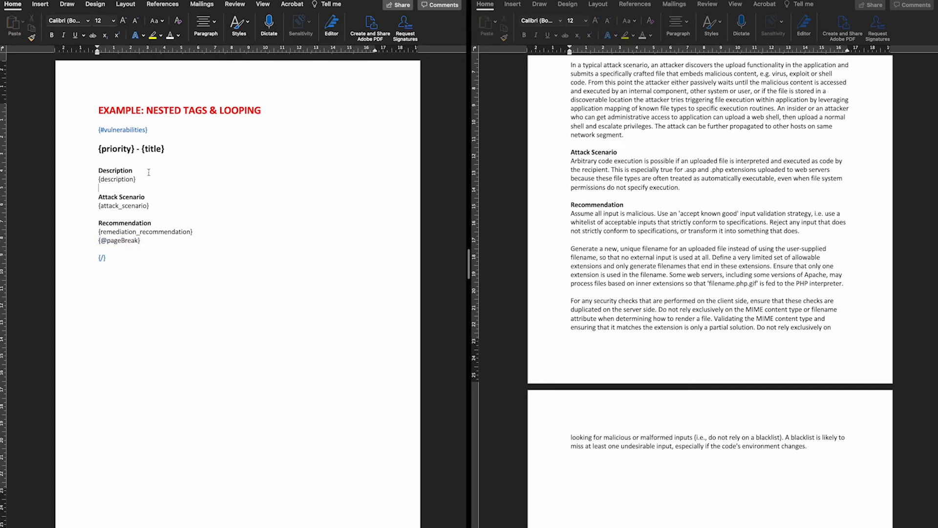
# Examine the template's {#vulnerabilities} opening loop tag and the first object in the JSON data's vulnerabilities array
pyautogui.hotkey('shift', 'Left')
pyautogui.click(149, 130)
pyautogui.moveTo(97, 130); pyautogui.dragTo(152, 128)
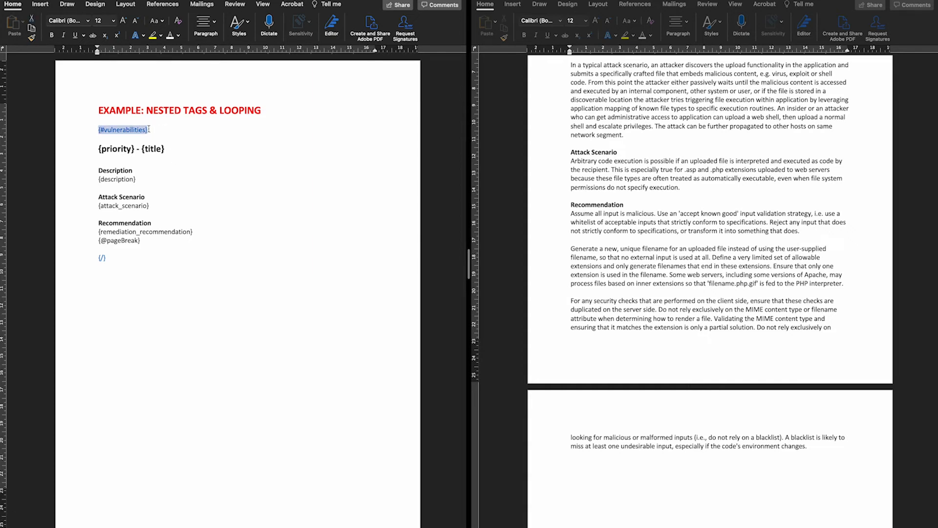
pyautogui.click(149, 127)
pyautogui.click(104, 129)
pyautogui.press('BackSpace')
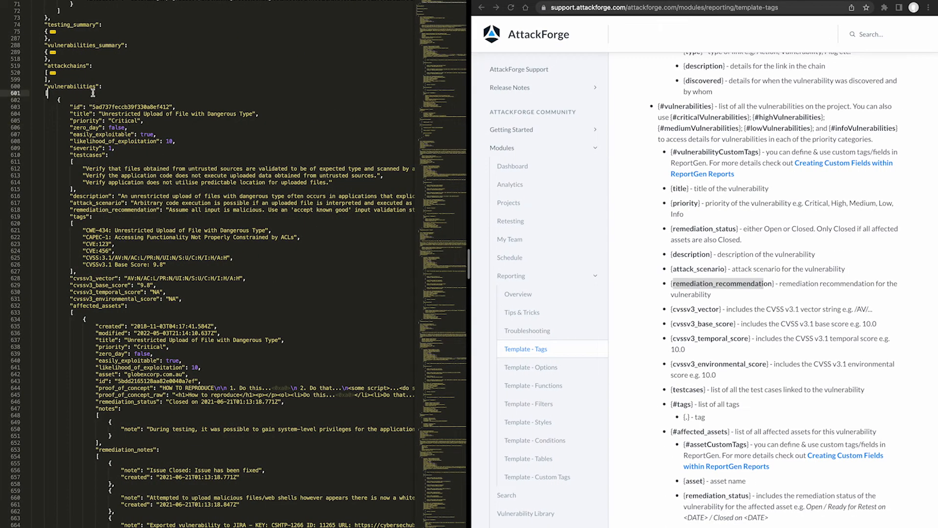
pyautogui.click(58, 99)
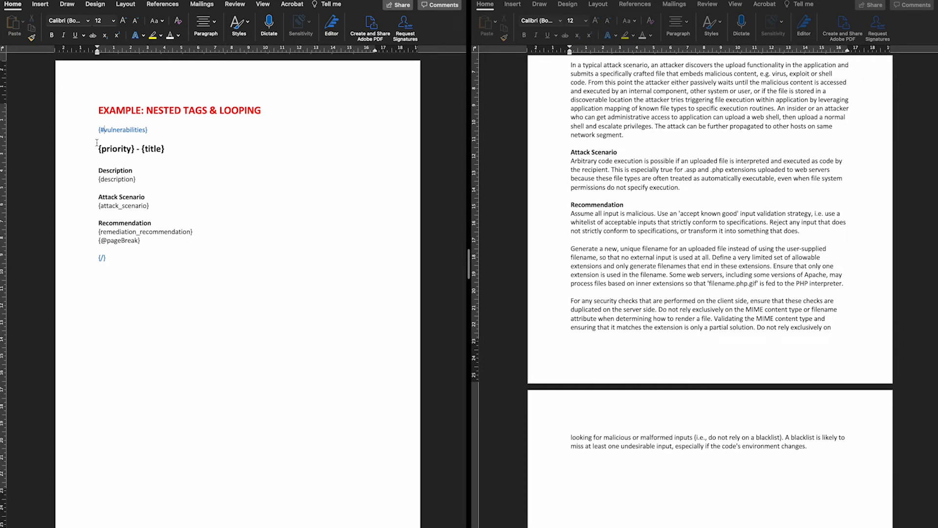
# Return to the template and examine the {priority} - {title} line together with its enclosing {#vulnerabilities} tag
pyautogui.moveTo(98, 147); pyautogui.dragTo(195, 146)
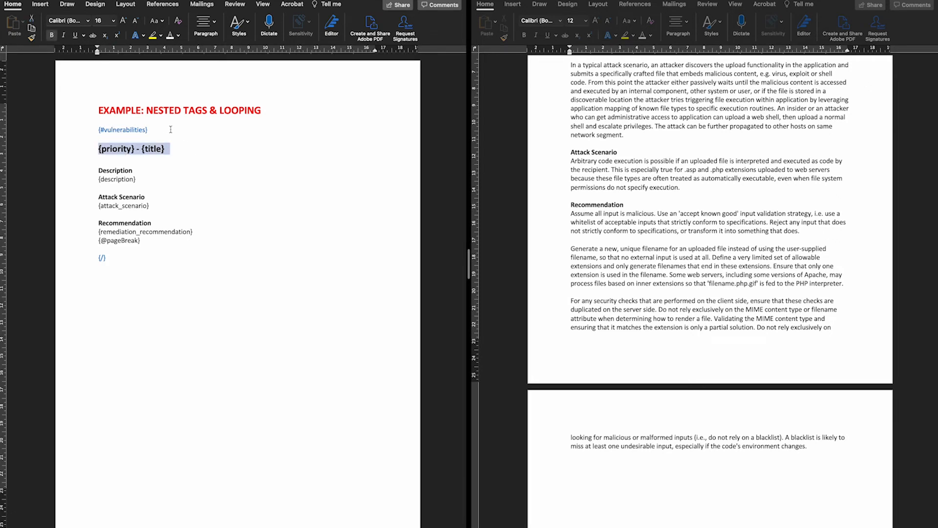
pyautogui.click(106, 132)
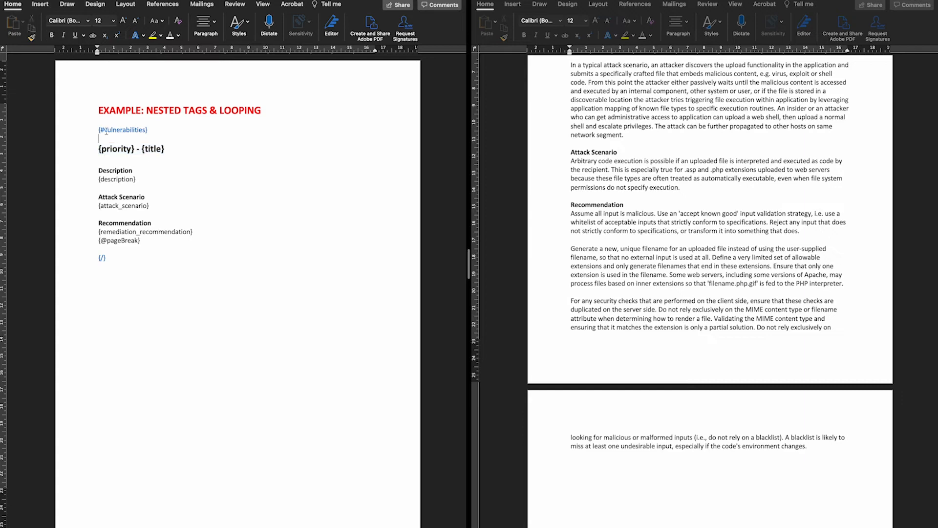
pyautogui.moveTo(100, 128); pyautogui.dragTo(148, 128)
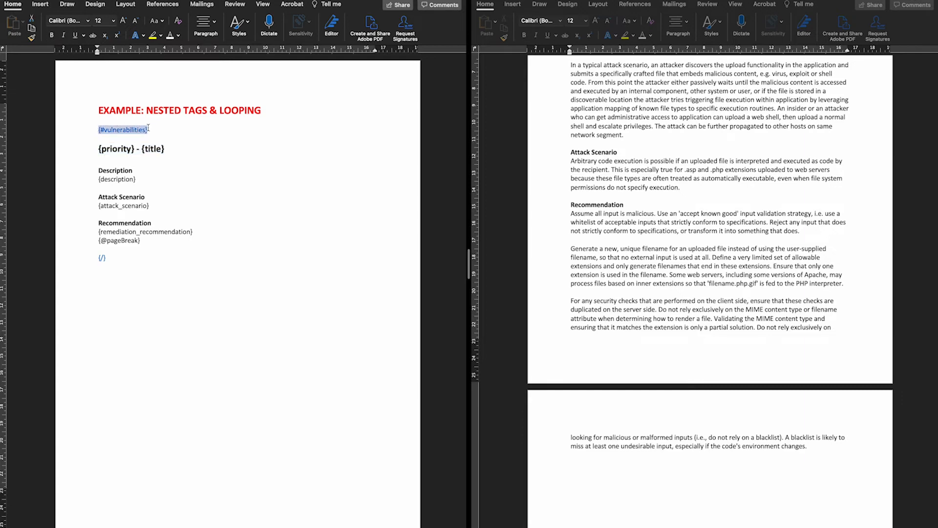
# Switch to the JSON data and collapse the first object in the vulnerabilities array
pyautogui.hotkey('ctrl', 'Right')
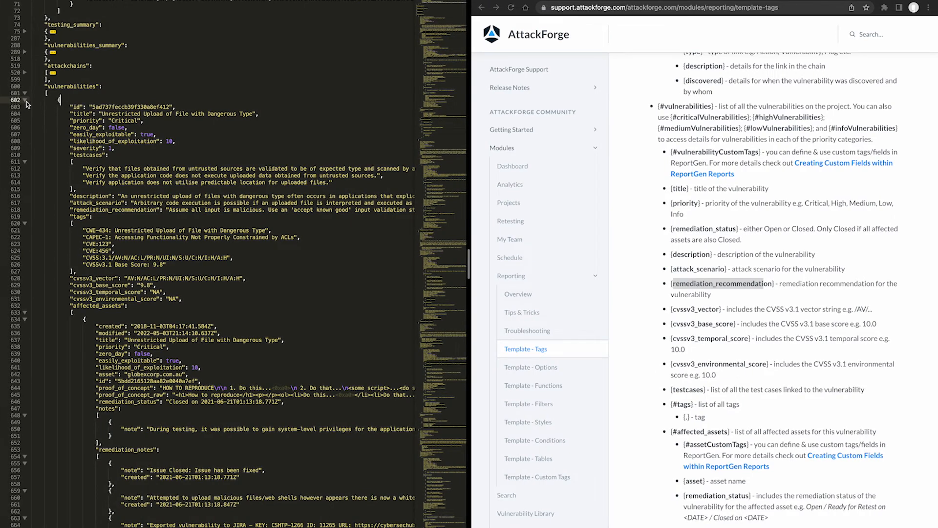
pyautogui.click(24, 101)
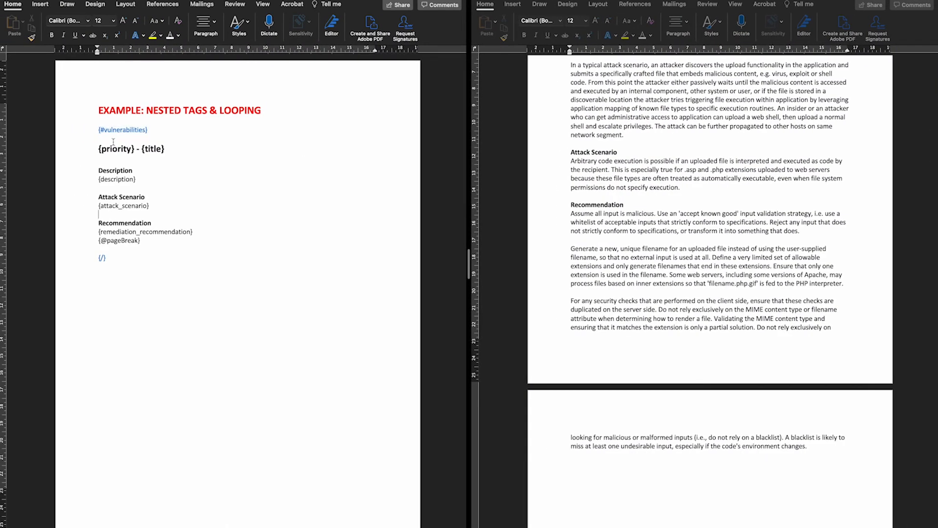
# Return to the nested tags template and match the {/} closing tag with its {#vulnerabilities} opening tag
pyautogui.moveTo(97, 258); pyautogui.dragTo(109, 257)
pyautogui.click(111, 253)
pyautogui.doubleClick(108, 255)
pyautogui.moveTo(99, 129); pyautogui.dragTo(155, 130)
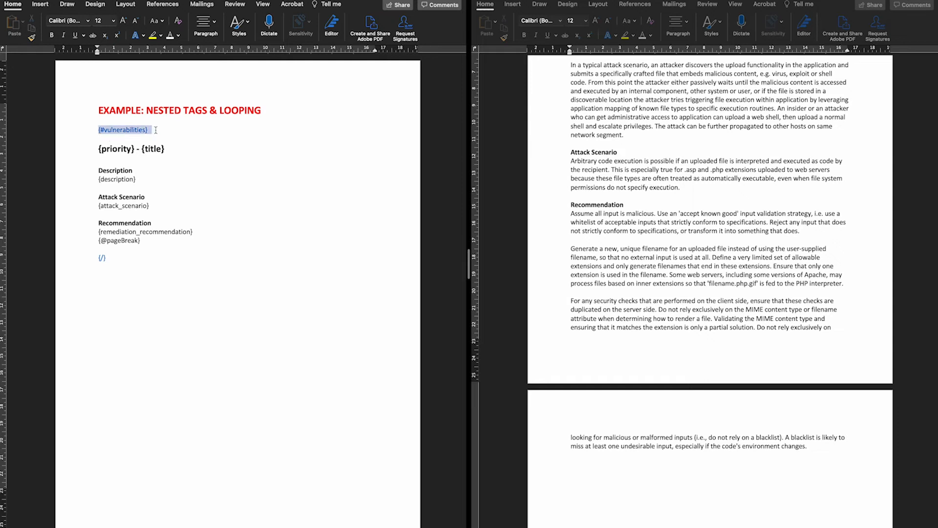
pyautogui.moveTo(97, 257); pyautogui.dragTo(121, 257)
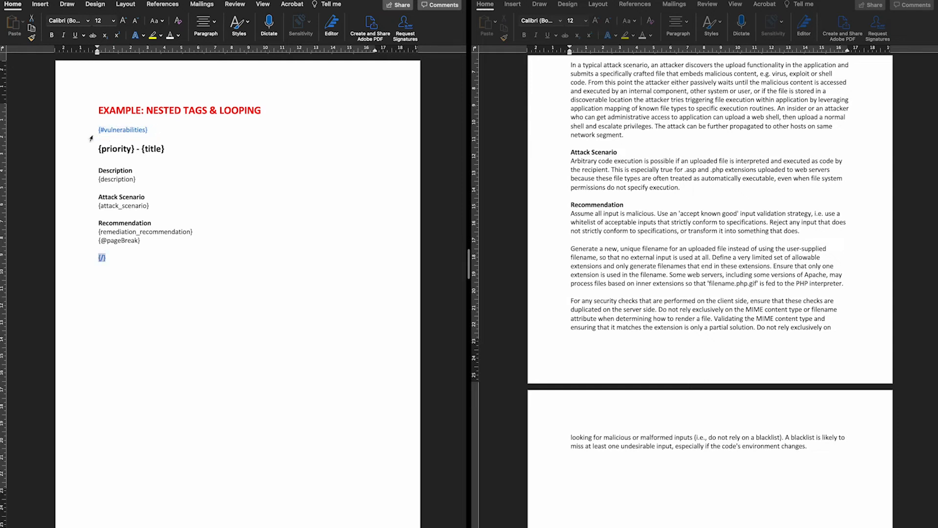
pyautogui.moveTo(97, 130); pyautogui.dragTo(155, 130)
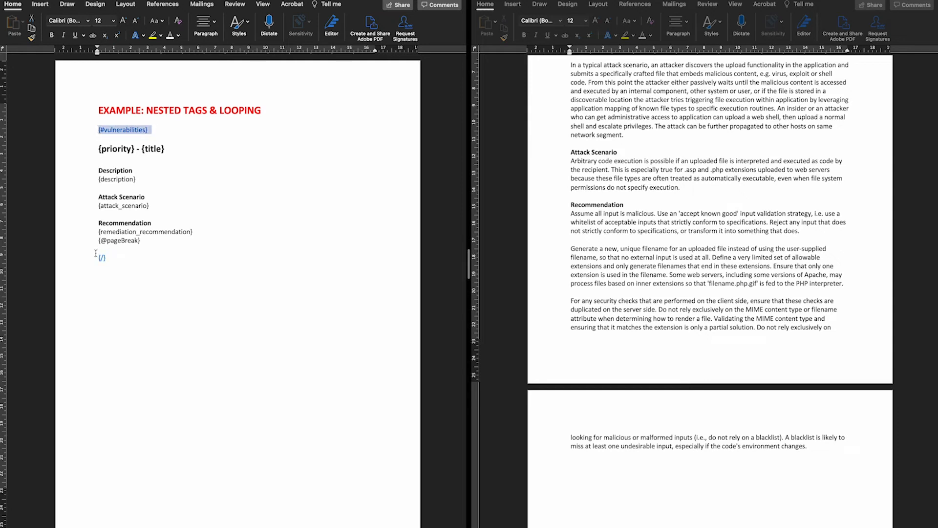
pyautogui.moveTo(98, 257); pyautogui.dragTo(110, 257)
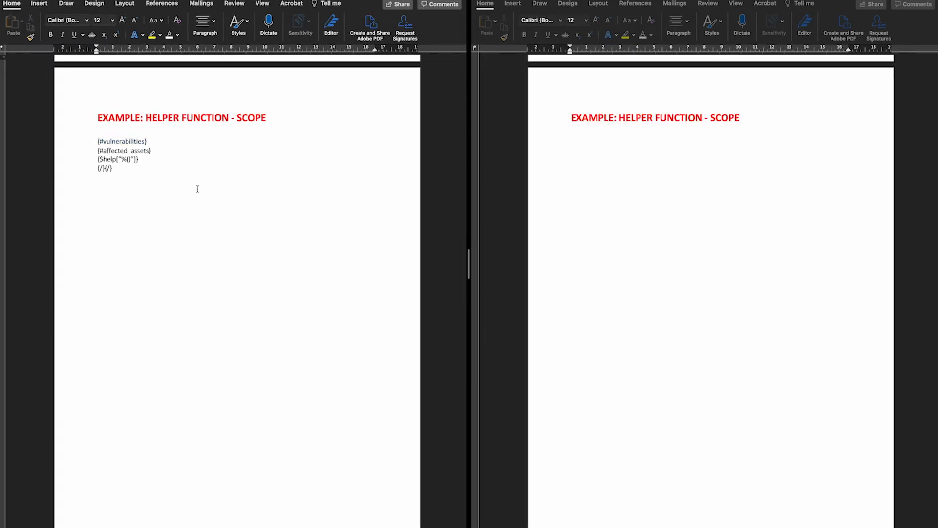
# Examine the {$help["%()"]} line and the {#affected_assets} and {#vulnerabilities} loops around it in the Helper Function - Scope example
pyautogui.moveTo(150, 160); pyautogui.dragTo(94, 159)
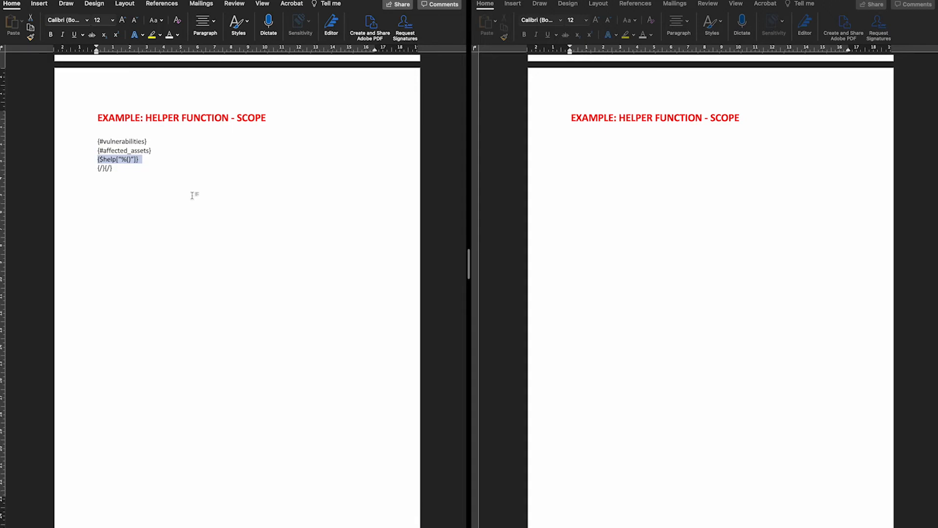
pyautogui.click(175, 162)
pyautogui.moveTo(97, 151); pyautogui.dragTo(154, 152)
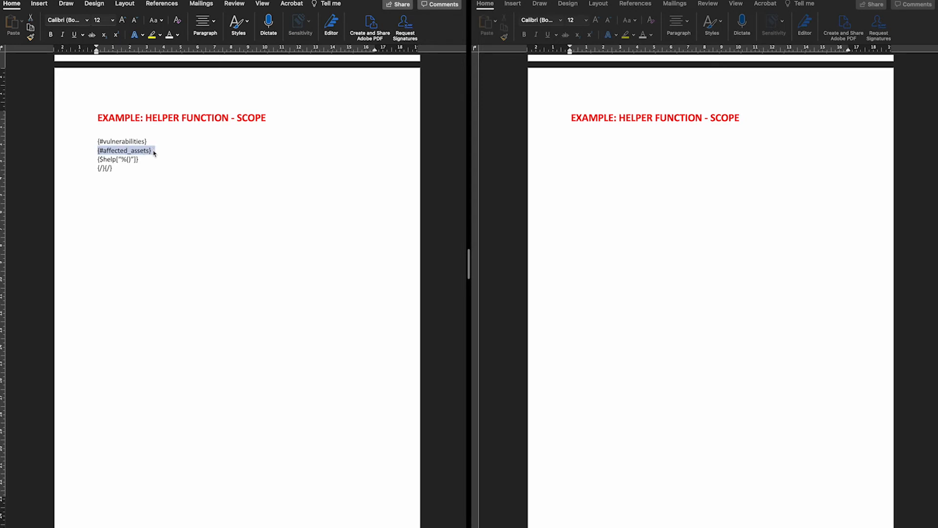
pyautogui.click(153, 153)
pyautogui.moveTo(98, 141); pyautogui.dragTo(148, 141)
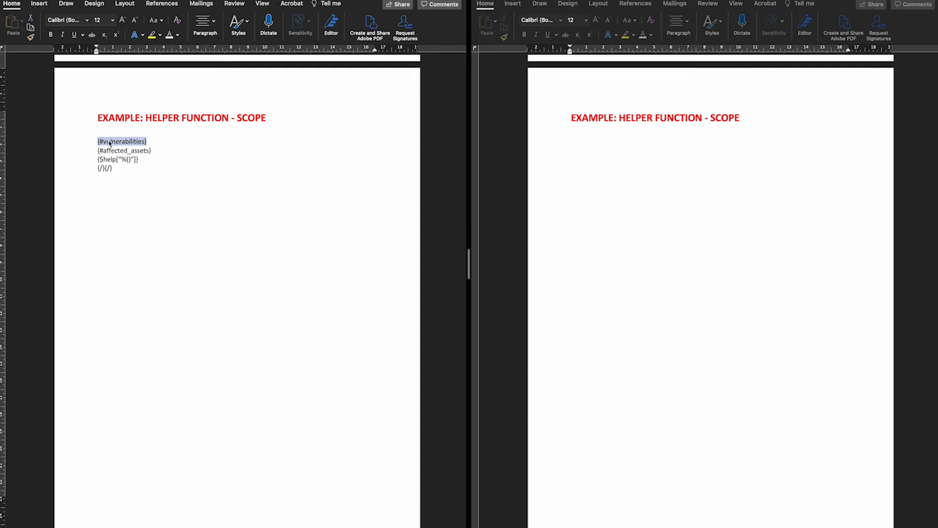
pyautogui.moveTo(98, 151); pyautogui.dragTo(151, 152)
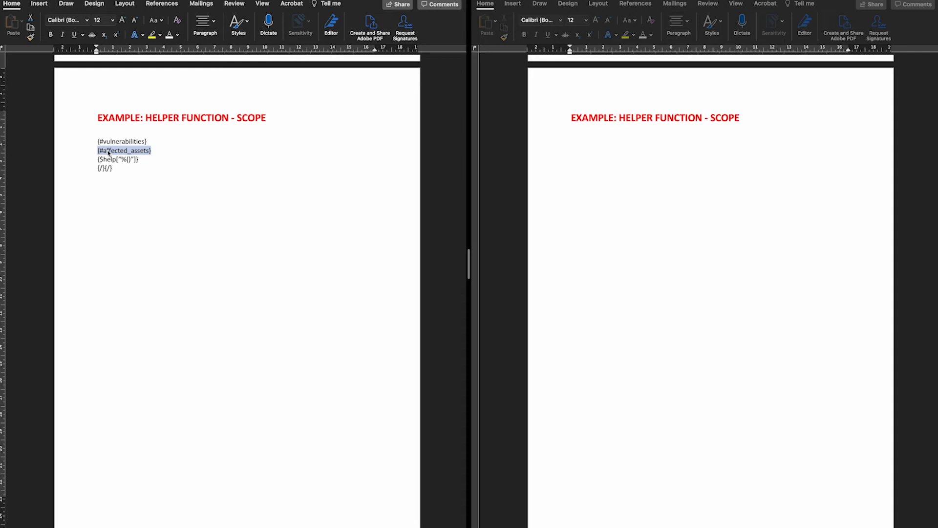
pyautogui.click(160, 157)
# Switch to the JSON data and examine the Relative Path Traversal vulnerability's fields down to its affected_assets key
pyautogui.hotkey('ctrl', 'Right')
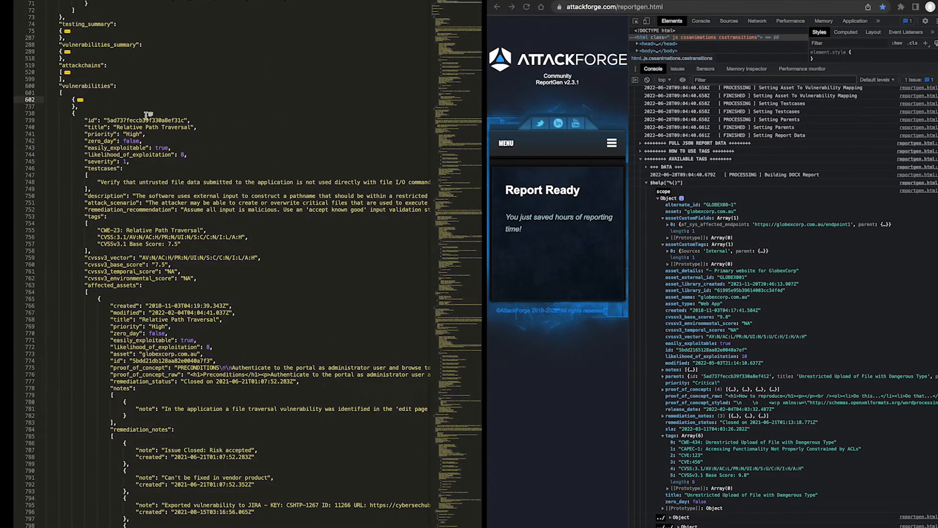
pyautogui.scroll(-2, 127, 104)
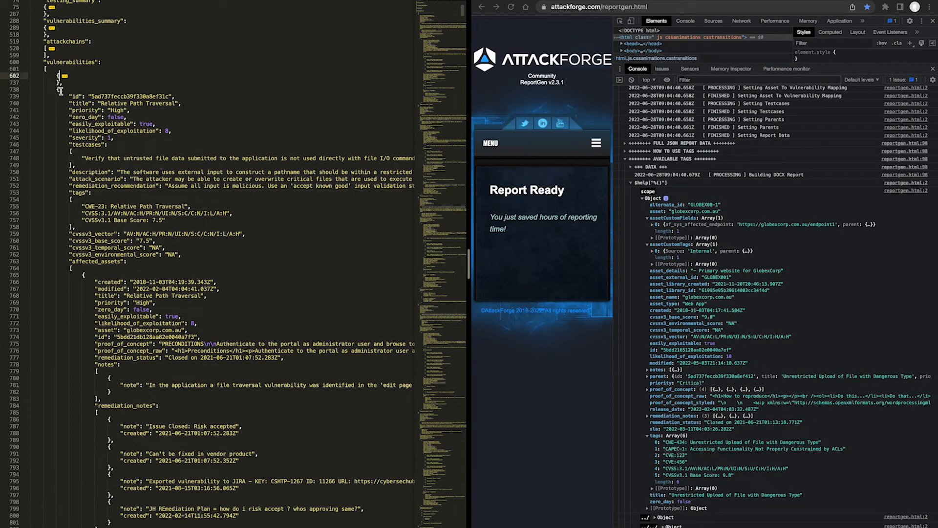
pyautogui.click(46, 62)
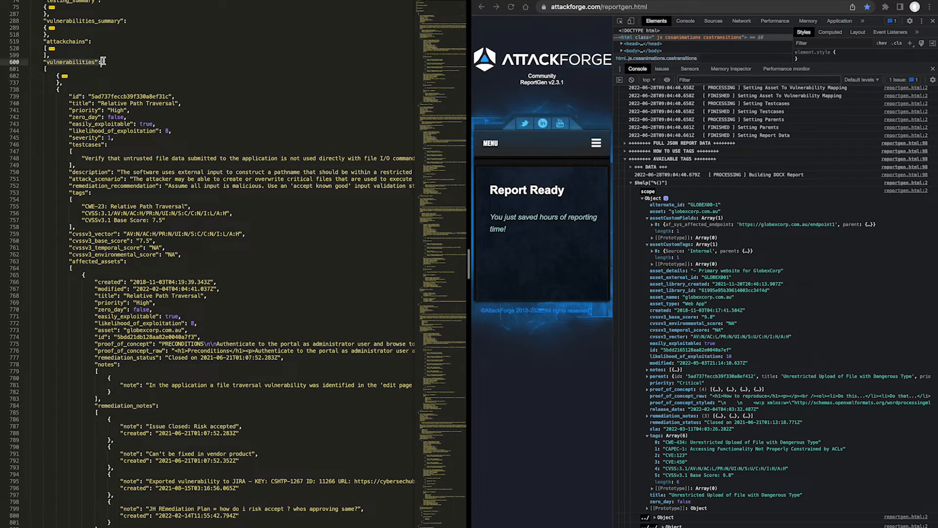
pyautogui.moveTo(70, 100); pyautogui.dragTo(179, 254)
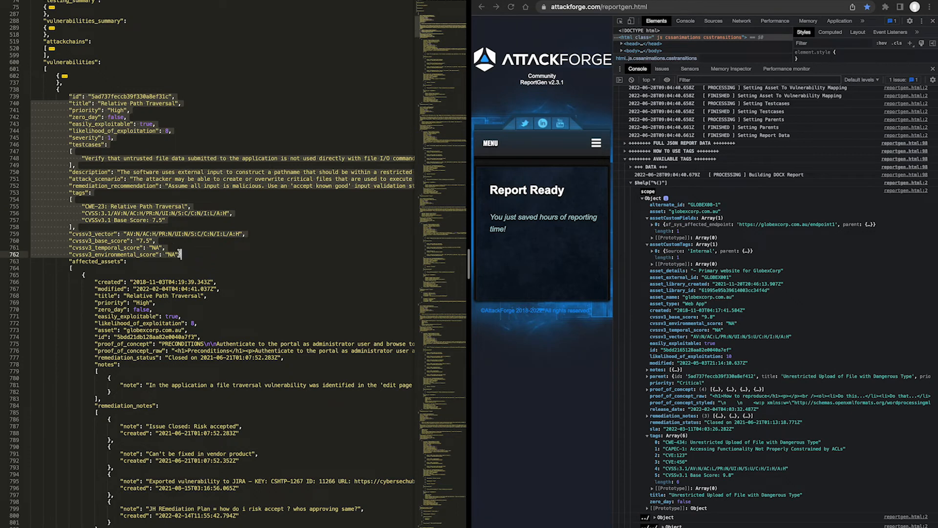
pyautogui.click(180, 253)
pyautogui.scroll(-1, 180, 253)
pyautogui.moveTo(70, 248); pyautogui.dragTo(126, 248)
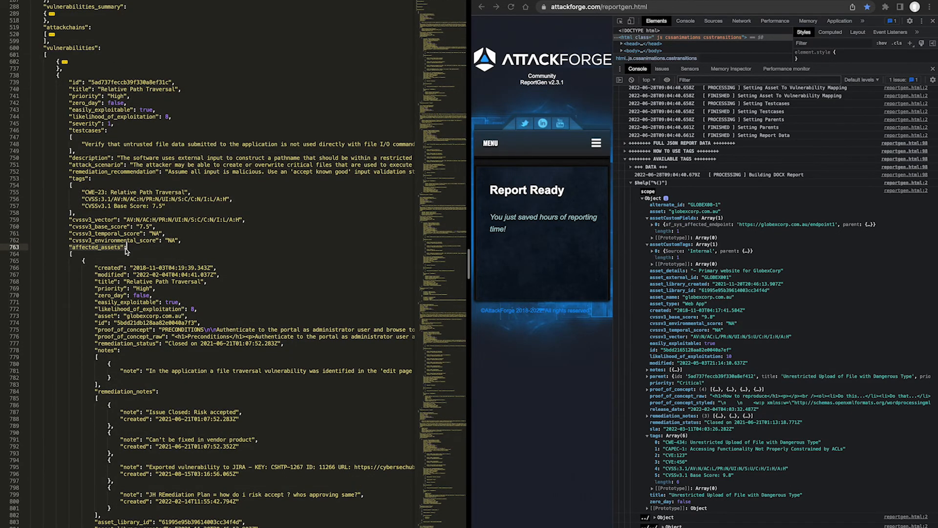
# Examine the first object in the affected_assets array, including its asset field
pyautogui.scroll(-4, 126, 250)
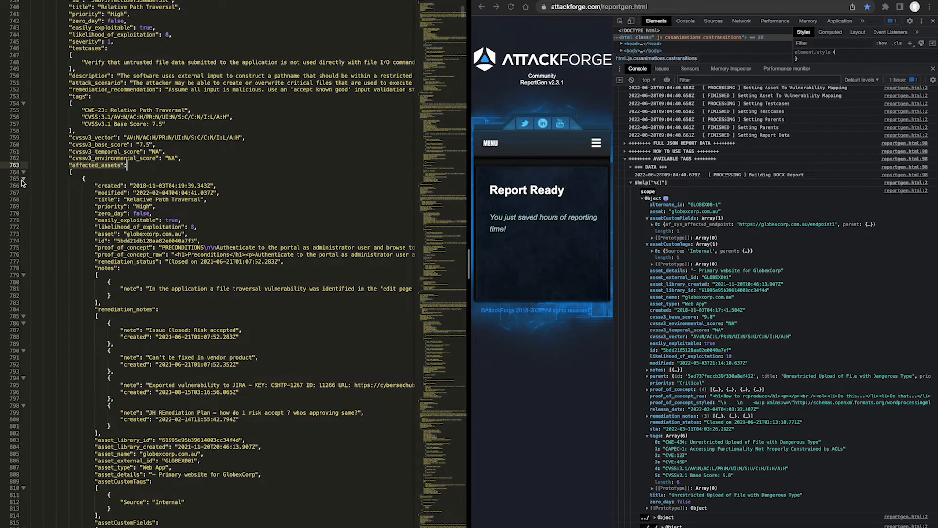
pyautogui.click(106, 192)
pyautogui.scroll(-2, 104, 193)
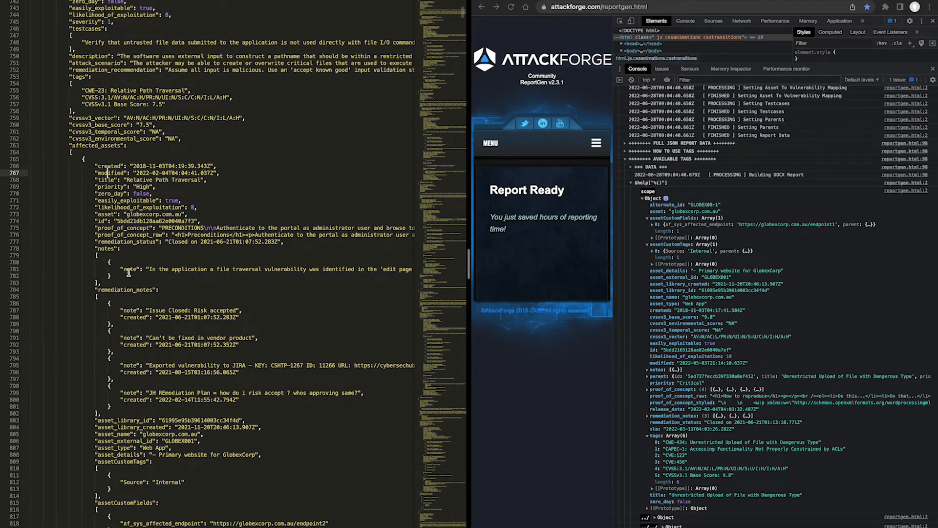
pyautogui.moveTo(96, 214); pyautogui.dragTo(196, 213)
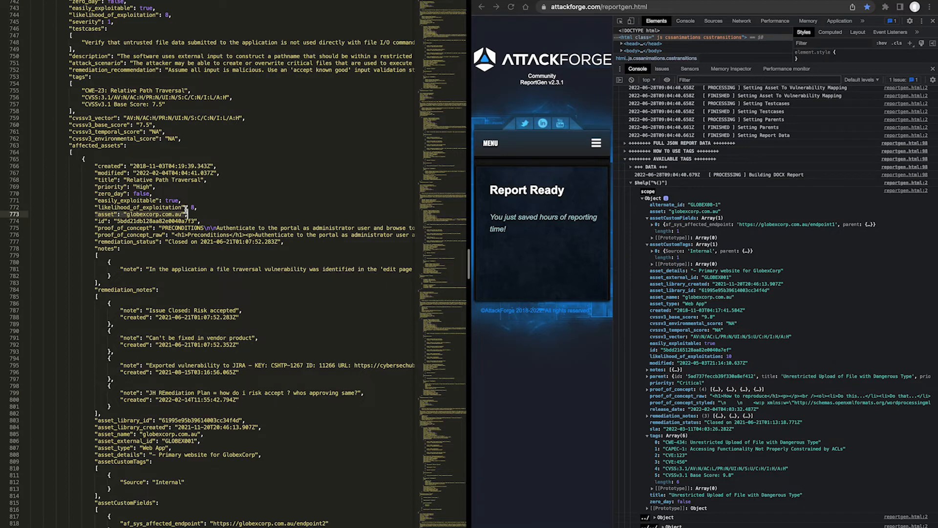
pyautogui.click(185, 209)
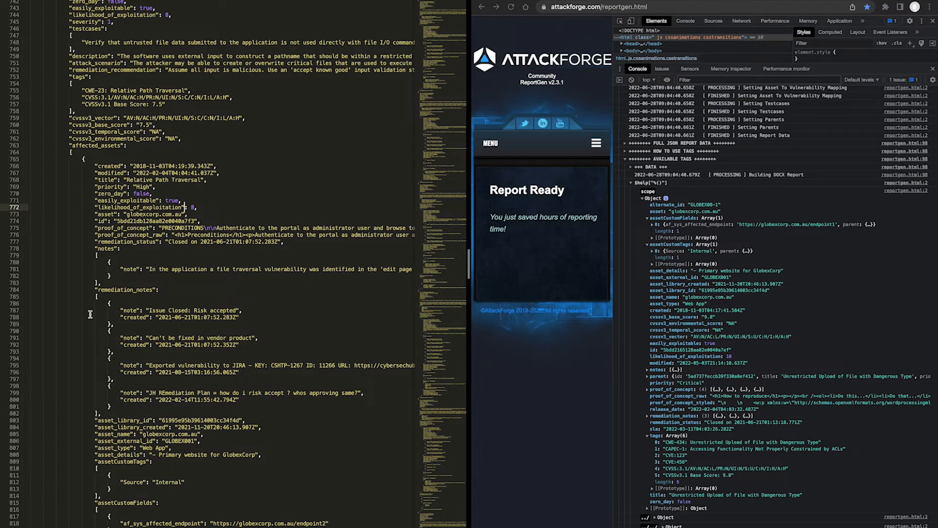
# Revisit the template's {$help["%()"]} line, then collapse and re-expand the first $help["%()"] entry in the browser console
pyautogui.hotkey('ctrl', 'Left')
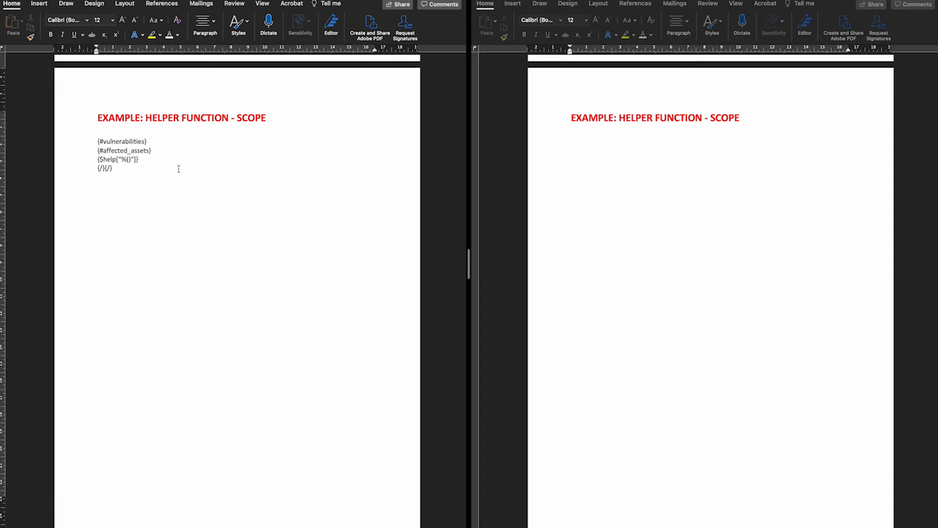
pyautogui.moveTo(97, 161); pyautogui.dragTo(145, 162)
pyautogui.hotkey('ctrl', 'Right')
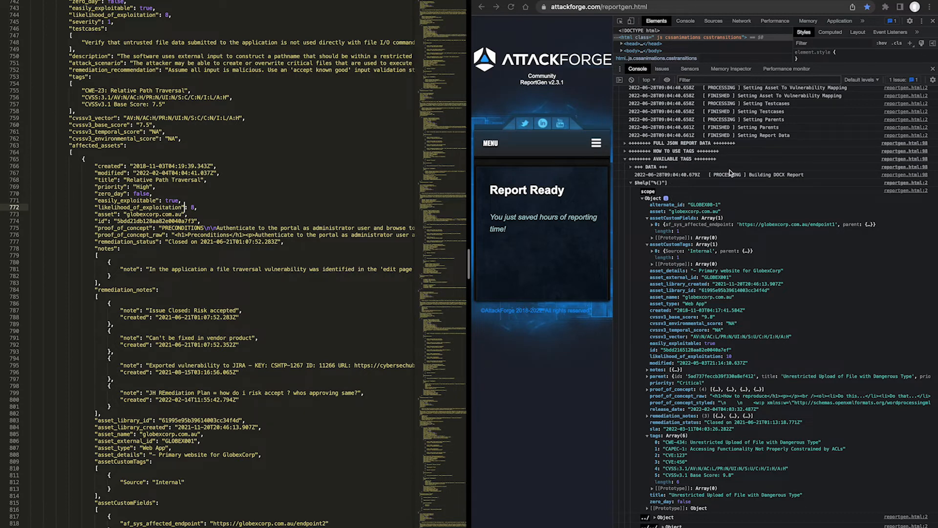
pyautogui.click(630, 183)
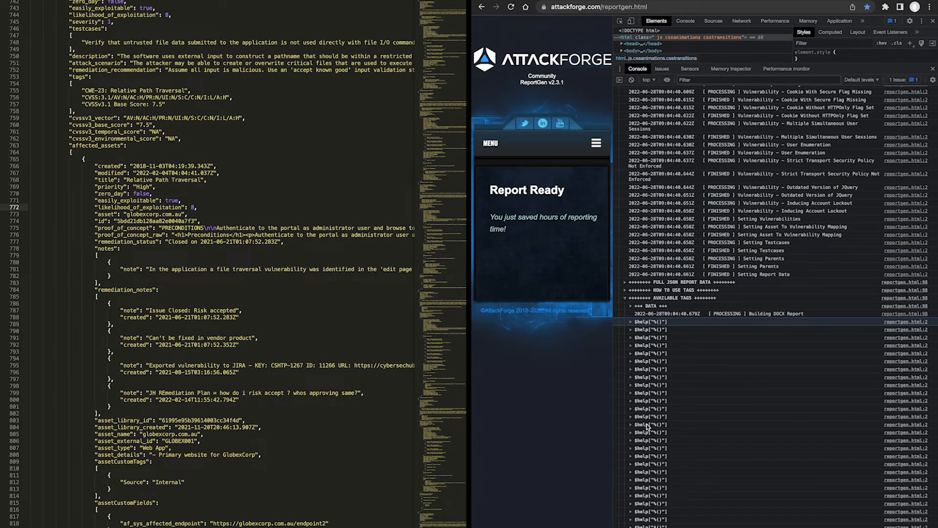
pyautogui.click(630, 321)
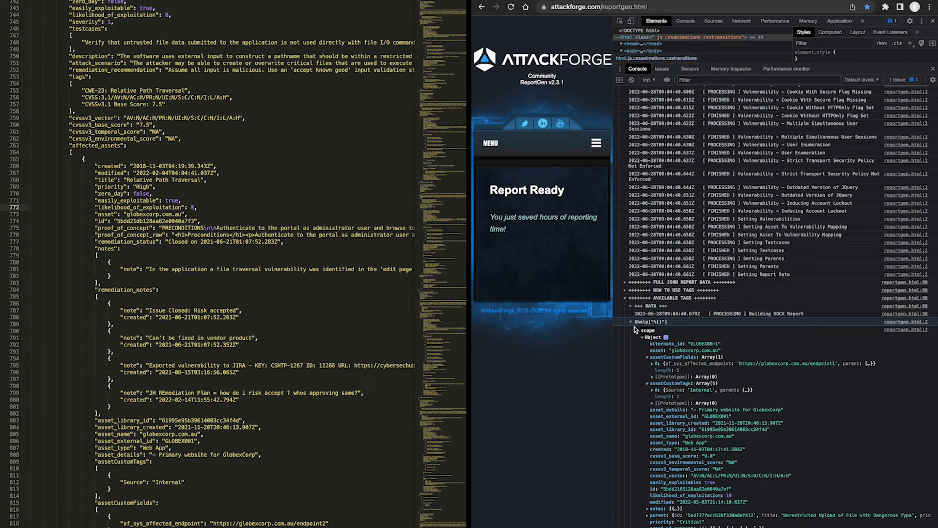
# Examine the scope object in the first $help["%()"] console entry, including its asset field
pyautogui.scroll(-1, 636, 344)
pyautogui.scroll(-4, 637, 344)
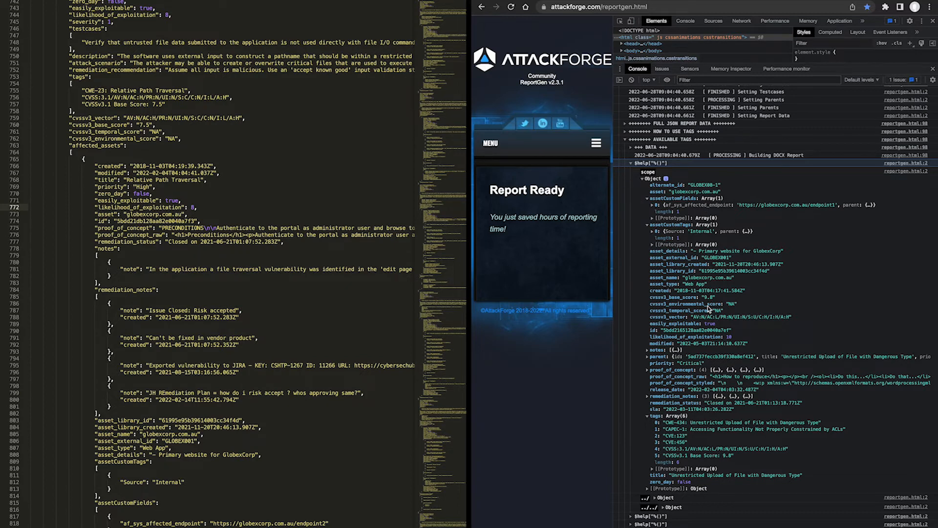
pyautogui.scroll(-1, 707, 306)
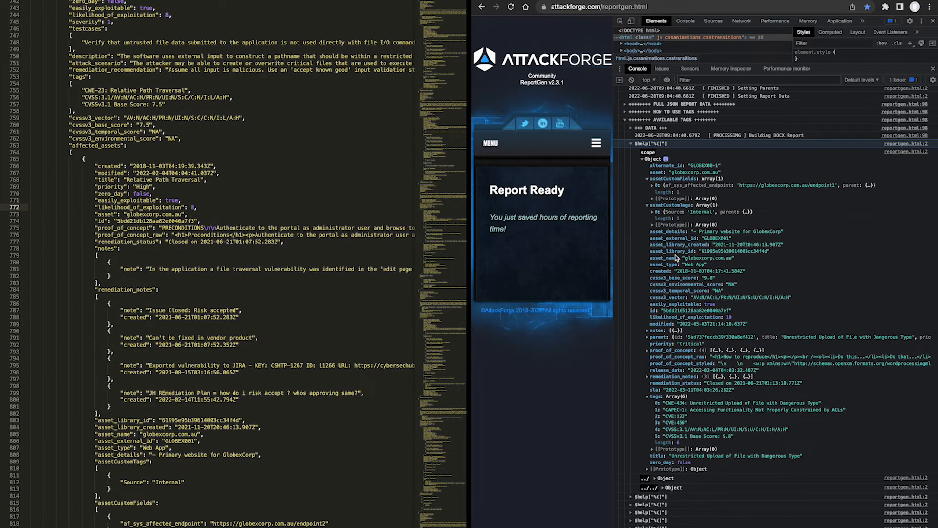
pyautogui.moveTo(649, 171); pyautogui.dragTo(747, 174)
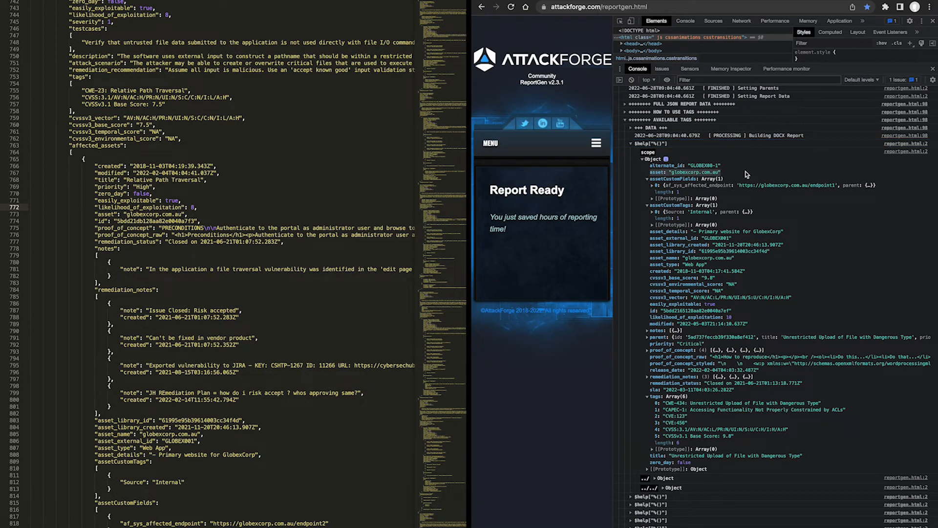
pyautogui.click(664, 175)
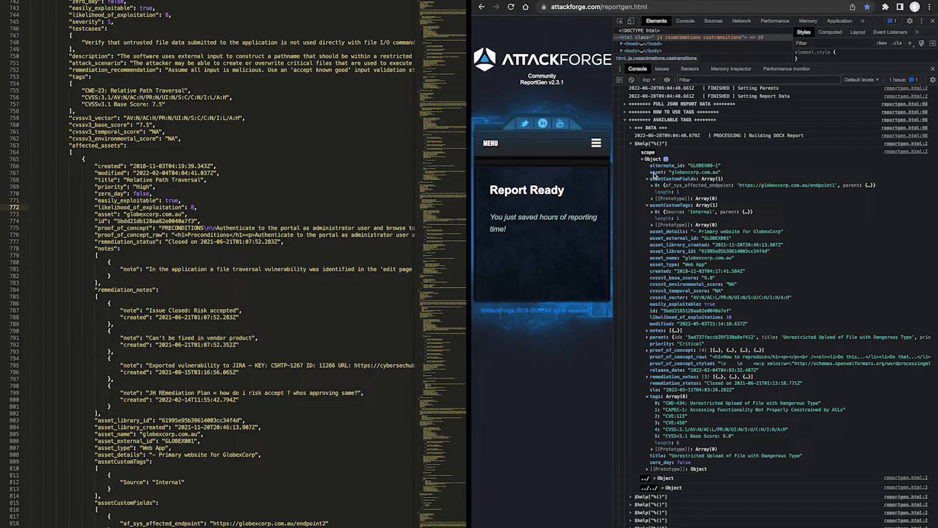
pyautogui.moveTo(650, 172); pyautogui.dragTo(662, 172)
pyautogui.scroll(-1, 665, 264)
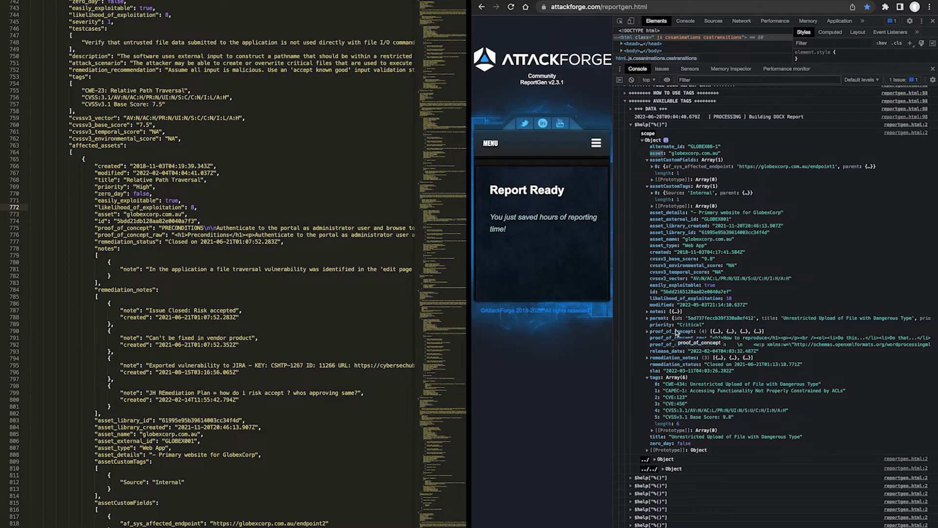
# Expand the ../ parent object in the console, examine its title field and compare its fields with the scope object's
pyautogui.scroll(-3, 675, 332)
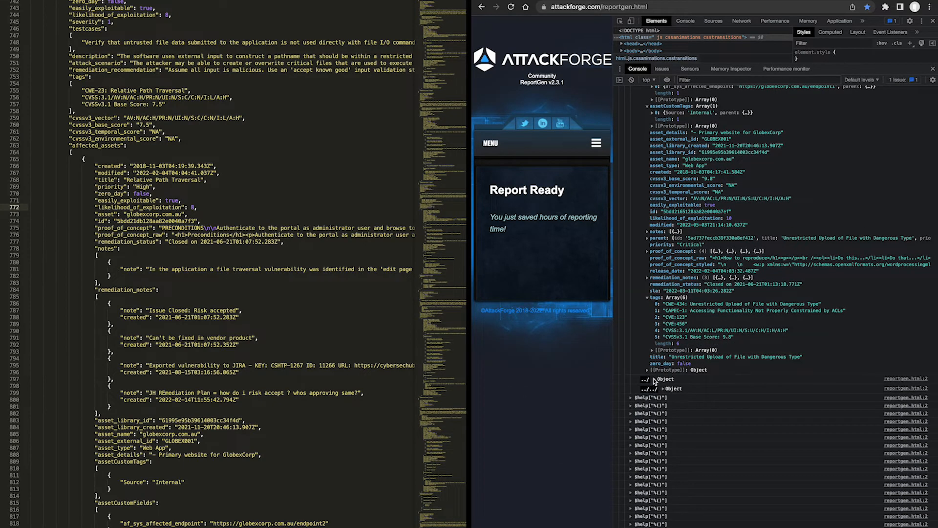
pyautogui.click(654, 380)
pyautogui.scroll(-1, 661, 401)
pyautogui.scroll(-3, 661, 401)
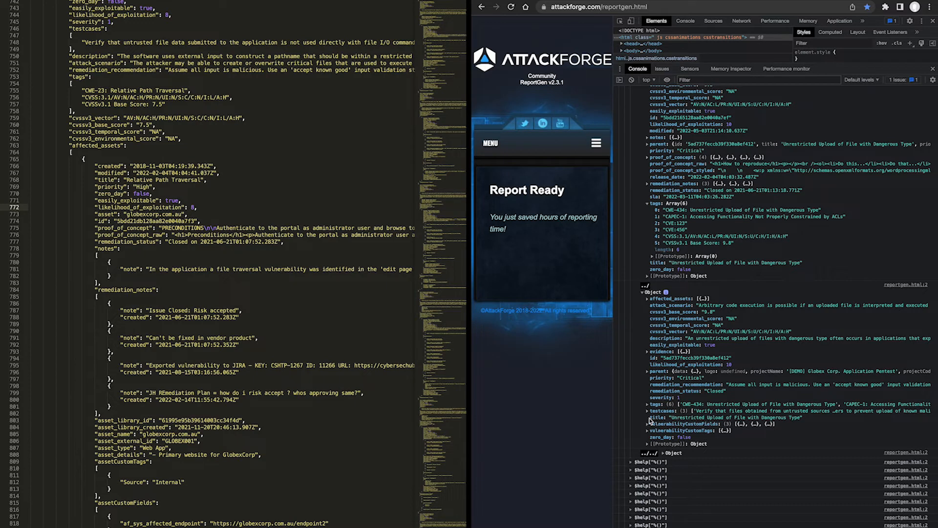
pyautogui.moveTo(648, 419); pyautogui.dragTo(802, 417)
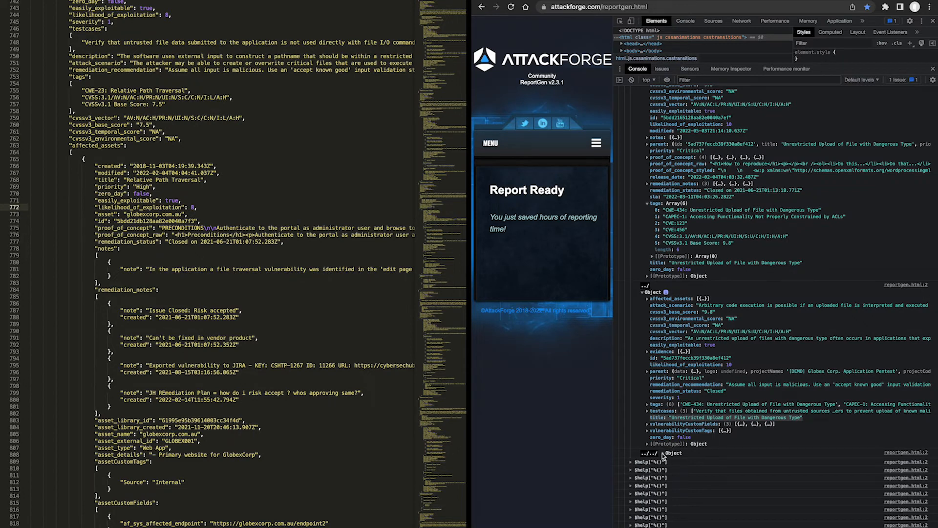
pyautogui.scroll(5, 661, 452)
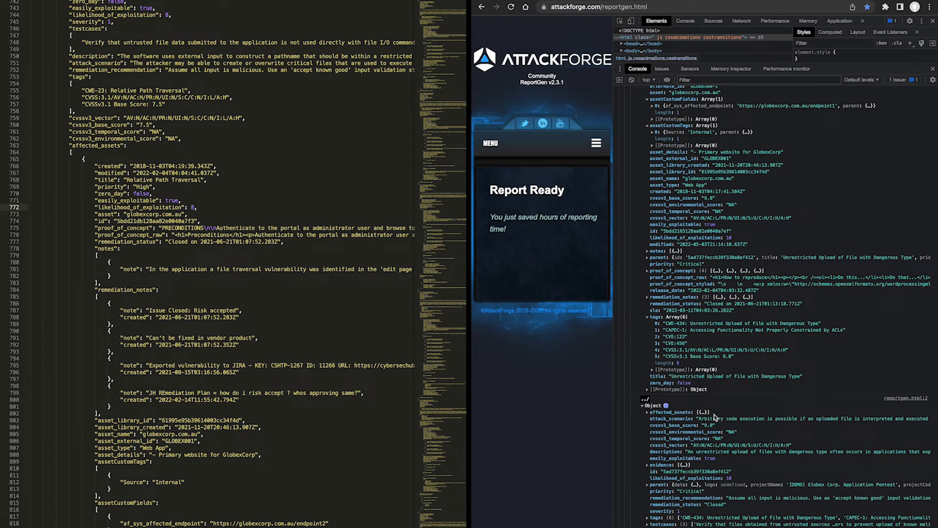
pyautogui.scroll(2, 714, 416)
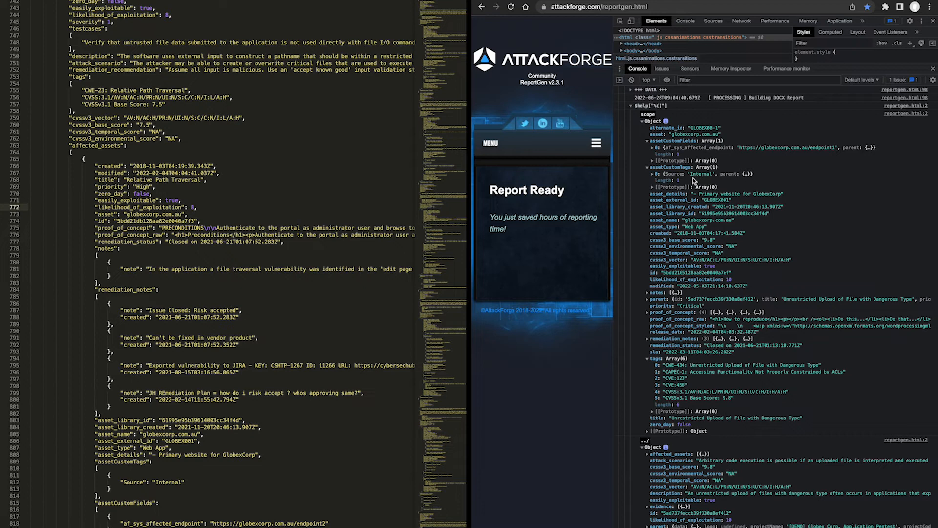
pyautogui.scroll(1, 694, 181)
# Go to the Word template's Helper Function - Variables example and examine the declarations of myVariable1, myVariable2 and myVariable3
pyautogui.scroll(-10, 694, 181)
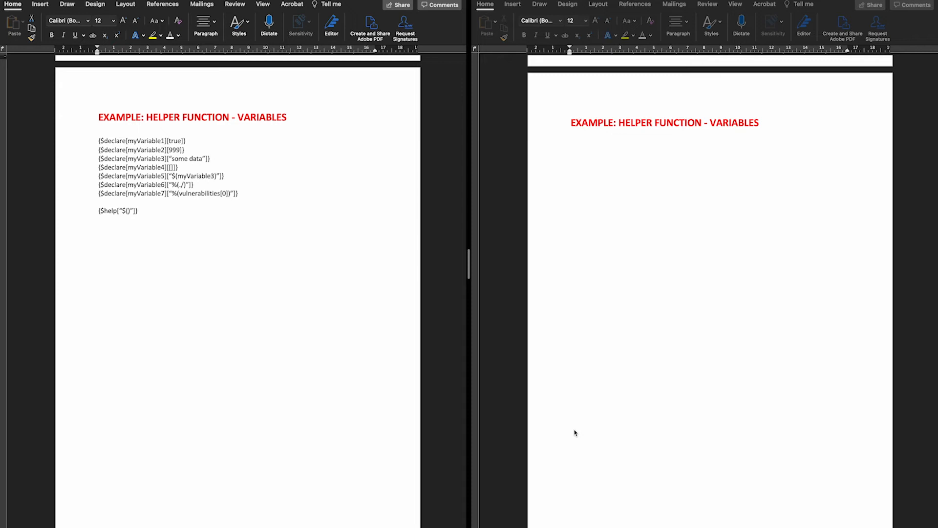
pyautogui.click(233, 168)
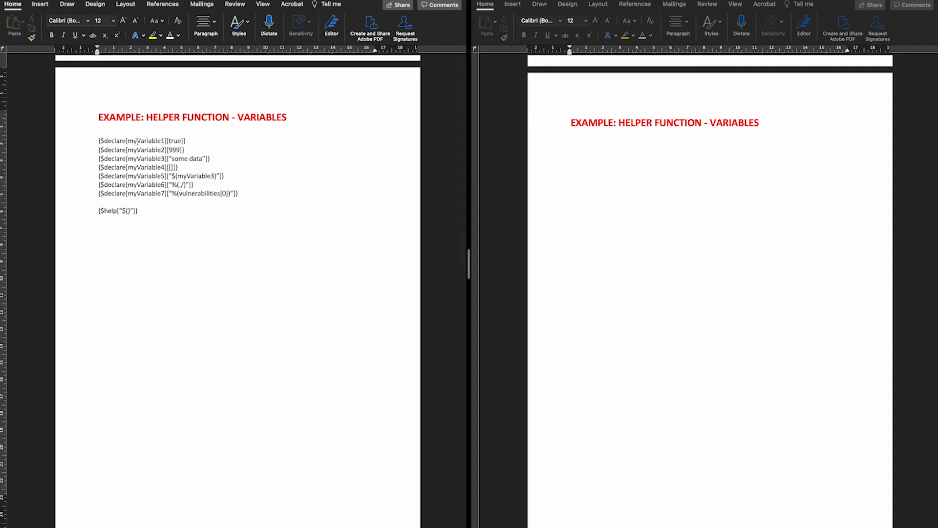
pyautogui.moveTo(128, 141); pyautogui.dragTo(181, 141)
pyautogui.click(171, 140)
pyautogui.click(198, 145)
pyautogui.moveTo(129, 150); pyautogui.dragTo(200, 160)
pyautogui.click(157, 168)
# Examine the myVariable4 declaration with its empty array and the myVariable5 declaration that references ${myVariable3}
pyautogui.moveTo(128, 167); pyautogui.dragTo(176, 167)
pyautogui.click(176, 167)
pyautogui.click(176, 167)
pyautogui.moveTo(128, 176); pyautogui.dragTo(165, 176)
pyautogui.click(173, 177)
pyautogui.moveTo(167, 176); pyautogui.dragTo(218, 176)
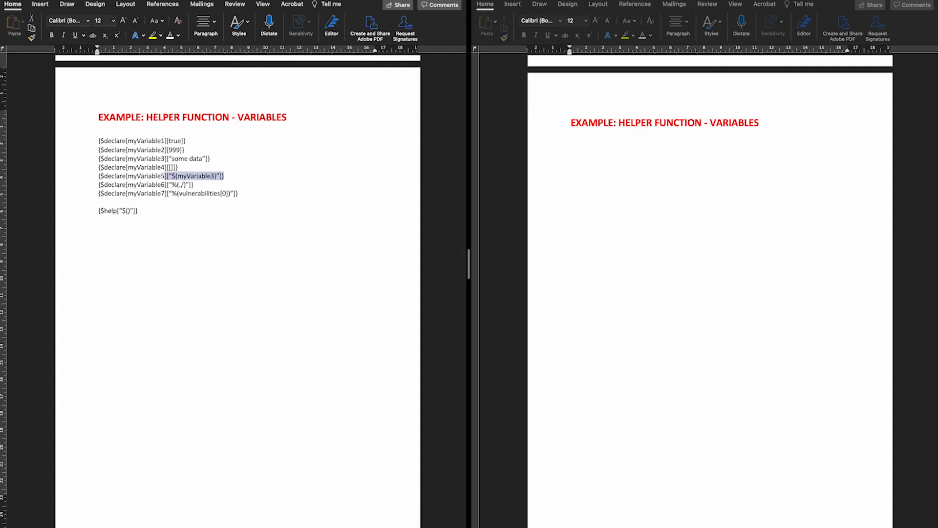
pyautogui.click(216, 175)
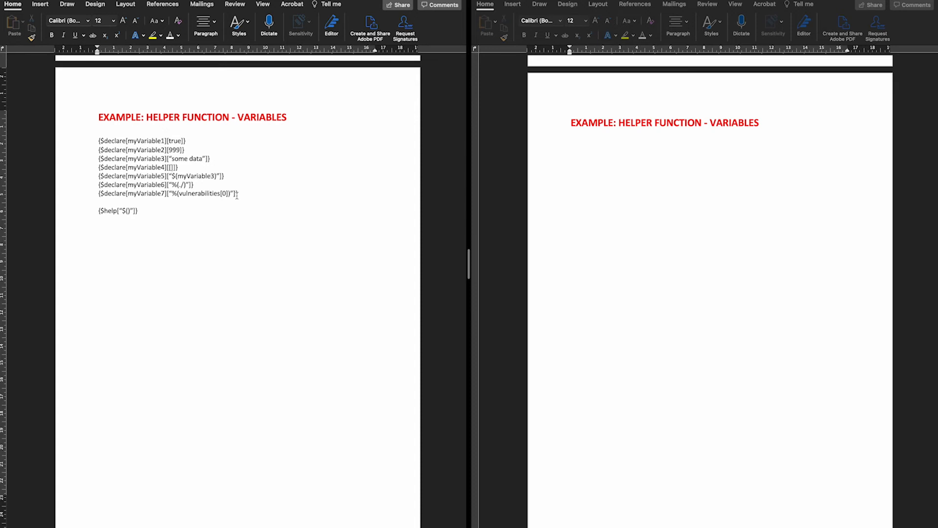
# Examine the myVariable6 and myVariable7 declarations, including the vulnerabilities[0] reference and its [0] index
pyautogui.moveTo(128, 186); pyautogui.dragTo(184, 187)
pyautogui.moveTo(128, 193); pyautogui.dragTo(219, 195)
pyautogui.click(186, 194)
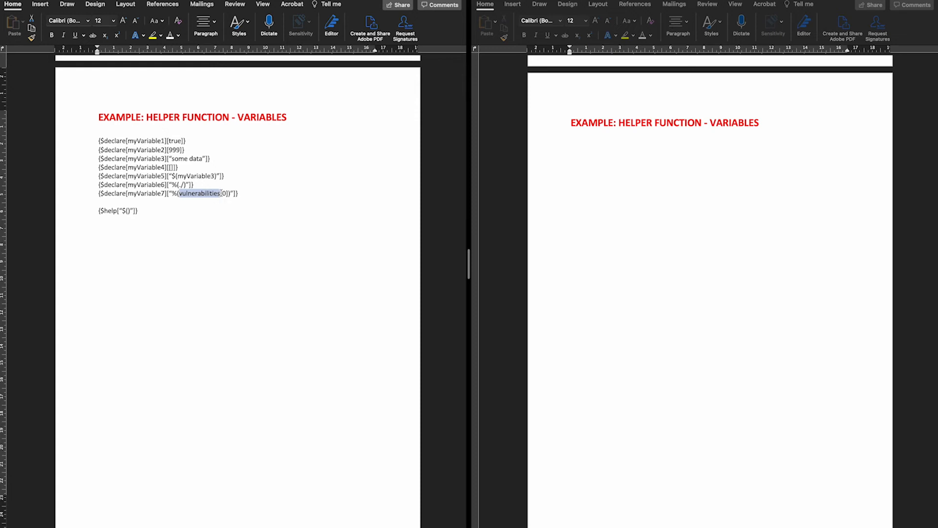
pyautogui.click(221, 194)
pyautogui.moveTo(221, 194)
pyautogui.mouseDown()
pyautogui.moveTo(238, 194)
pyautogui.moveTo(229, 195)
pyautogui.mouseUp()
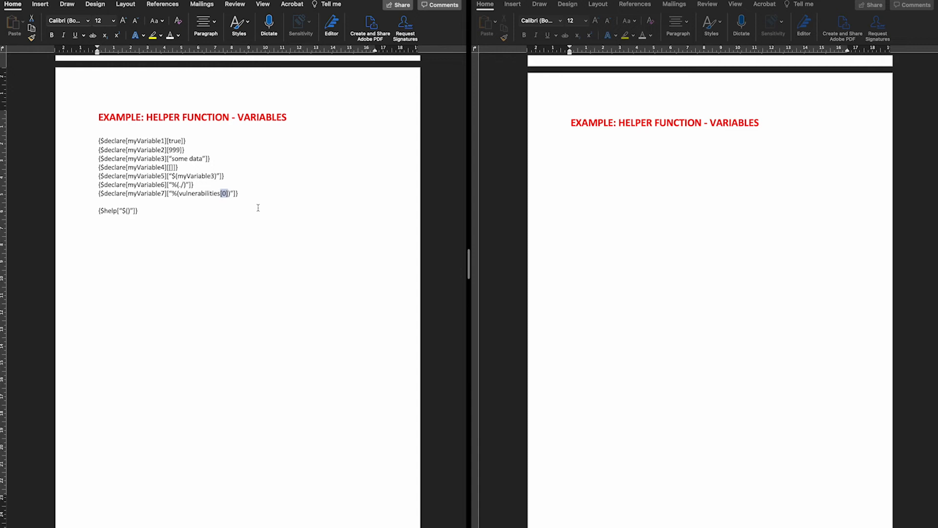
pyautogui.click(224, 193)
pyautogui.click(208, 194)
# Read the template's {$help["$()"]} line, then check the values of myVariable1 to myVariable5 in the browser console
pyautogui.tripleClick(118, 215)
pyautogui.click(149, 211)
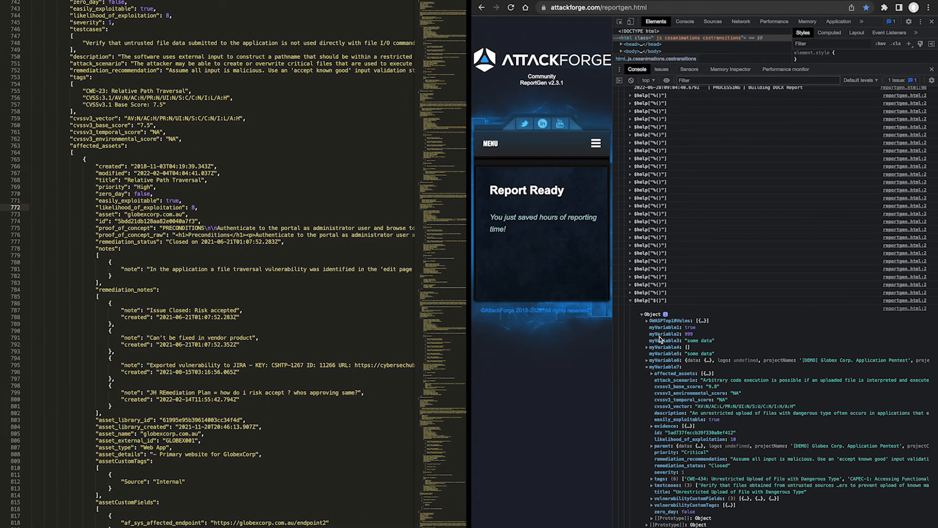
pyautogui.moveTo(649, 327); pyautogui.dragTo(691, 330)
pyautogui.moveTo(650, 334); pyautogui.dragTo(693, 333)
pyautogui.doubleClick(689, 334)
pyautogui.moveTo(650, 340); pyautogui.dragTo(714, 342)
pyautogui.moveTo(649, 347); pyautogui.dragTo(690, 358)
pyautogui.click(689, 358)
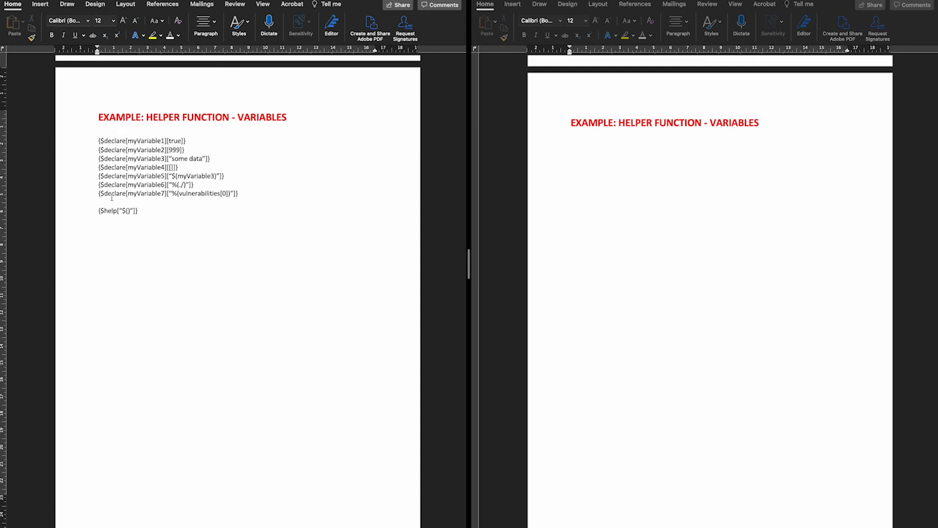
# Compare the template's myVariable6 declaration with its expanded console object, collapse that object, and revisit myVariable7's vulnerabilities[0] reference in the template
pyautogui.moveTo(98, 185); pyautogui.dragTo(195, 184)
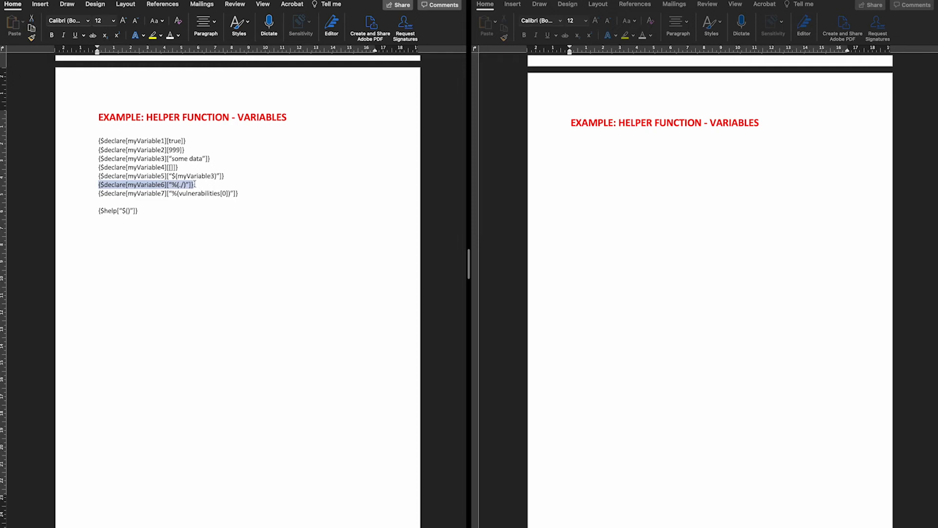
pyautogui.moveTo(179, 184); pyautogui.dragTo(185, 185)
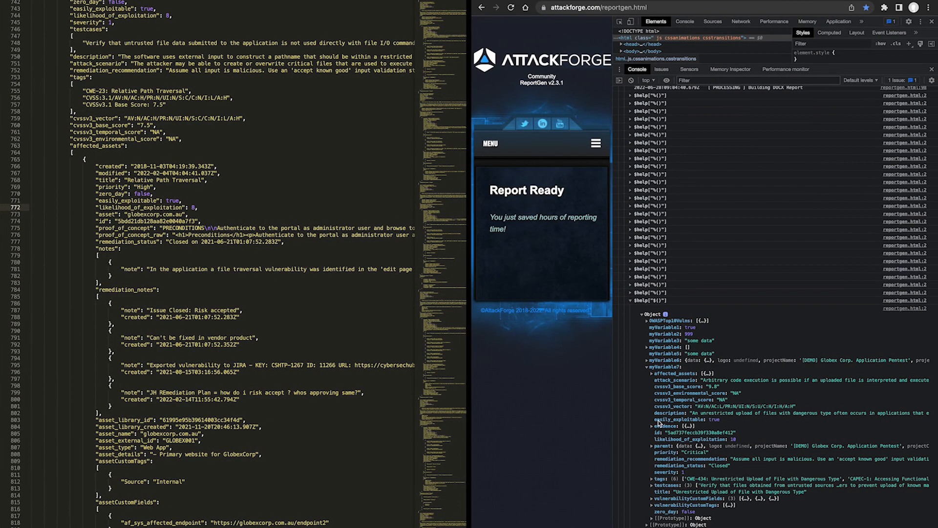
pyautogui.click(647, 360)
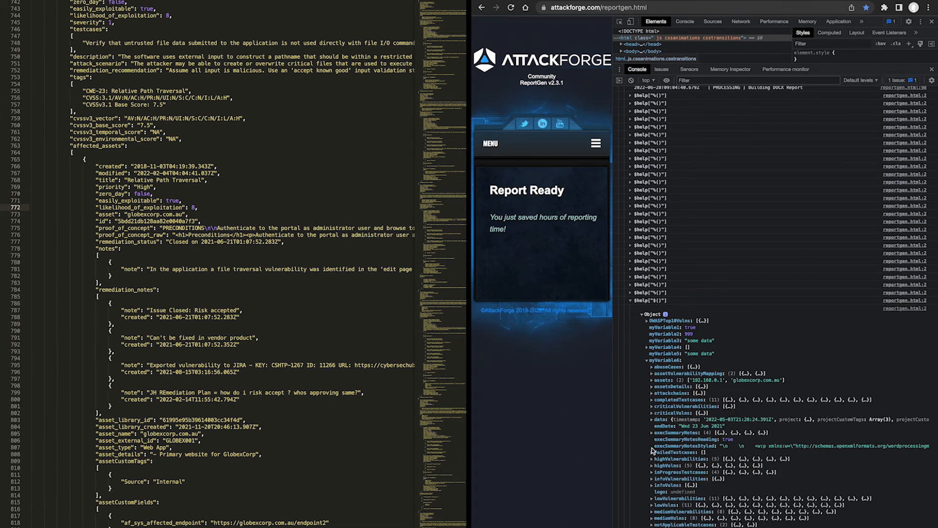
pyautogui.scroll(-5, 652, 361)
pyautogui.scroll(5, 657, 318)
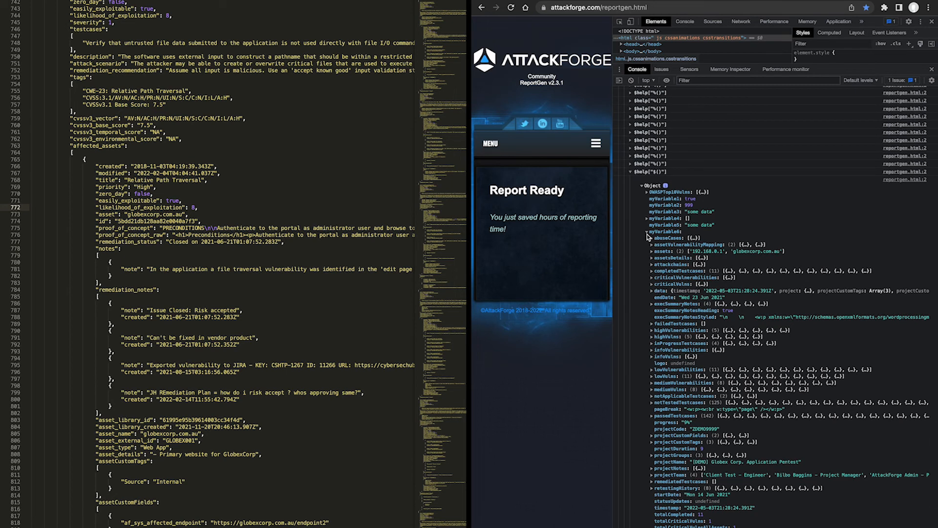
pyautogui.click(647, 233)
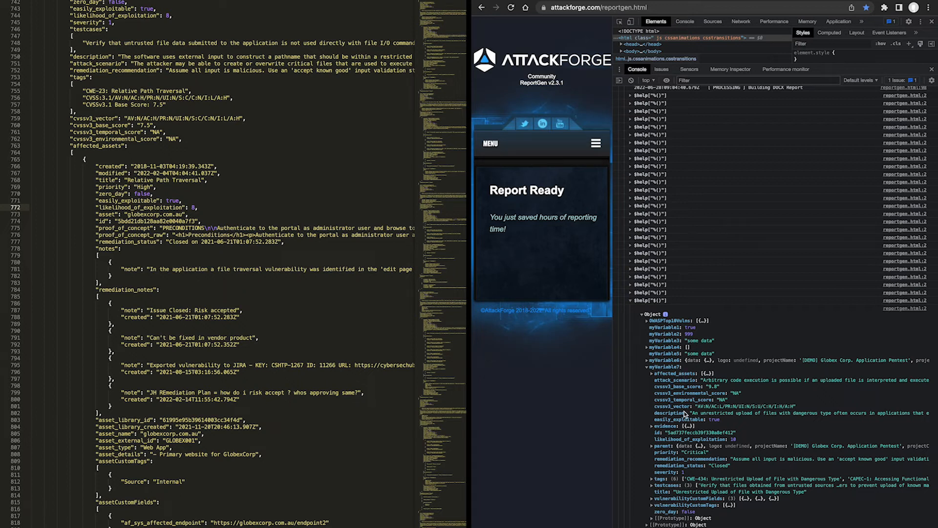
pyautogui.hotkey('ctrl', 'Left')
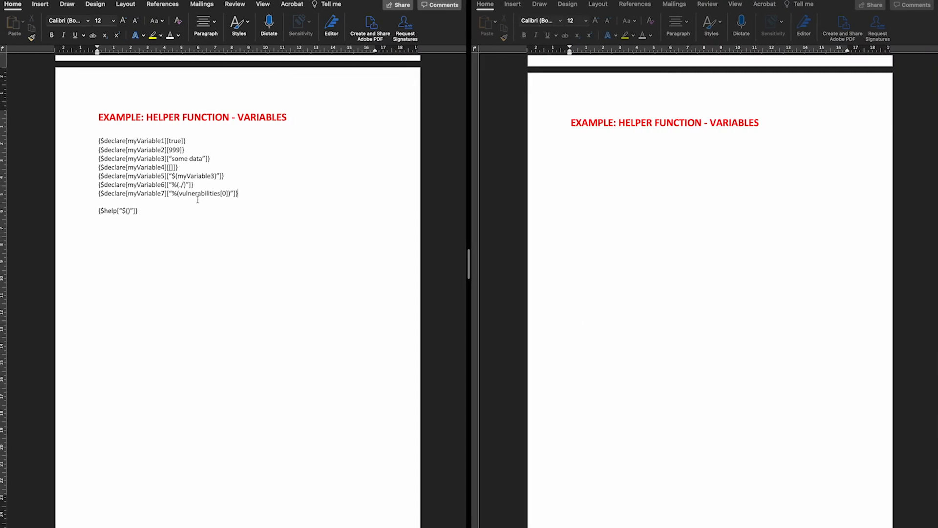
pyautogui.moveTo(183, 195); pyautogui.dragTo(230, 194)
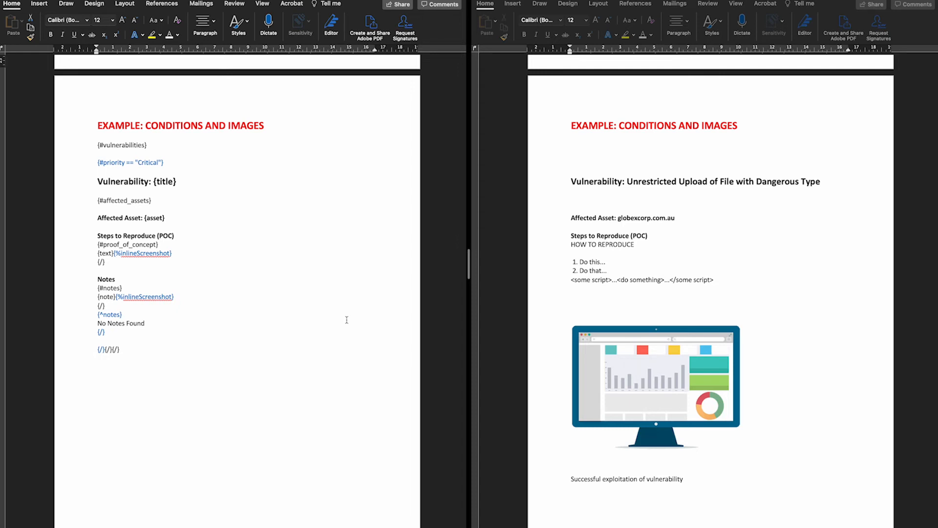
# In the Conditions and Images example, examine the {#vulnerabilities} loop and the {#priority == "Critical"} condition
pyautogui.click(170, 163)
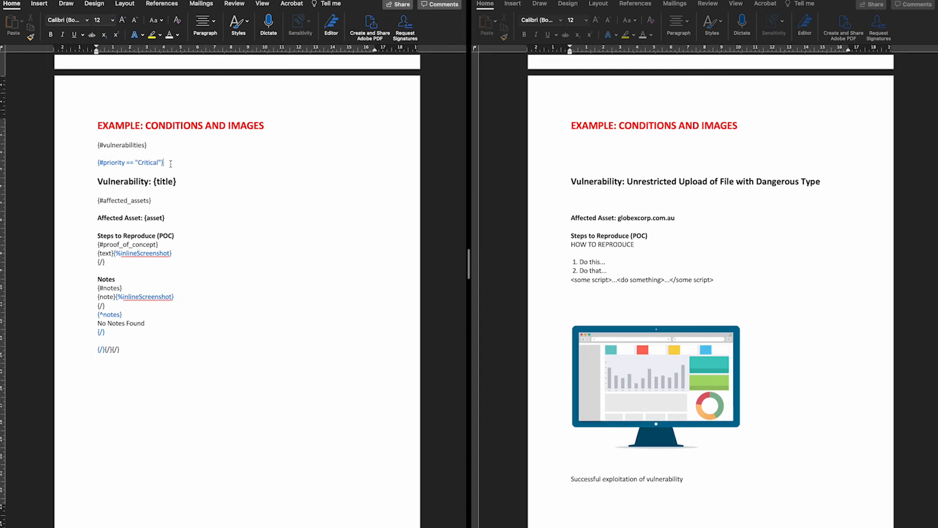
pyautogui.moveTo(97, 145); pyautogui.dragTo(148, 143)
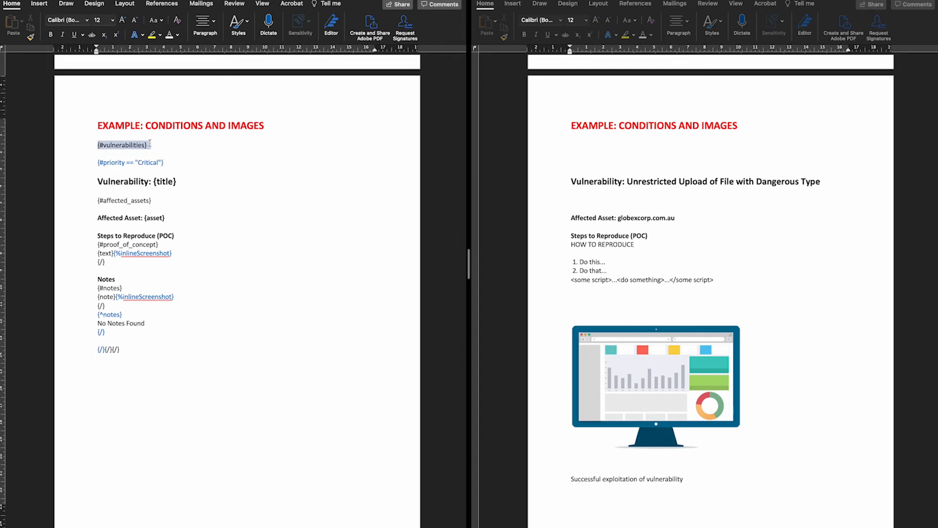
pyautogui.click(148, 144)
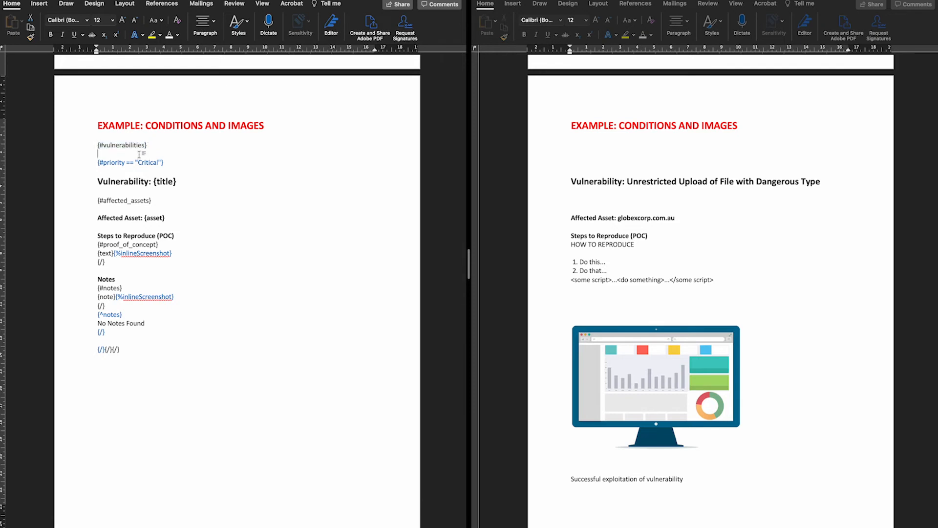
pyautogui.moveTo(97, 163); pyautogui.dragTo(173, 161)
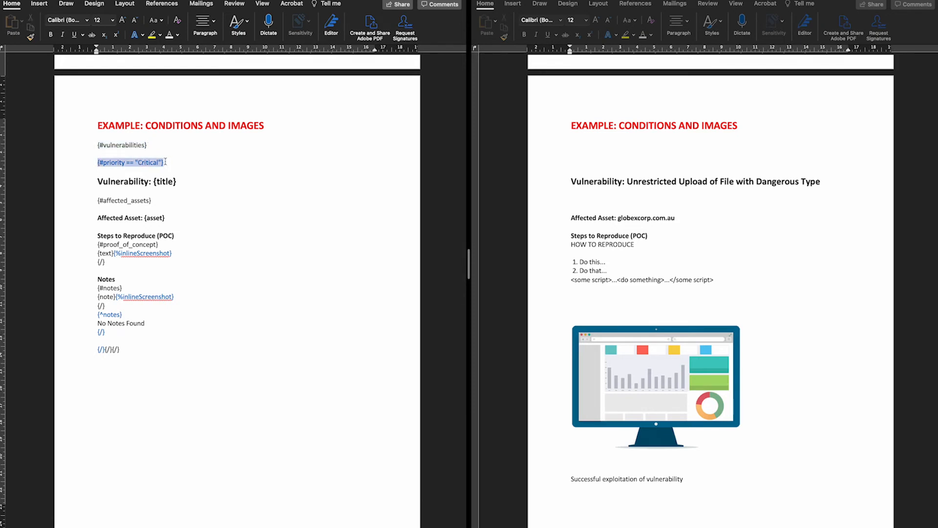
pyautogui.click(103, 162)
pyautogui.moveTo(103, 162); pyautogui.dragTo(158, 162)
pyautogui.click(142, 163)
pyautogui.click(160, 162)
# Examine the content block under the priority condition and the # symbols opening the vulnerabilities and priority tags
pyautogui.moveTo(96, 183); pyautogui.dragTo(152, 296)
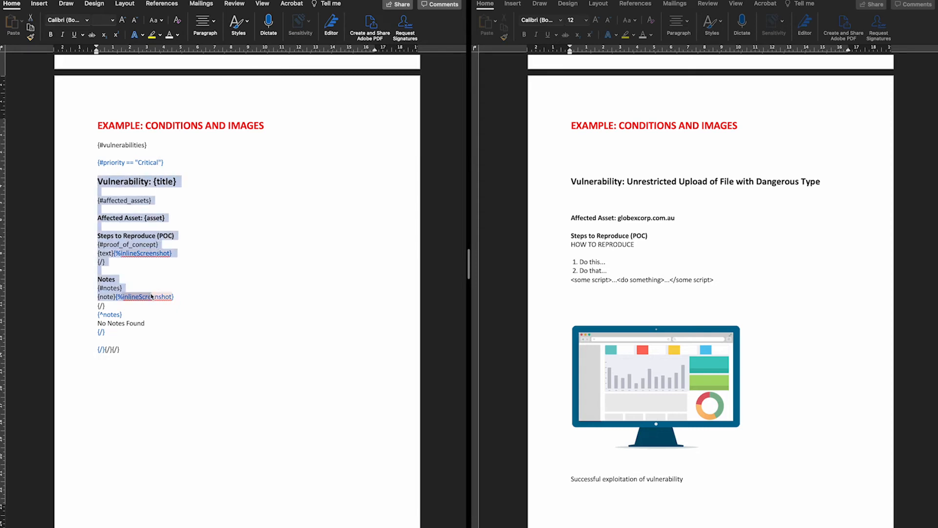
pyautogui.click(198, 208)
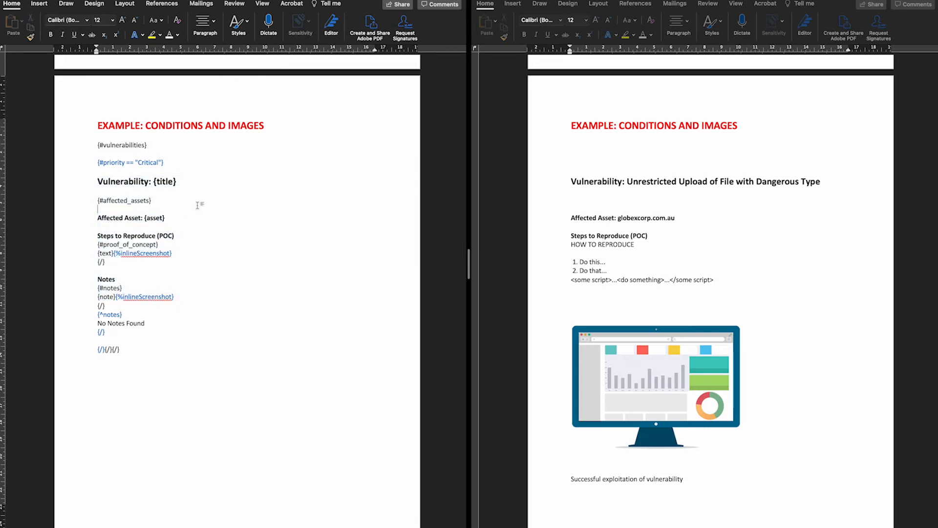
pyautogui.click(102, 145)
pyautogui.hotkey('shift', 'Left')
pyautogui.click(104, 163)
pyautogui.hotkey('shift', 'Left')
pyautogui.click(189, 165)
# Examine the Vulnerability: {title} heading and the {%inlineScreenshot} tags in the proof of concept and notes loops
pyautogui.moveTo(98, 181); pyautogui.dragTo(146, 182)
pyautogui.click(183, 180)
pyautogui.doubleClick(119, 254)
pyautogui.click(154, 297)
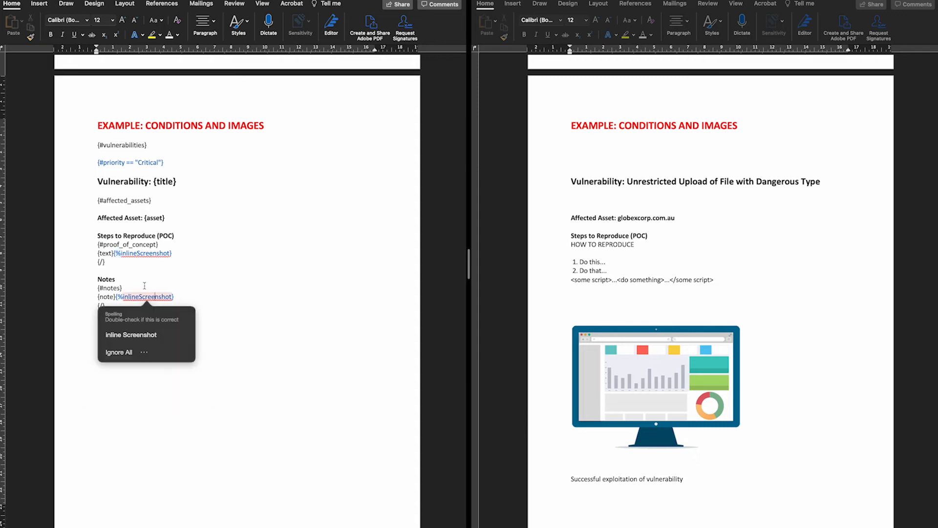
pyautogui.click(126, 284)
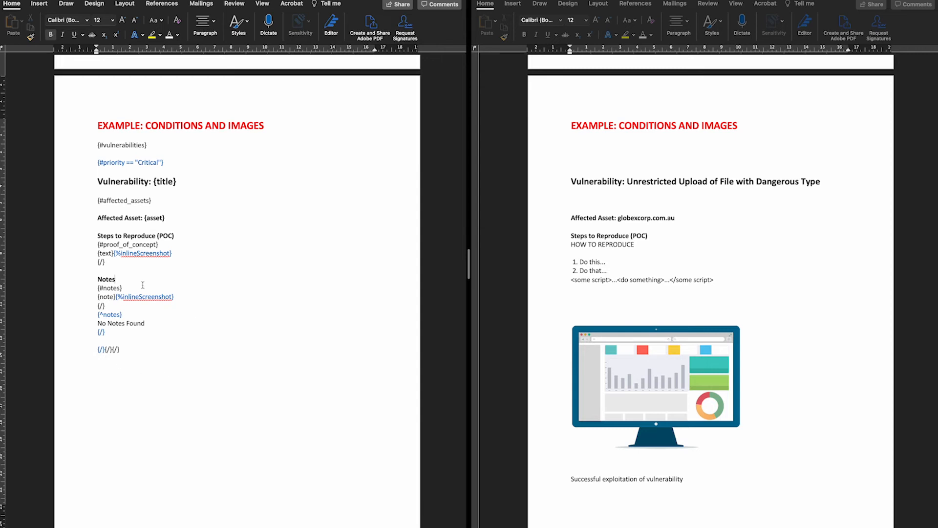
# Compare the inverted {^notes} tag with the {#notes} loop tag in the template's Notes section
pyautogui.moveTo(98, 316); pyautogui.dragTo(122, 315)
pyautogui.click(127, 314)
pyautogui.moveTo(95, 315); pyautogui.dragTo(123, 315)
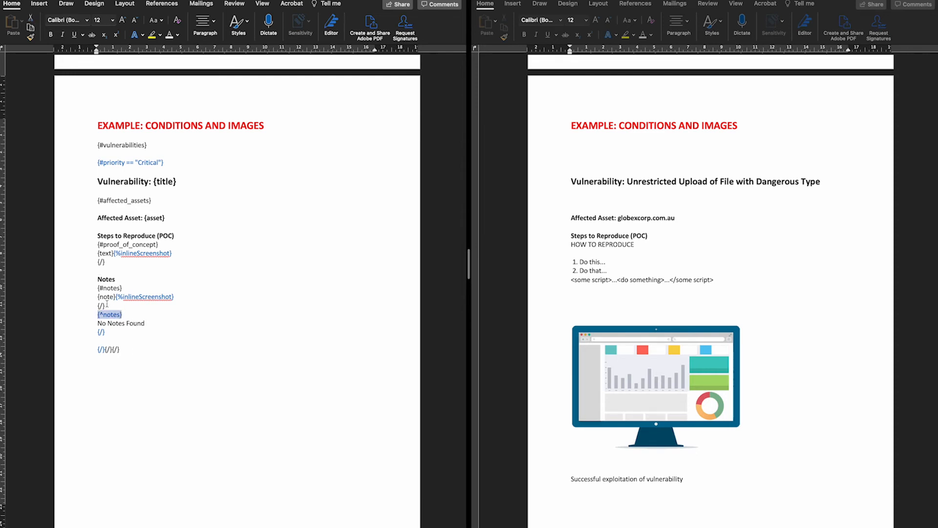
pyautogui.click(113, 306)
pyautogui.hotkey('shift', 'Right')
pyautogui.hotkey('shift', 'Right')
pyautogui.hotkey('shift', 'Right')
pyautogui.hotkey('shift', 'Right')
pyautogui.hotkey('shift', 'Right')
pyautogui.hotkey('shift', 'Right')
pyautogui.hotkey('shift', 'Right')
pyautogui.hotkey('shift', 'Right')
pyautogui.hotkey('shift', 'Right')
pyautogui.hotkey('shift', 'Left')
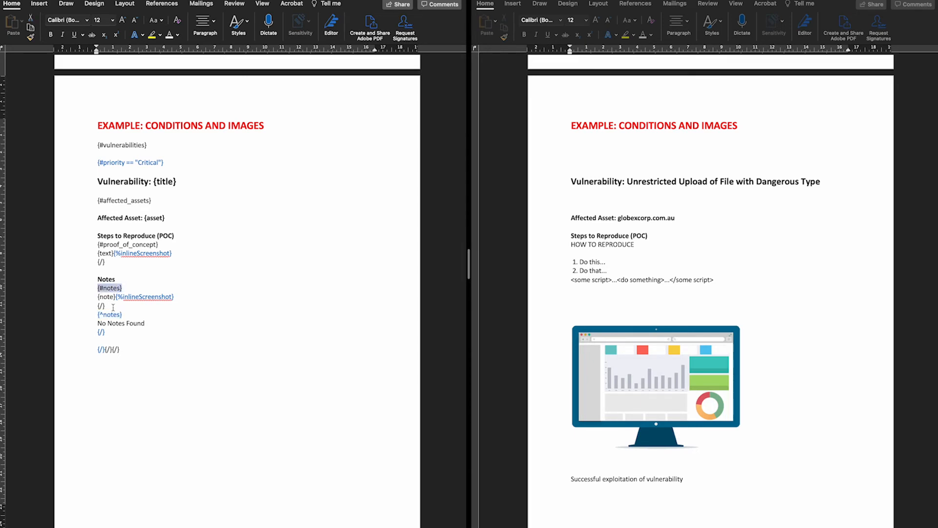
# Examine the {note} and {%inlineScreenshot} tags inside the notes loop and its closing tag
pyautogui.moveTo(99, 297); pyautogui.dragTo(113, 299)
pyautogui.moveTo(185, 294); pyautogui.dragTo(125, 297)
pyautogui.hotkey('shift', 'Left')
pyautogui.hotkey('shift', 'Left')
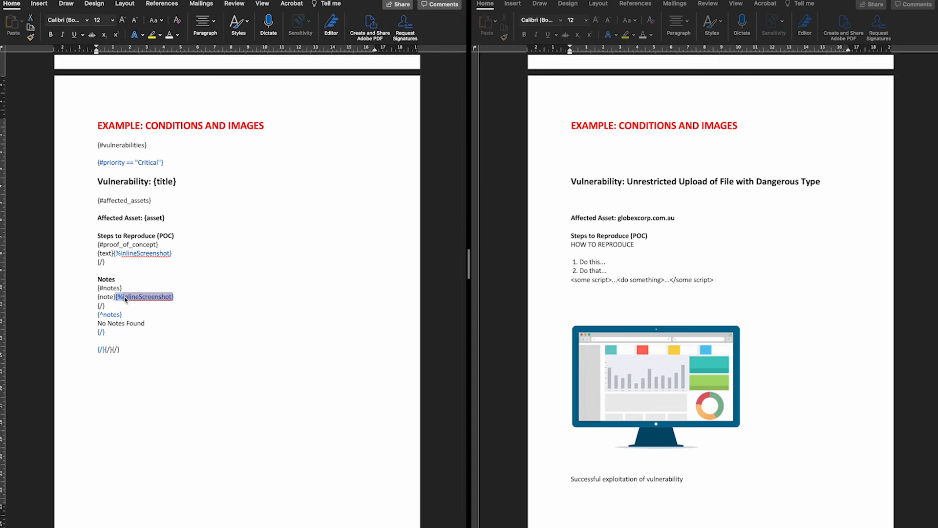
pyautogui.click(119, 308)
# Examine the {^notes} tag with its "No Notes Found" fallback text, then revisit the {#notes} tag
pyautogui.click(99, 315)
pyautogui.hotkey('shift', 'Right')
pyautogui.hotkey('shift', 'Right')
pyautogui.hotkey('shift', 'Right')
pyautogui.hotkey('shift', 'Right')
pyautogui.hotkey('shift', 'Right')
pyautogui.hotkey('shift', 'Right')
pyautogui.hotkey('shift', 'Right')
pyautogui.hotkey('shift', 'Right')
pyautogui.hotkey('shift', 'Right')
pyautogui.hotkey('shift', 'Left')
pyautogui.click(99, 324)
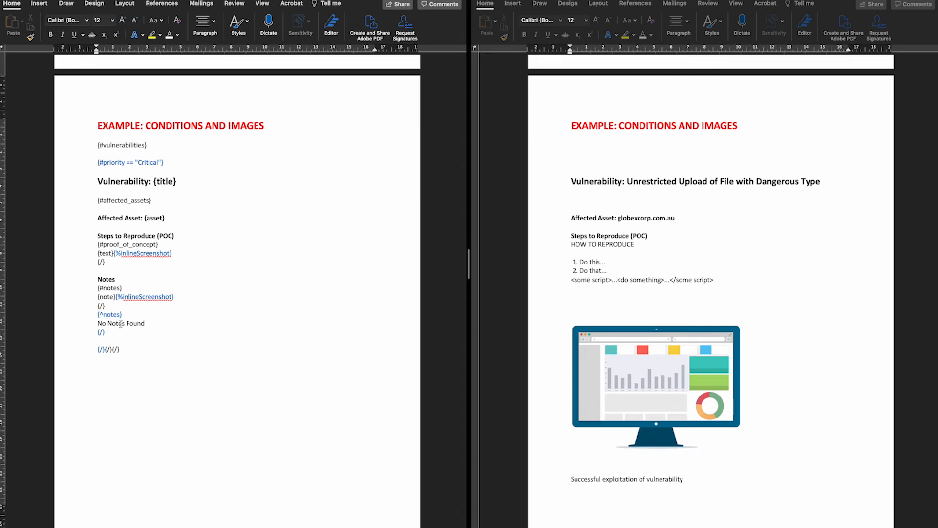
pyautogui.moveTo(98, 323); pyautogui.dragTo(145, 324)
pyautogui.click(139, 325)
pyautogui.hotkey('shift', 'Left')
pyautogui.click(110, 323)
pyautogui.moveTo(99, 289); pyautogui.dragTo(128, 290)
pyautogui.click(129, 291)
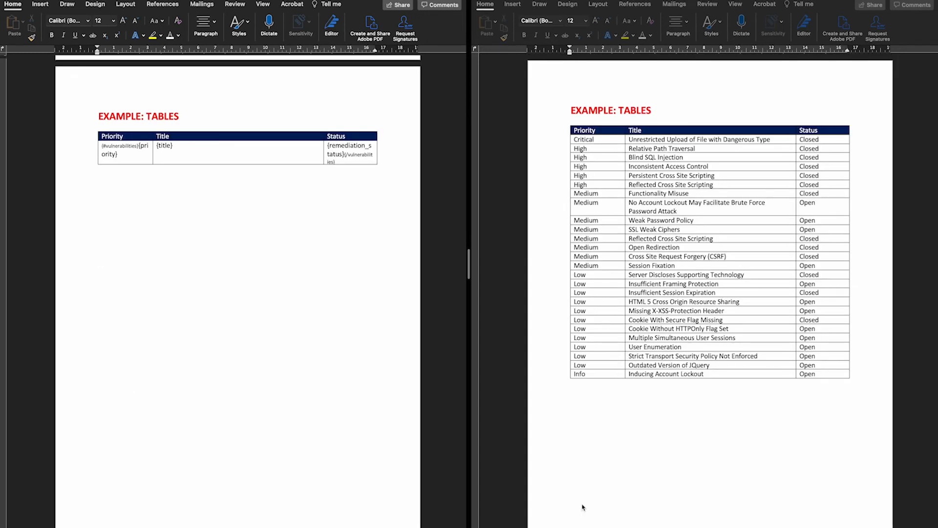
# Compare the generated report's vulnerability table in the Tables example with the template's single-row table
pyautogui.click(642, 221)
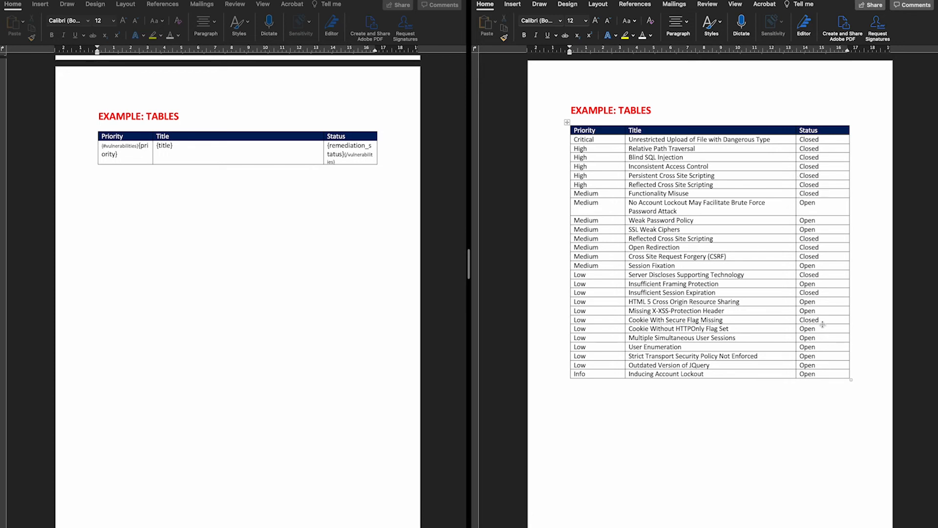
pyautogui.click(245, 150)
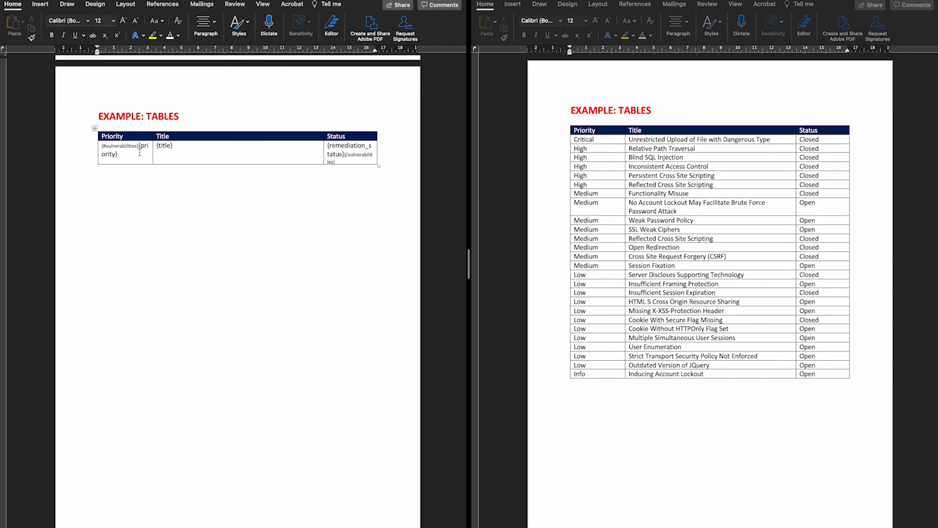
pyautogui.click(139, 153)
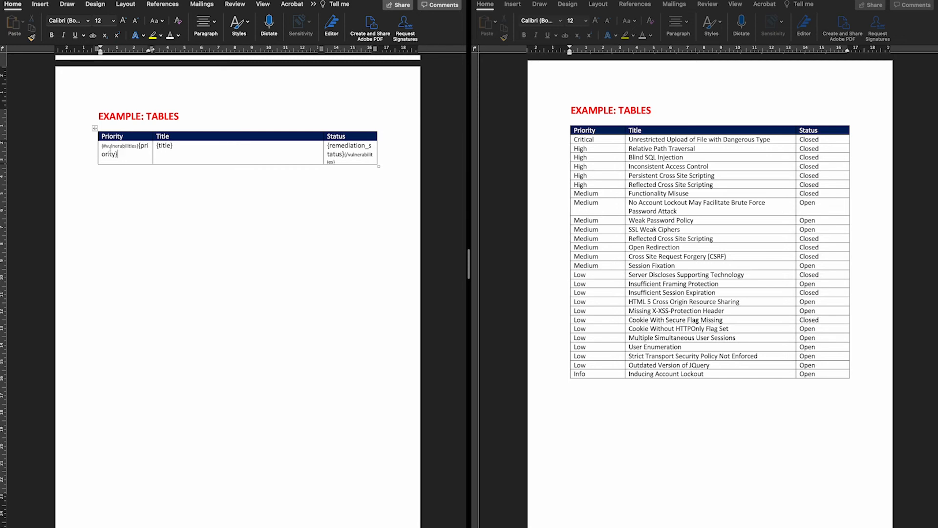
# Examine the template table's {#vulnerabilities}, {priority}, {title} and {remediation_status} tags and compare them with the report's table
pyautogui.moveTo(102, 146); pyautogui.dragTo(138, 146)
pyautogui.click(138, 146)
pyautogui.moveTo(139, 146); pyautogui.dragTo(173, 146)
pyautogui.moveTo(327, 146); pyautogui.dragTo(345, 154)
pyautogui.click(390, 156)
pyautogui.moveTo(106, 145); pyautogui.dragTo(137, 148)
pyautogui.click(167, 222)
pyautogui.click(621, 201)
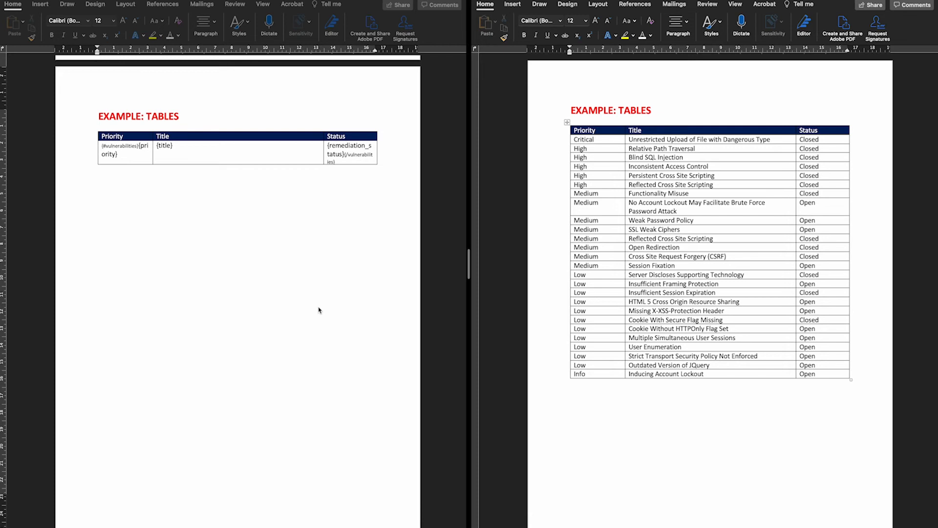
# Bring the template and the generated report to the Tables with Conditions example for comparison
pyautogui.scroll(-10, 319, 310)
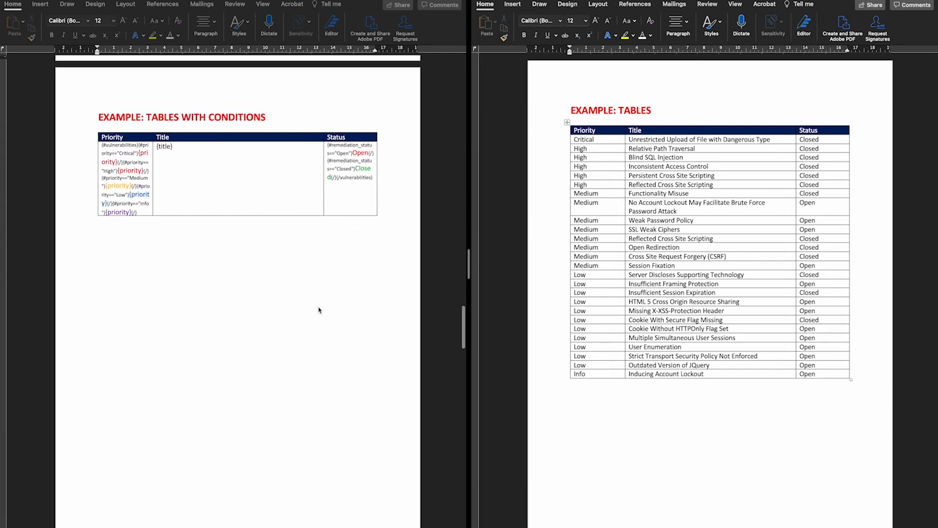
pyautogui.scroll(-10, 593, 279)
pyautogui.scroll(-1, 593, 278)
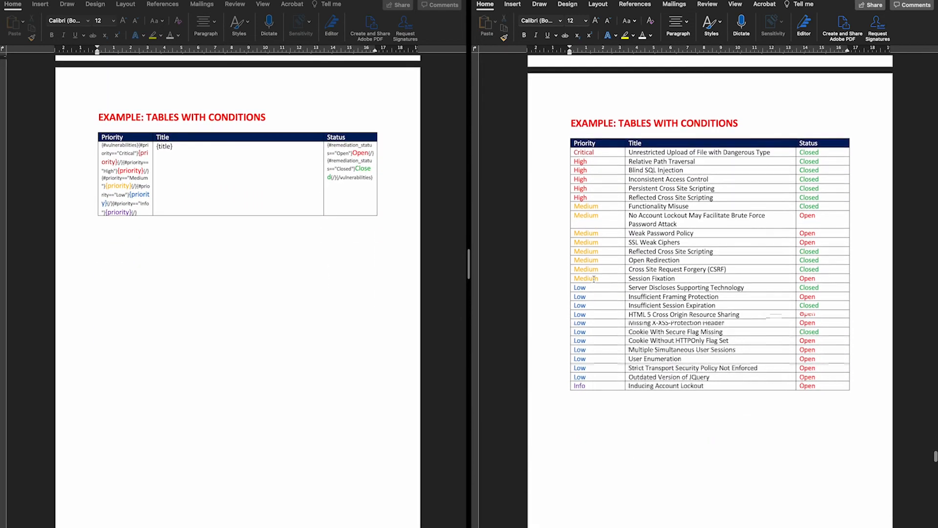